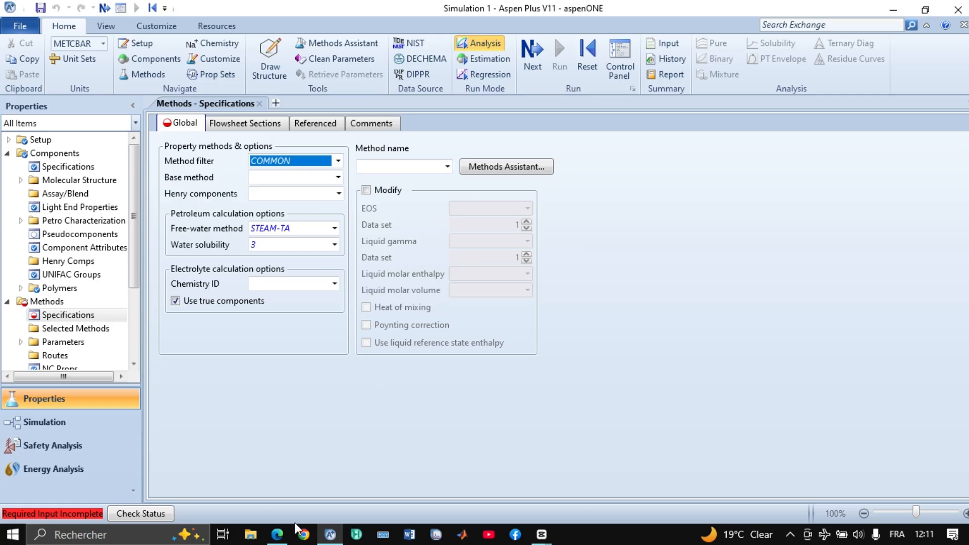
Step: Check the example's column diagram, then set the global property method to NRTL-RK
{"action": "left_click", "coordinate": [277, 536]}
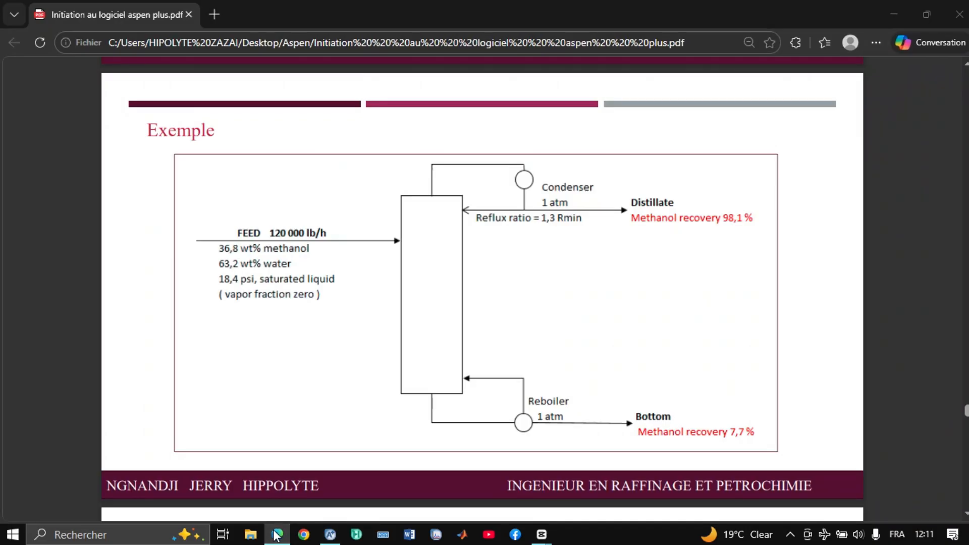
{"action": "left_click", "coordinate": [277, 537]}
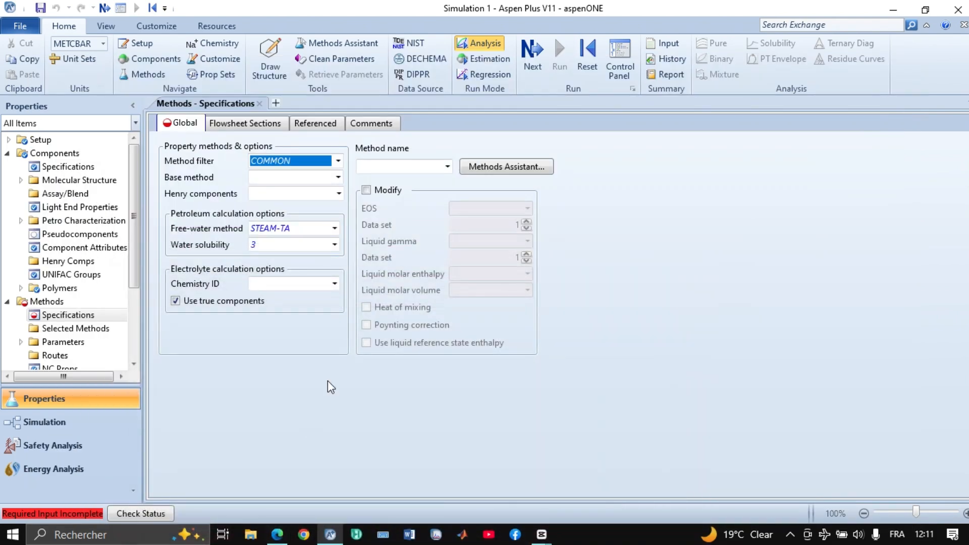
{"action": "left_click", "coordinate": [400, 167]}
{"action": "type", "text": "REFPROP"}
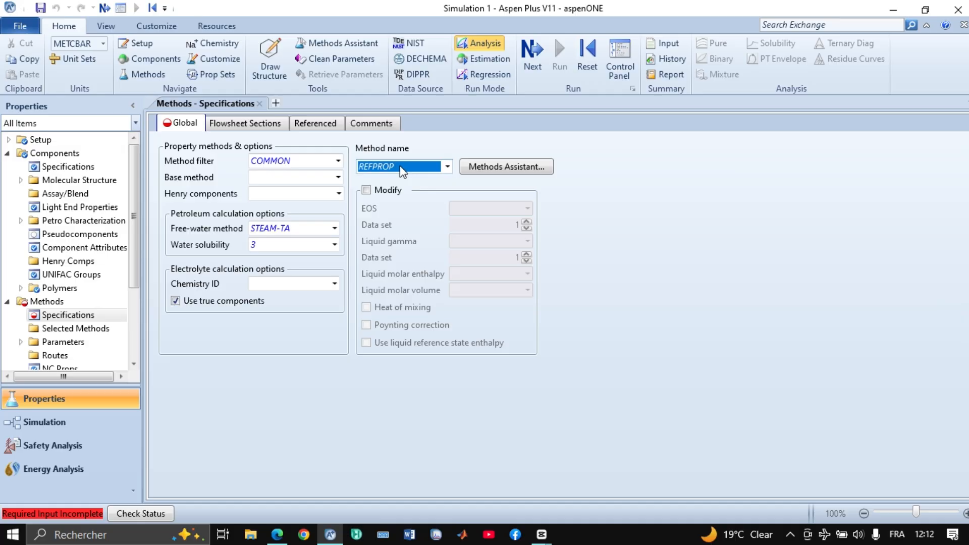
{"action": "left_click", "coordinate": [447, 168]}
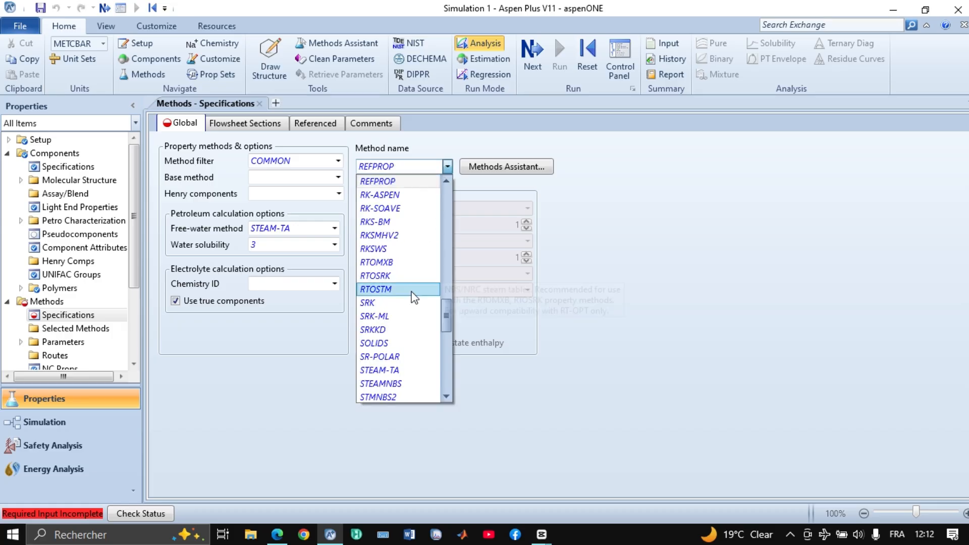
{"action": "scroll", "coordinate": [400, 245], "scroll_direction": "up", "scroll_amount": 9}
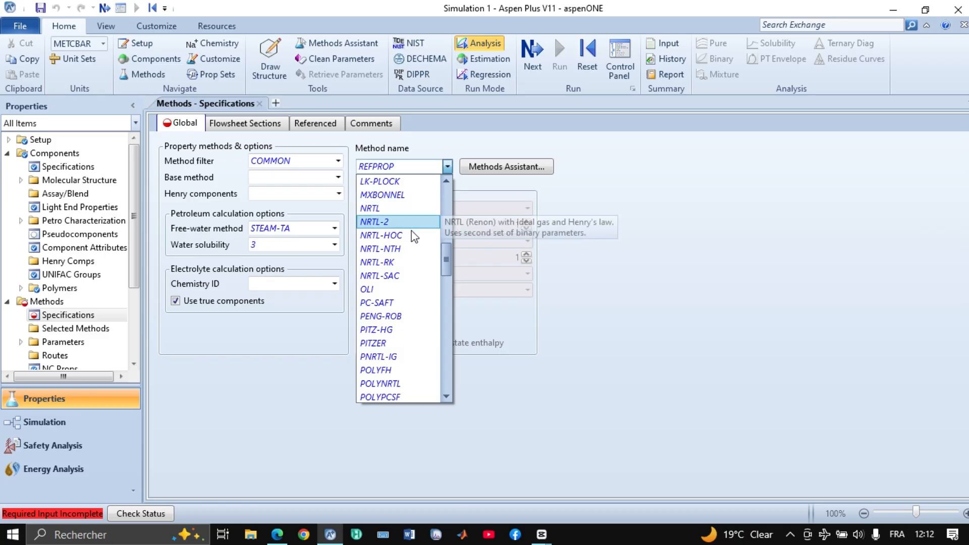
{"action": "left_click", "coordinate": [412, 262]}
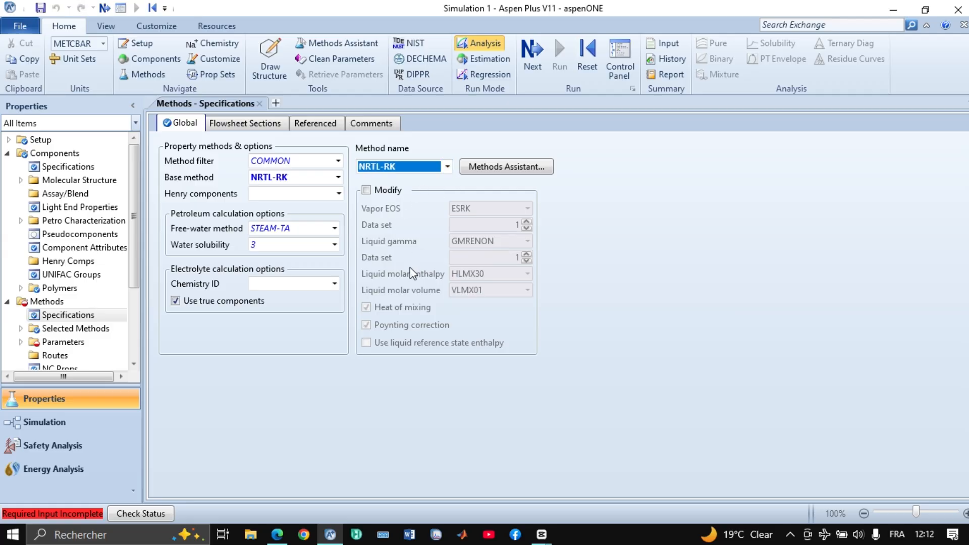
{"action": "left_click", "coordinate": [603, 211]}
Step: Load the NRTL binary interaction parameters, run the property analysis and go to the Simulation environment
{"action": "left_click", "coordinate": [532, 72]}
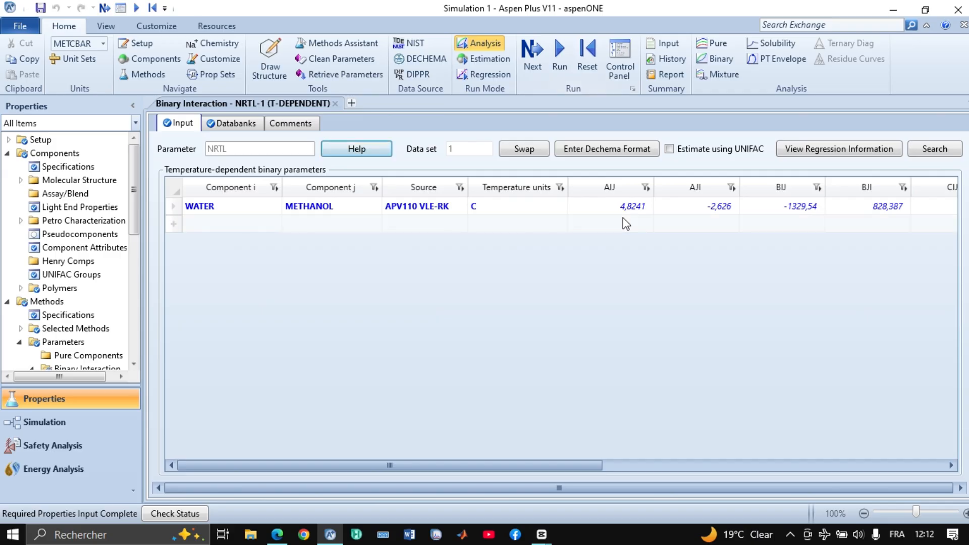
{"action": "left_click", "coordinate": [559, 57]}
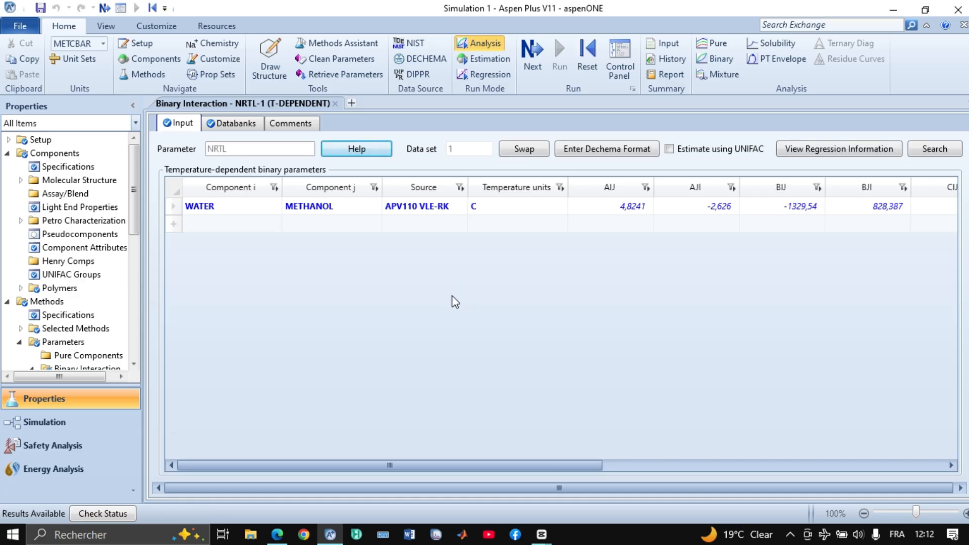
{"action": "left_click", "coordinate": [87, 423]}
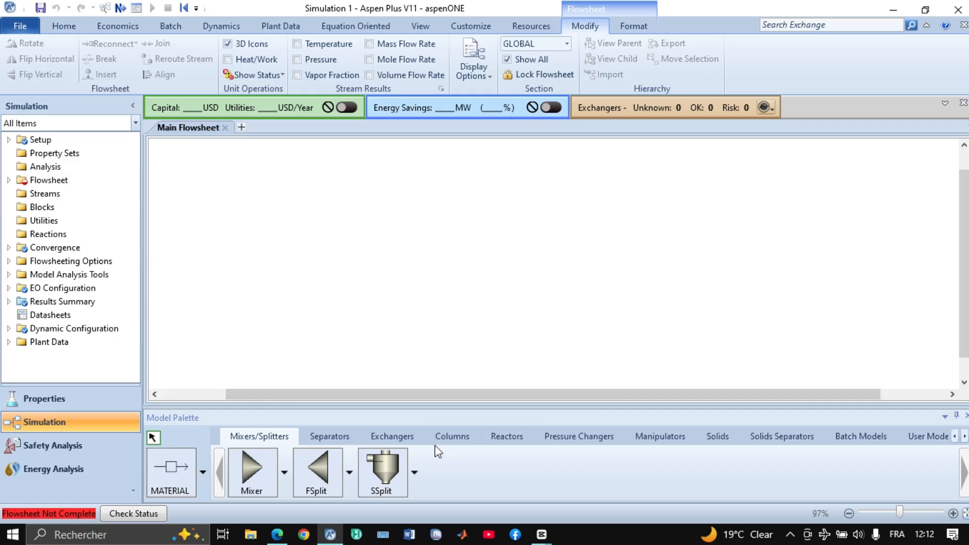
Step: Place a DSTWU shortcut distillation column in the upper middle of the flowsheet
{"action": "left_click", "coordinate": [469, 441]}
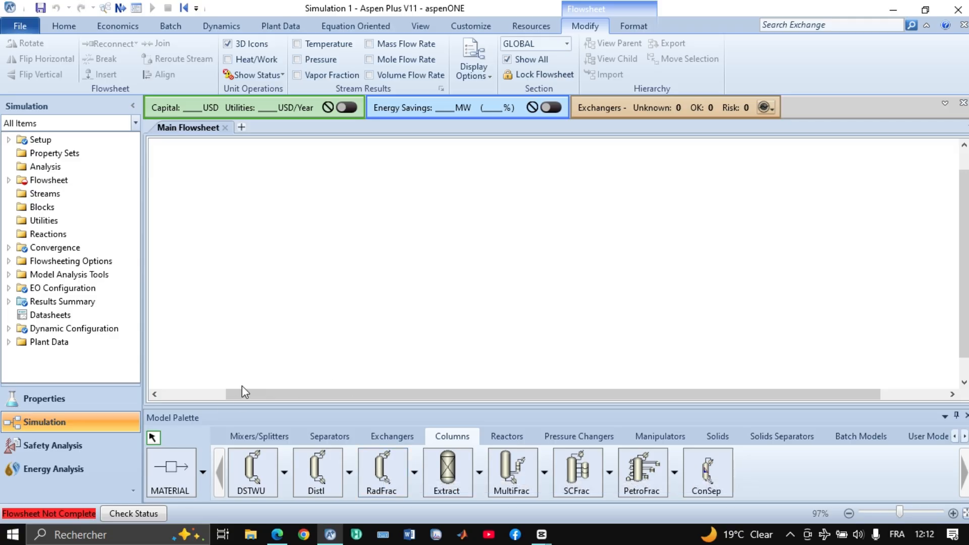
{"action": "left_click", "coordinate": [256, 475]}
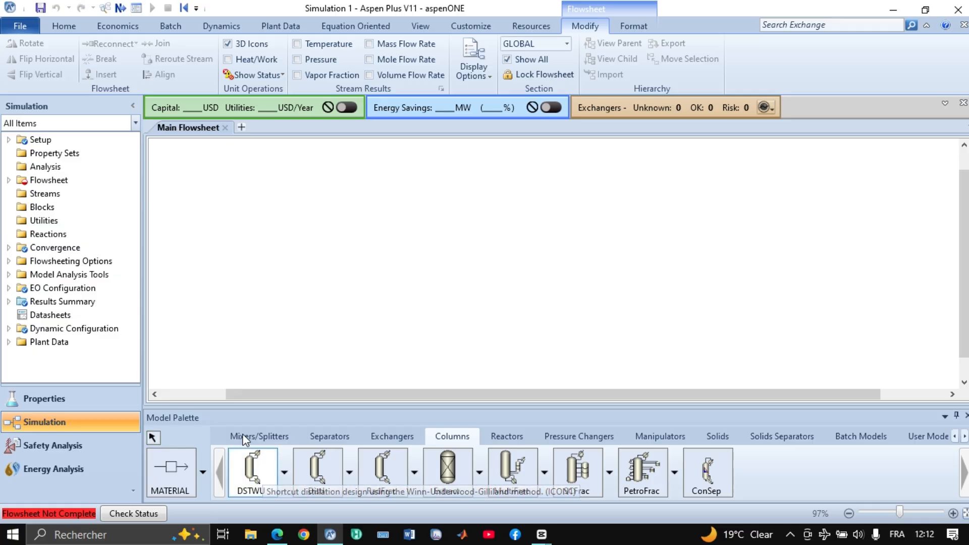
{"action": "left_click", "coordinate": [489, 171]}
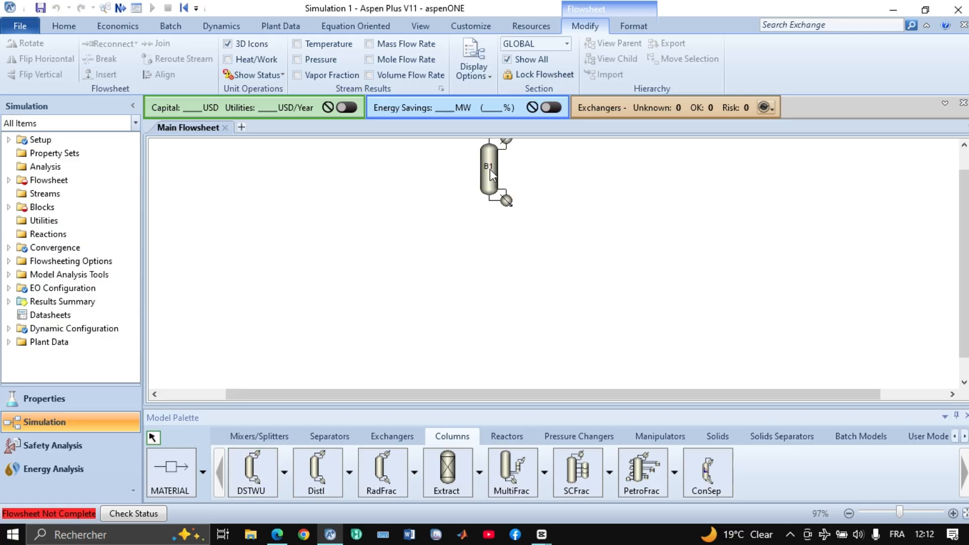
{"action": "mouse_move", "coordinate": [488, 170]}
{"action": "left_mouse_down"}
{"action": "mouse_move", "coordinate": [487, 189]}
{"action": "mouse_move", "coordinate": [487, 161]}
{"action": "mouse_move", "coordinate": [491, 176]}
{"action": "left_mouse_up"}
{"action": "left_click", "coordinate": [542, 177]}
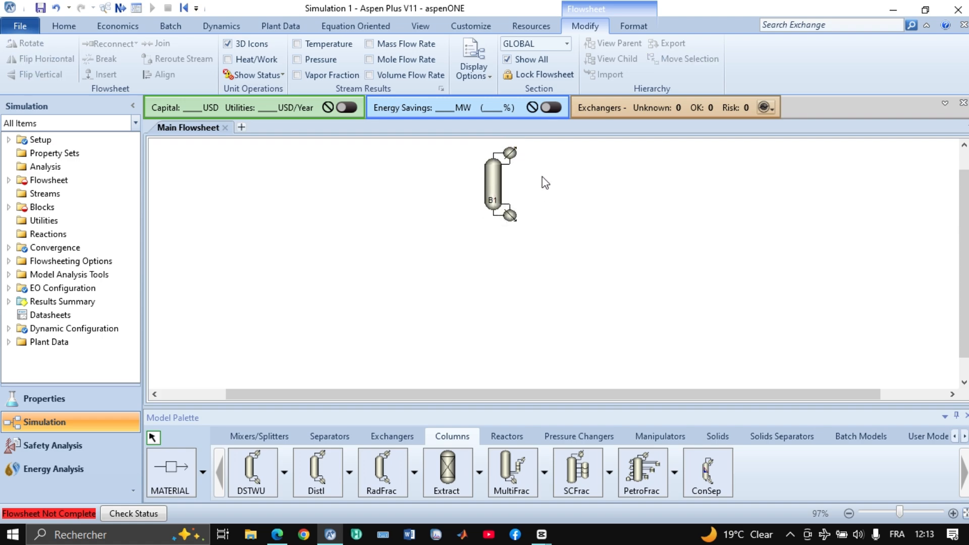
Step: Rename the column block DSTWU and move its label up to the middle of the column
{"action": "double_click", "coordinate": [496, 201]}
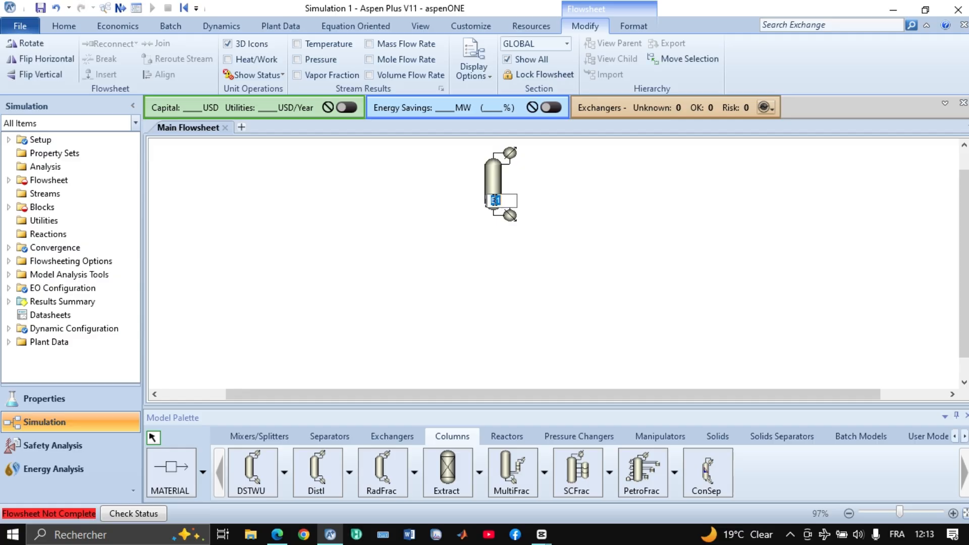
{"action": "type", "text": "DSTW"}
{"action": "left_click", "coordinate": [603, 193]}
{"action": "left_click_drag", "start_coordinate": [498, 200], "coordinate": [498, 185]}
{"action": "left_click", "coordinate": [571, 188]}
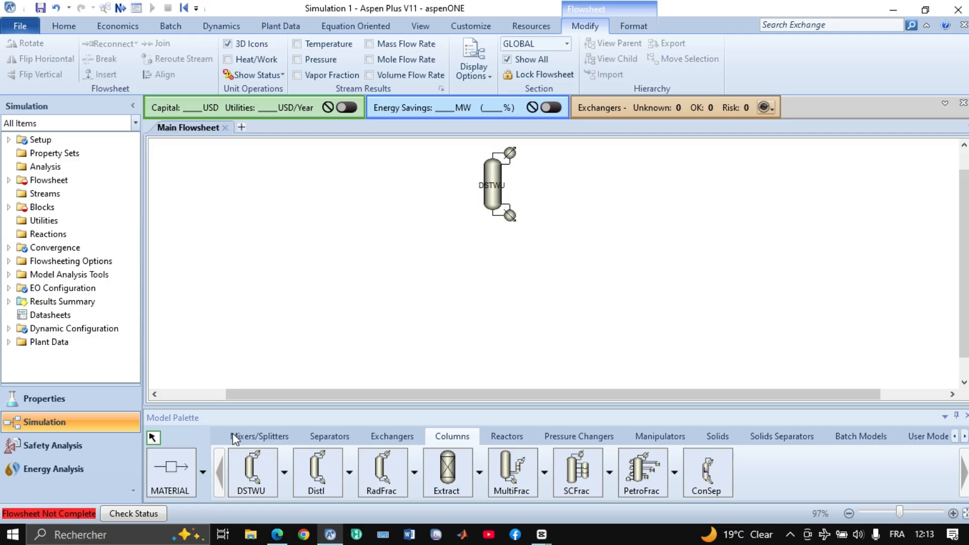
Step: Connect material streams to the column's feed inlet, liquid distillate outlet and bottoms outlet
{"action": "left_click", "coordinate": [175, 472]}
{"action": "left_click", "coordinate": [477, 184]}
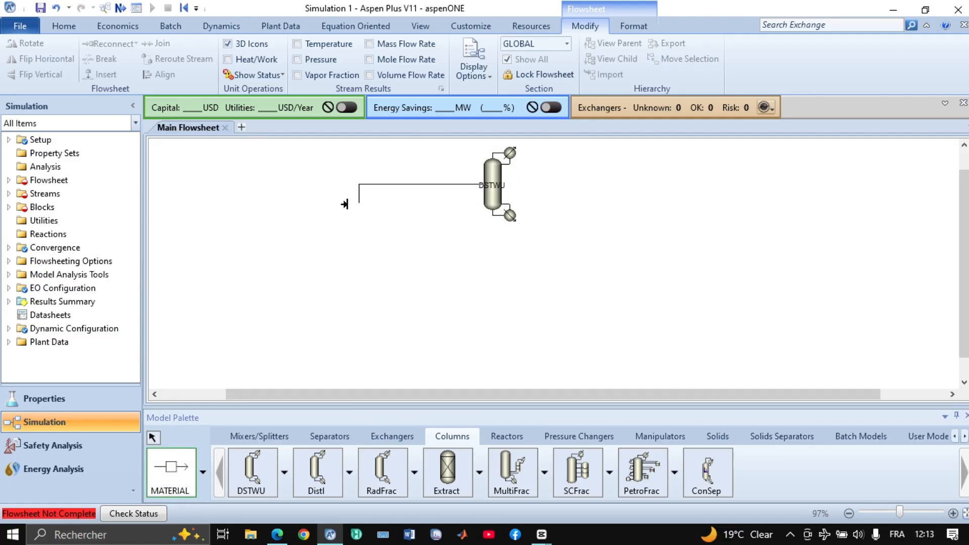
{"action": "left_click", "coordinate": [283, 184]}
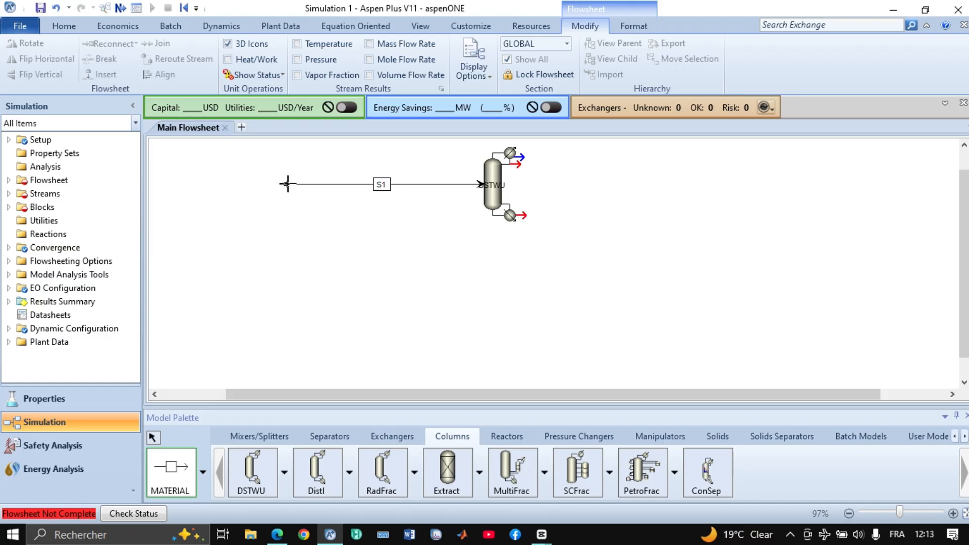
{"action": "left_click", "coordinate": [520, 162]}
{"action": "left_click", "coordinate": [610, 165]}
{"action": "left_click", "coordinate": [525, 216]}
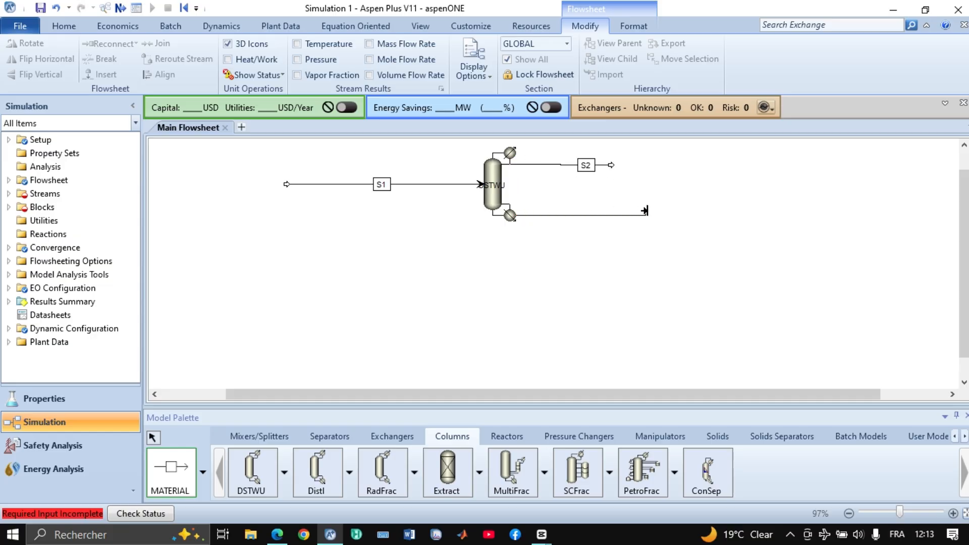
{"action": "left_click", "coordinate": [644, 216]}
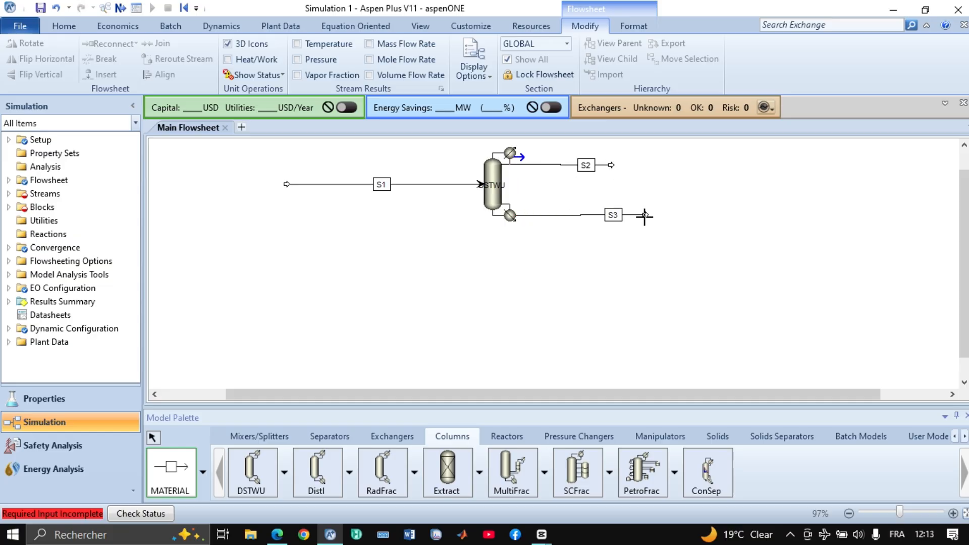
{"action": "right_click", "coordinate": [611, 200]}
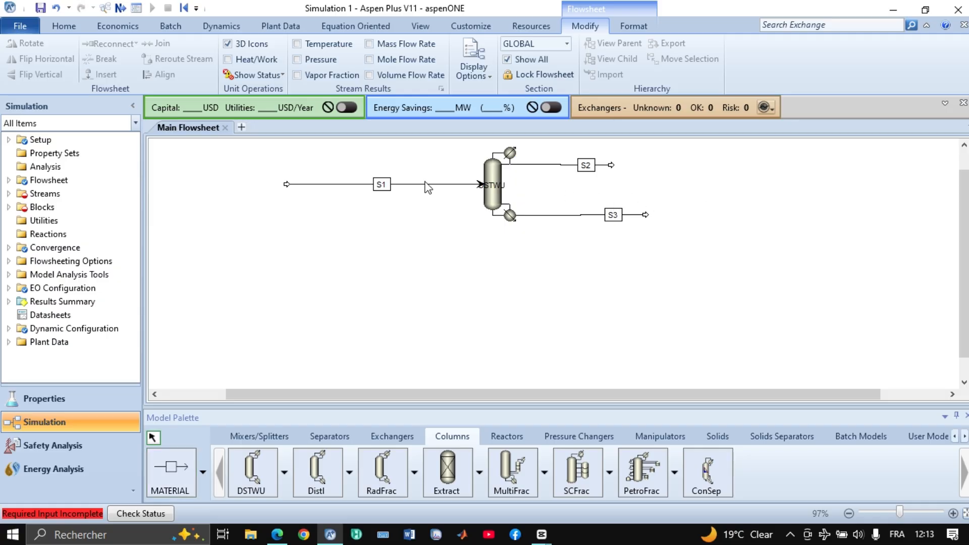
Step: Rename the column's inlet stream FEED
{"action": "left_click", "coordinate": [383, 185]}
{"action": "left_click", "coordinate": [382, 185]}
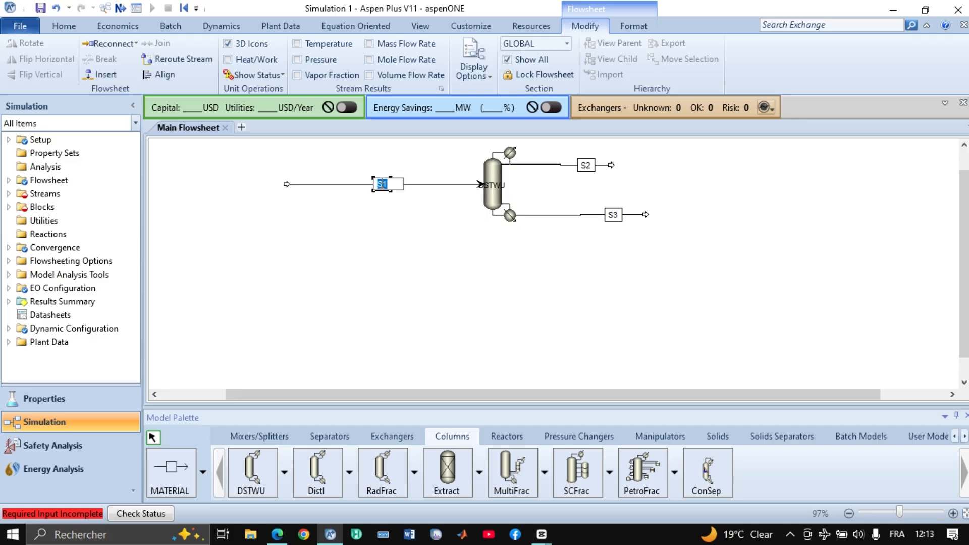
{"action": "type", "text": "FEED"}
{"action": "left_click", "coordinate": [409, 235]}
Step: Rename the distillate stream DS-DIST and the bottoms stream DS-BOT
{"action": "left_click", "coordinate": [276, 540]}
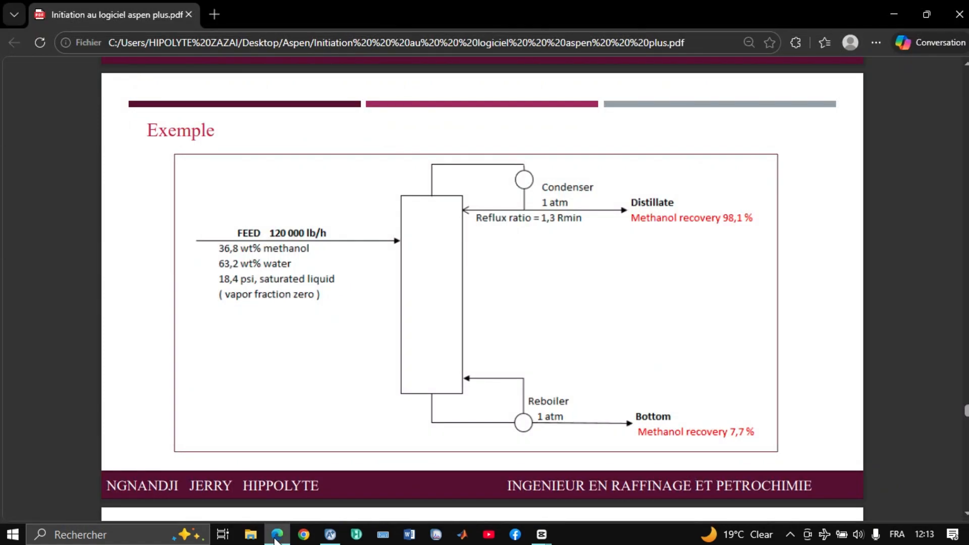
{"action": "left_click", "coordinate": [277, 539]}
{"action": "double_click", "coordinate": [587, 165]}
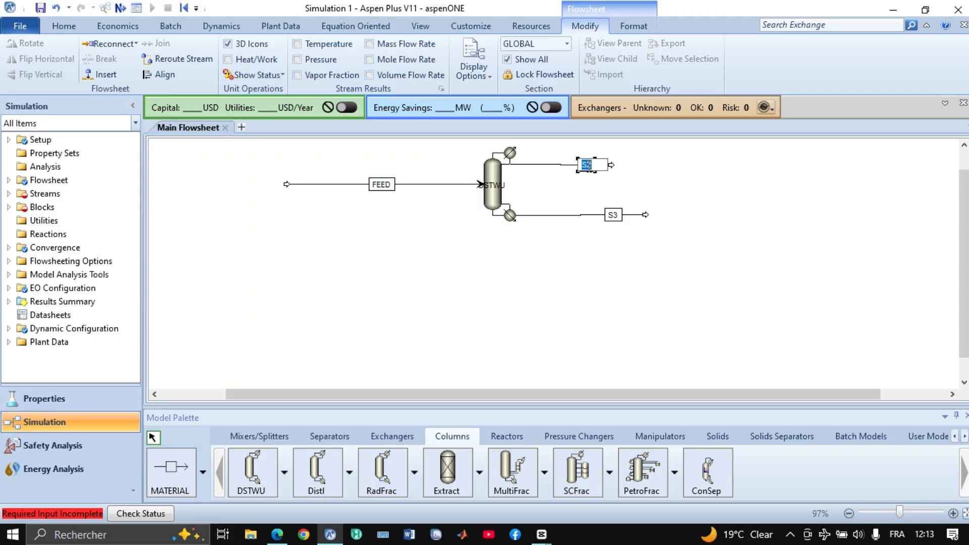
{"action": "type", "text": "DS-DIST"}
{"action": "left_click", "coordinate": [714, 188]}
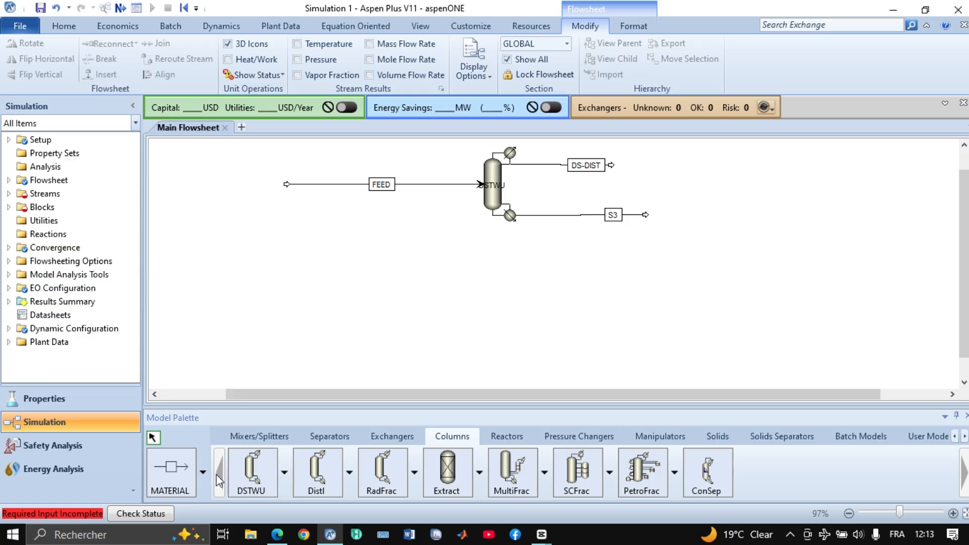
{"action": "left_click", "coordinate": [613, 215]}
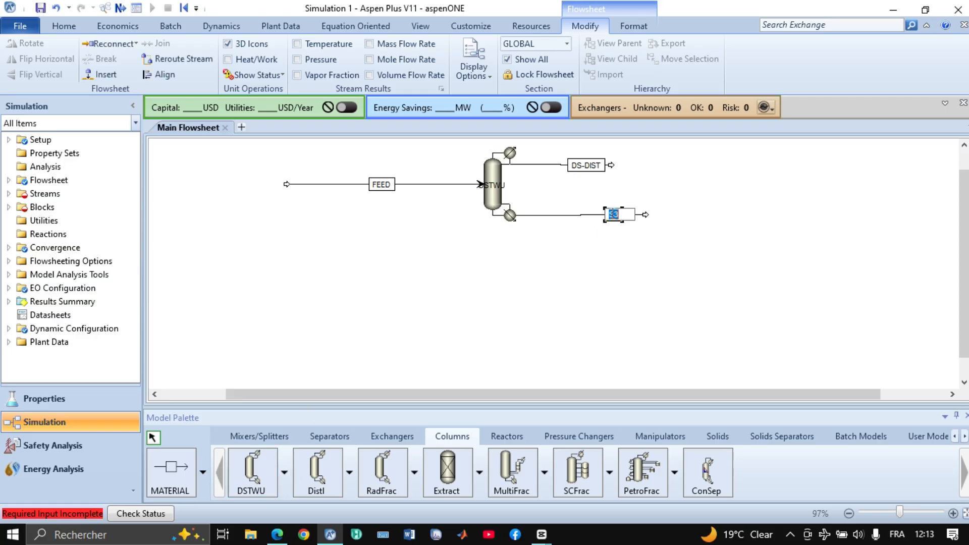
{"action": "type", "text": "DS-BOT"}
{"action": "left_click", "coordinate": [710, 202]}
Step: Straighten the DS-BOT and DS-DIST stream lines on the flowsheet
{"action": "left_click", "coordinate": [570, 216]}
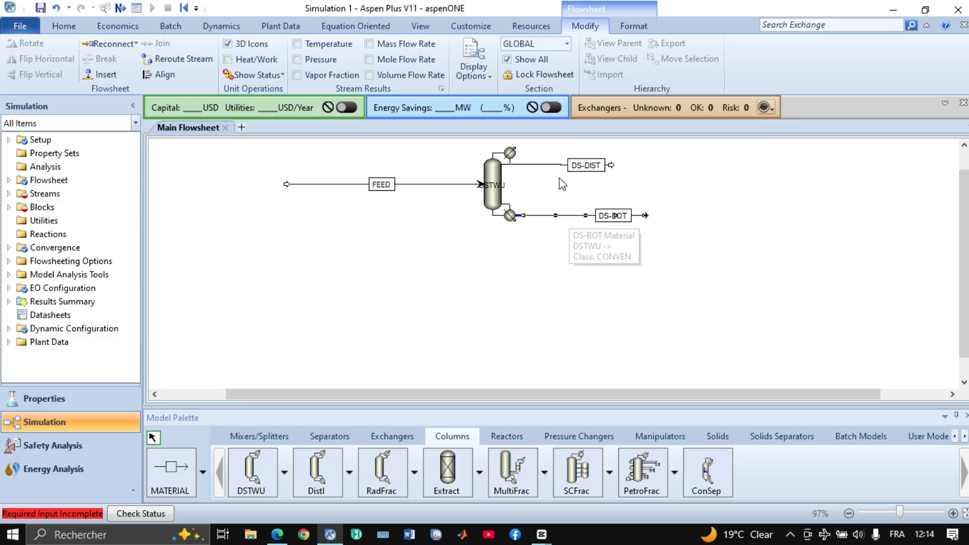
{"action": "left_click", "coordinate": [552, 164]}
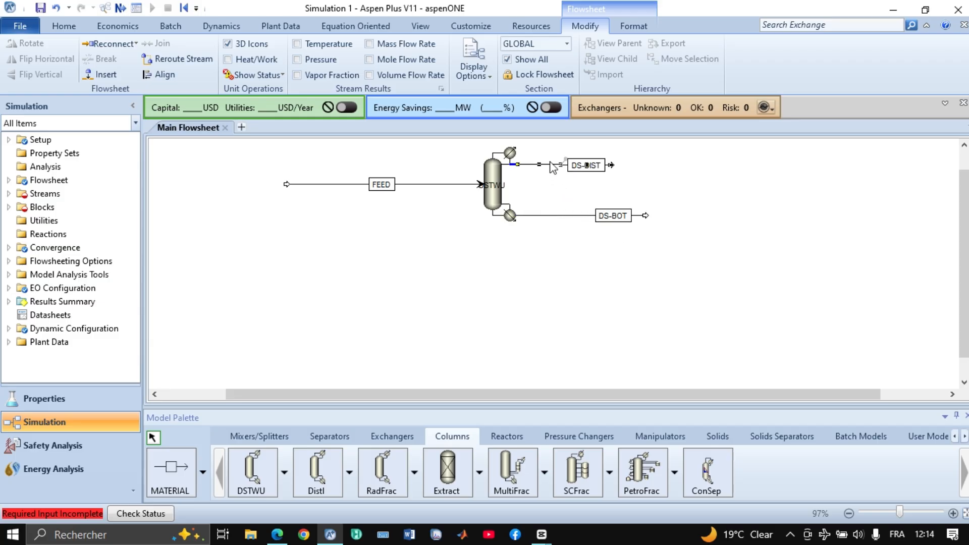
{"action": "left_click", "coordinate": [726, 182]}
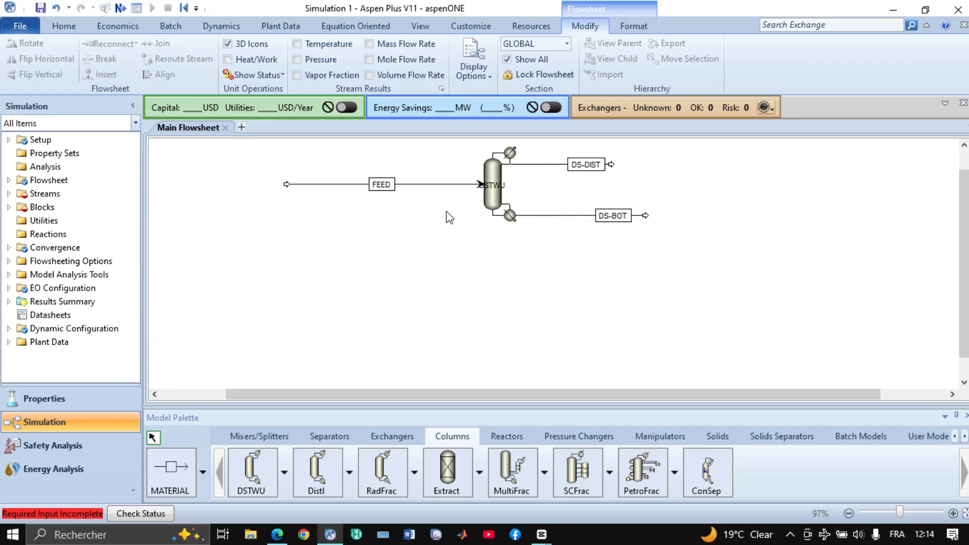
Step: Open the FEED stream's input form, consult the example PDF, and set the flash type to Vapor Fraction and Pressure
{"action": "left_click", "coordinate": [434, 184]}
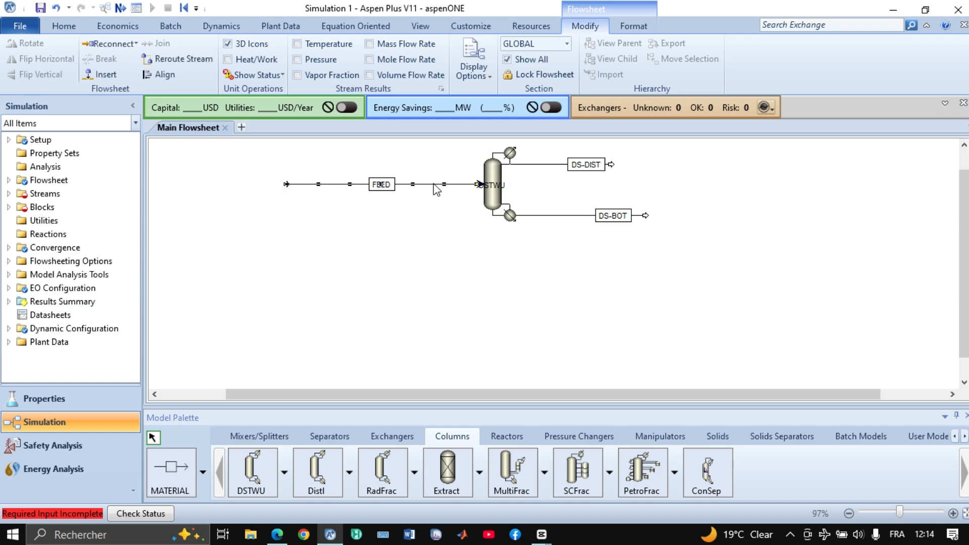
{"action": "double_click", "coordinate": [434, 184]}
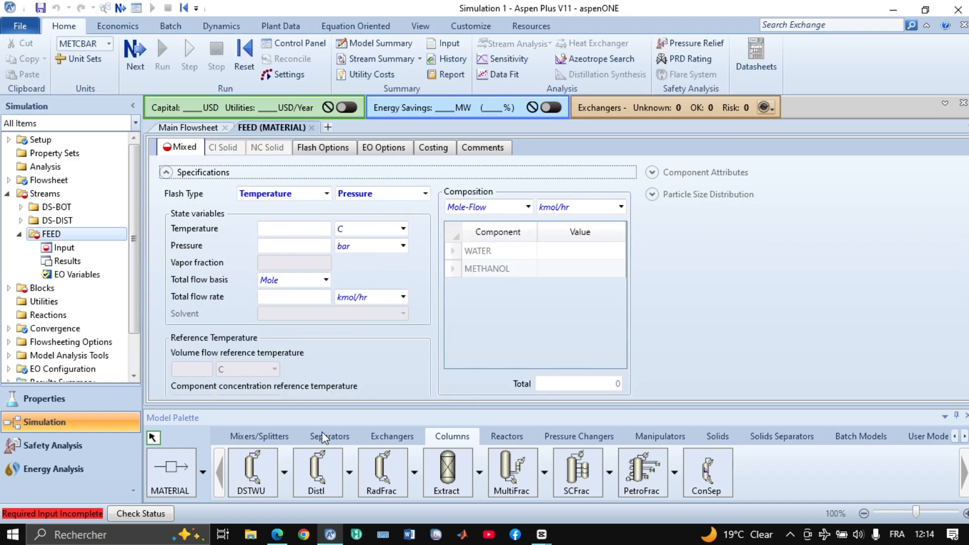
{"action": "left_click", "coordinate": [277, 535]}
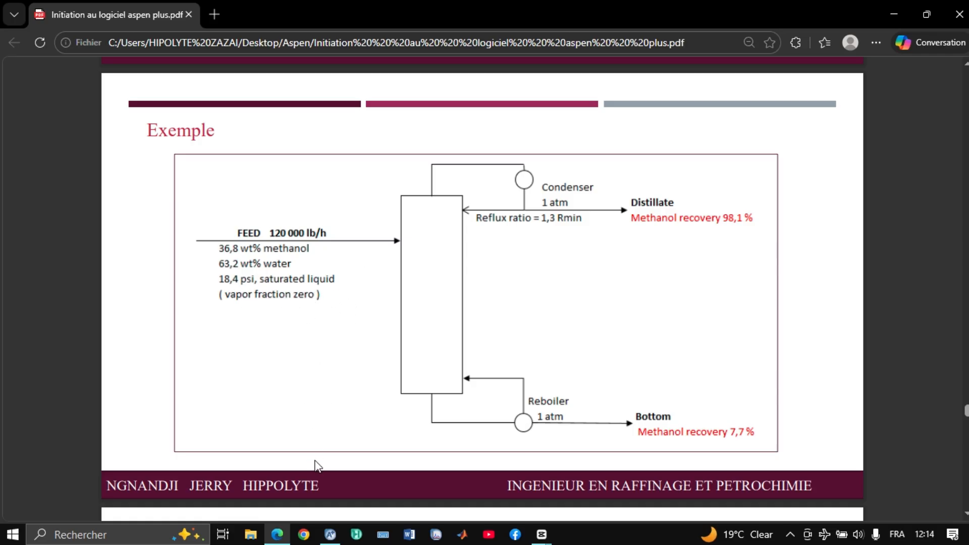
{"action": "left_click", "coordinate": [330, 535]}
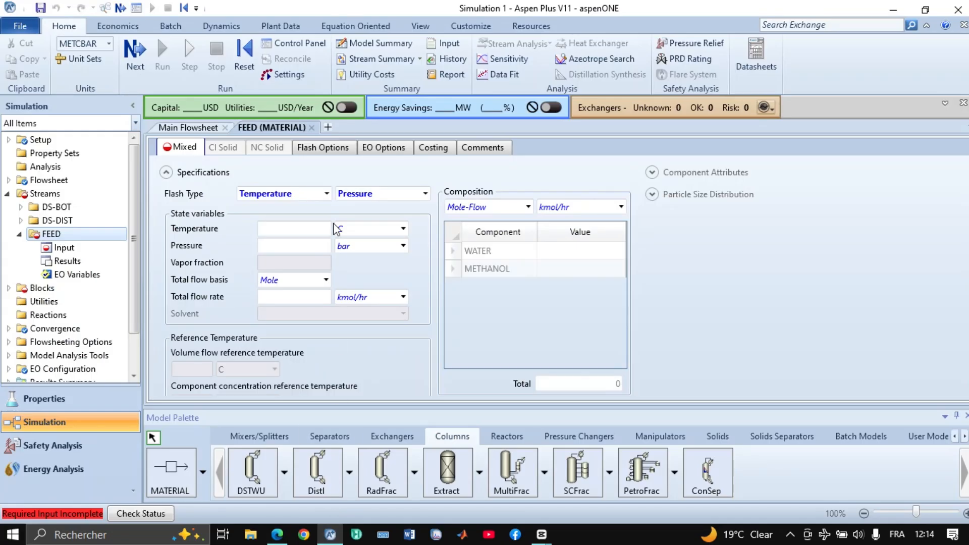
{"action": "left_click", "coordinate": [326, 193]}
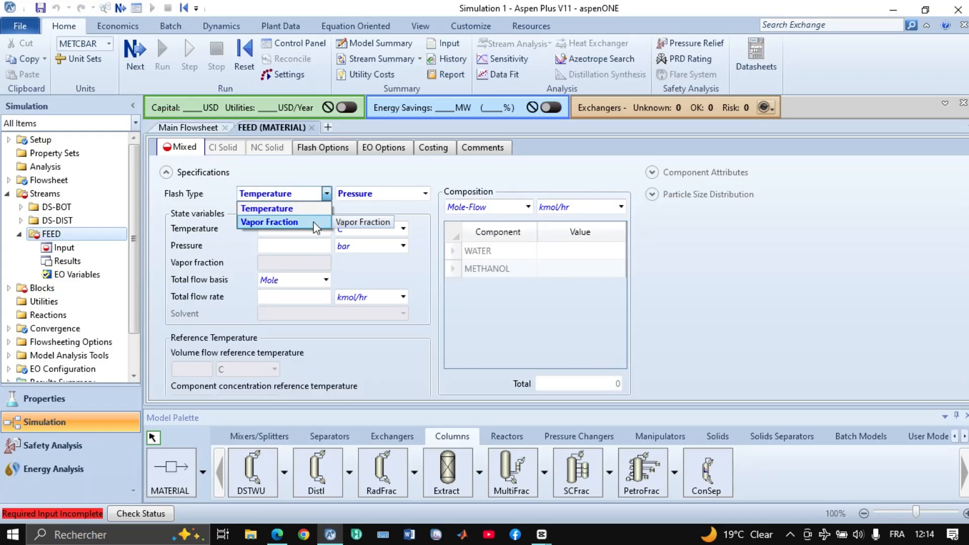
{"action": "left_click", "coordinate": [317, 222]}
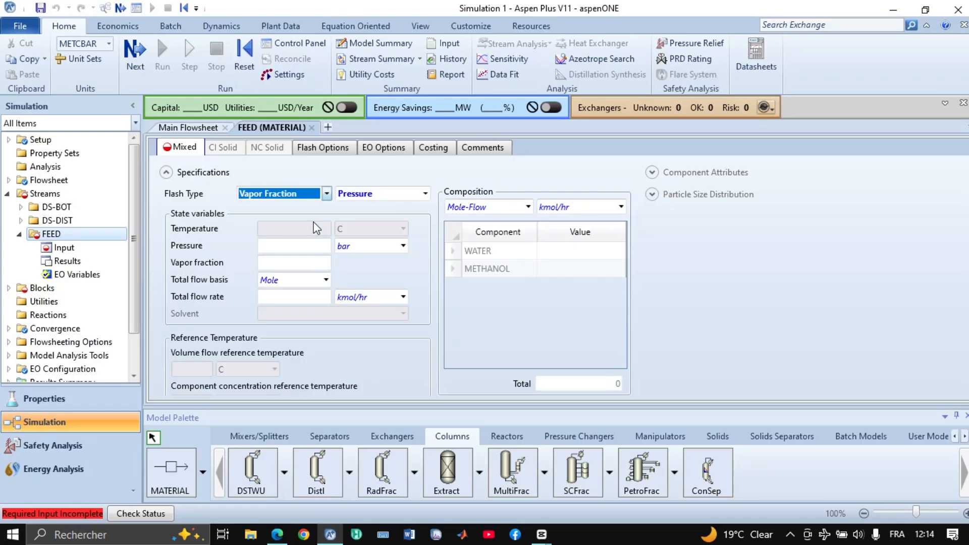
Step: Check the feed pressure in the example PDF and set the FEED stream's pressure to 18,4 psi
{"action": "left_click", "coordinate": [306, 247]}
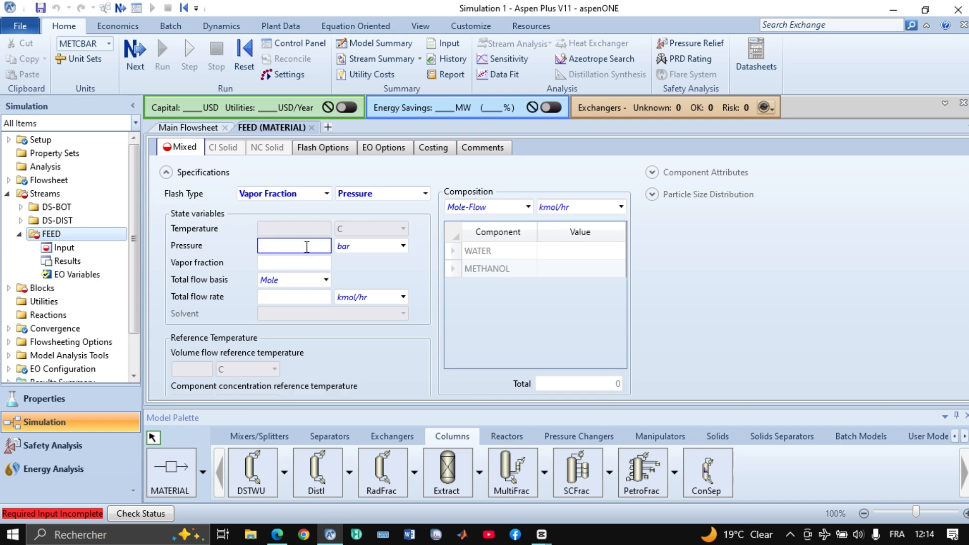
{"action": "left_click", "coordinate": [277, 536]}
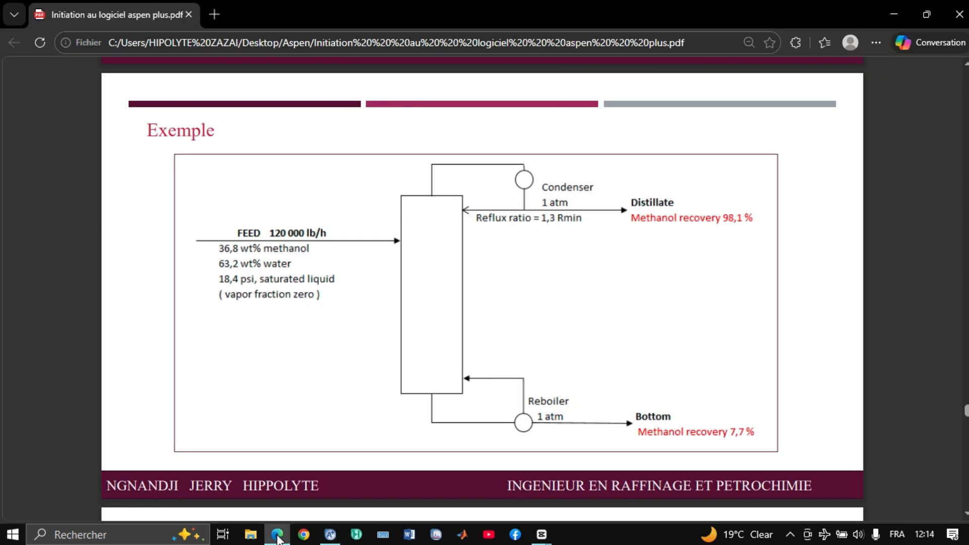
{"action": "left_click", "coordinate": [277, 536]}
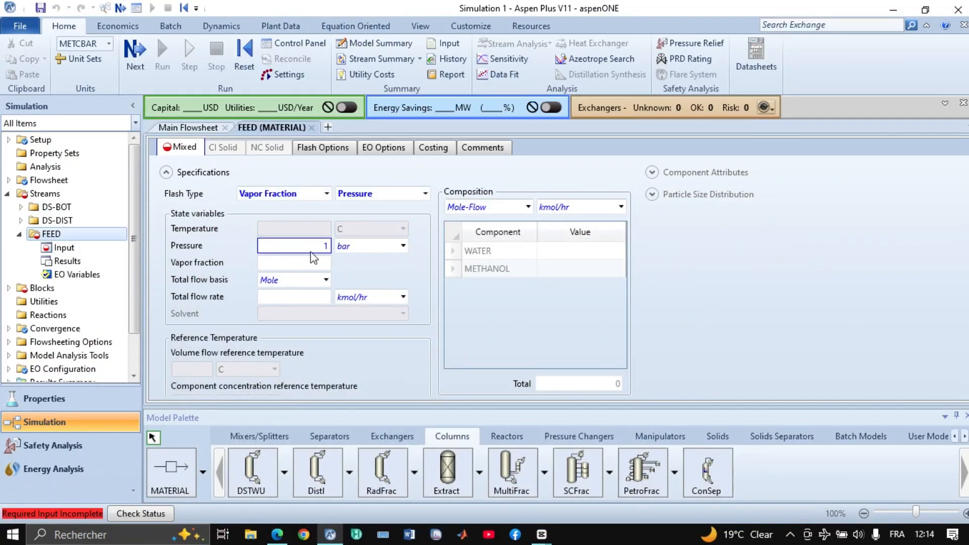
{"action": "type", "text": "6"}
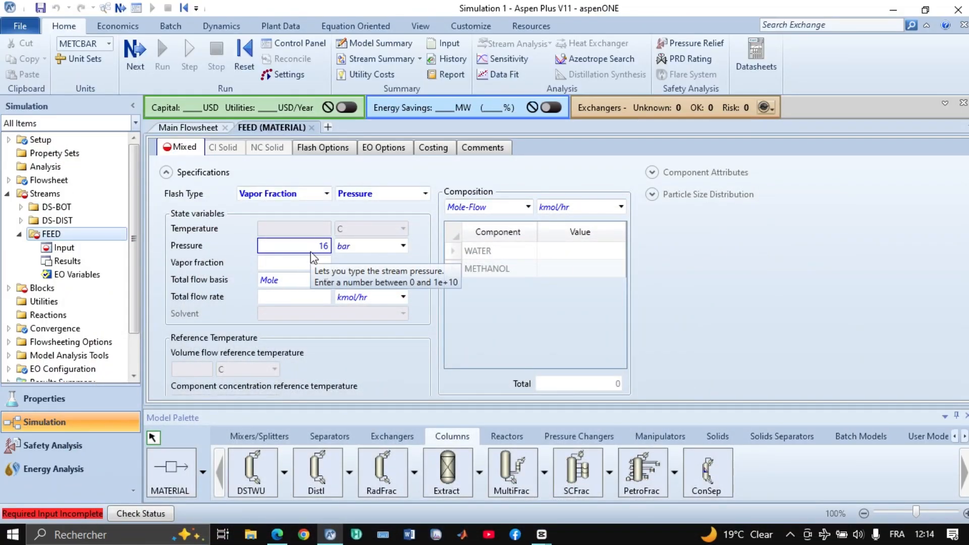
{"action": "key", "text": "BackSpace"}
{"action": "type", "text": "8,4"}
{"action": "left_click", "coordinate": [403, 246]}
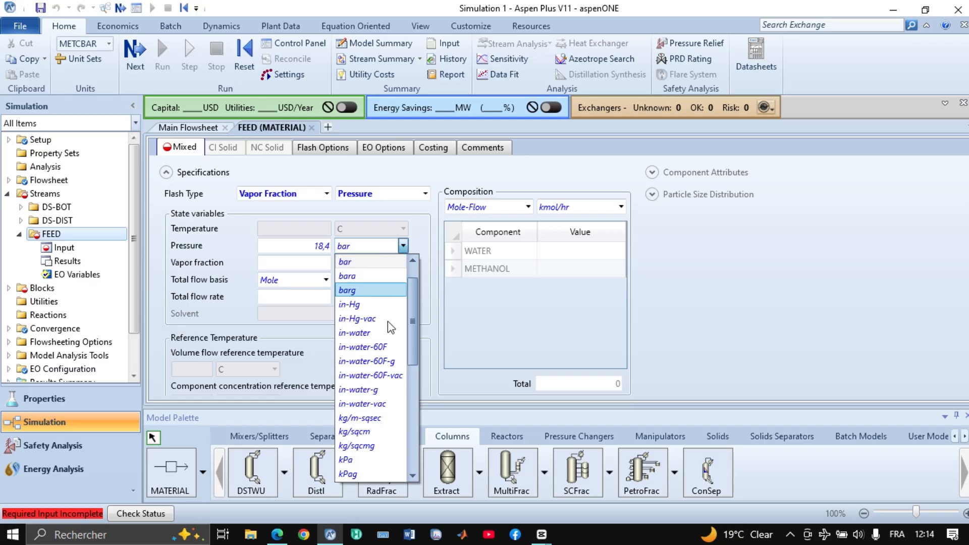
{"action": "scroll", "coordinate": [379, 398], "scroll_direction": "down", "scroll_amount": 5}
{"action": "scroll", "coordinate": [381, 401], "scroll_direction": "down", "scroll_amount": 3}
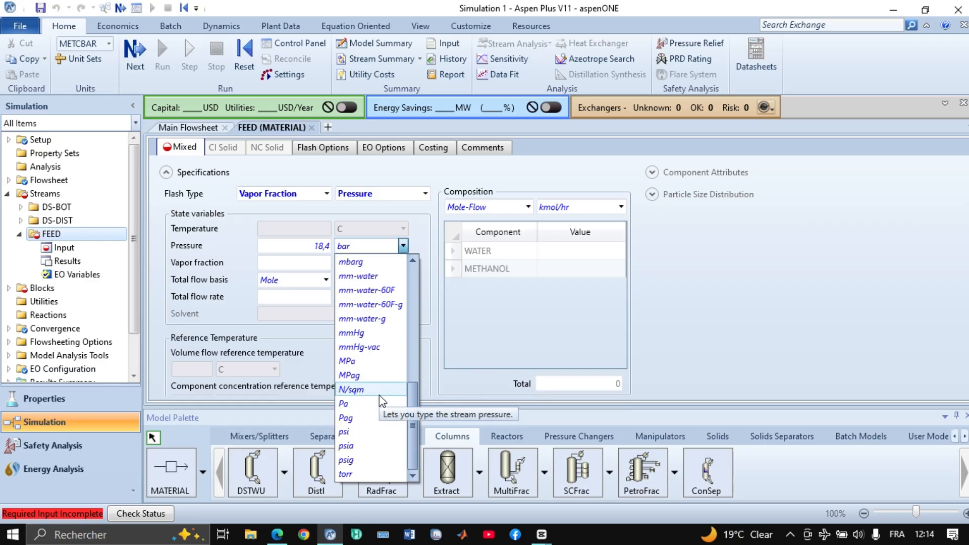
{"action": "left_click", "coordinate": [374, 433]}
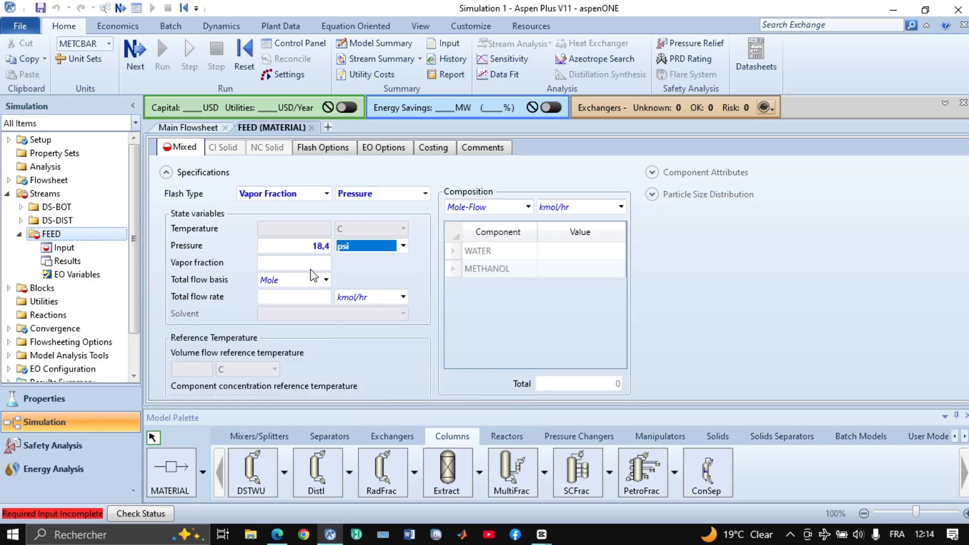
Step: Set the FEED stream's vapor fraction to 0 and its total flow basis to Mass
{"action": "key", "text": "Tab"}
{"action": "type", "text": "0"}
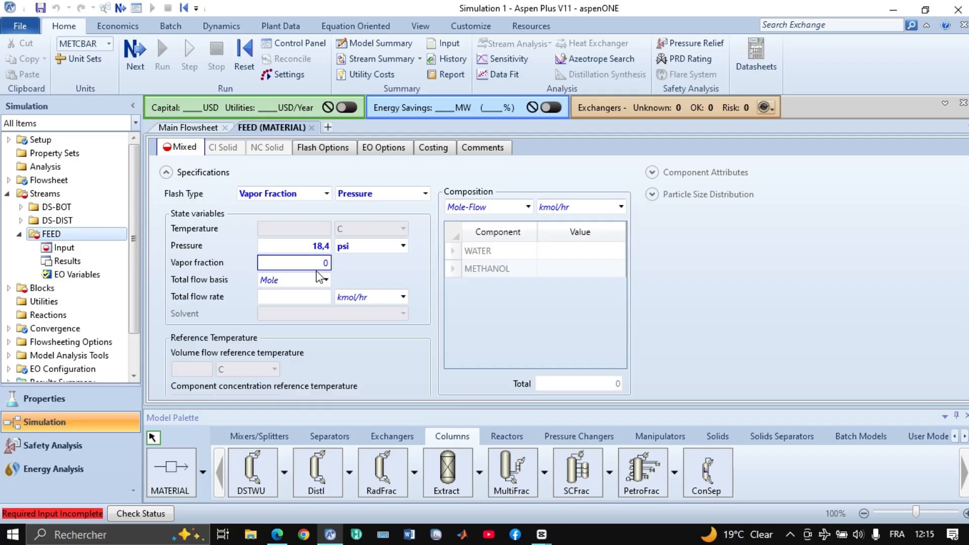
{"action": "key", "text": "Return"}
{"action": "left_click", "coordinate": [326, 280]}
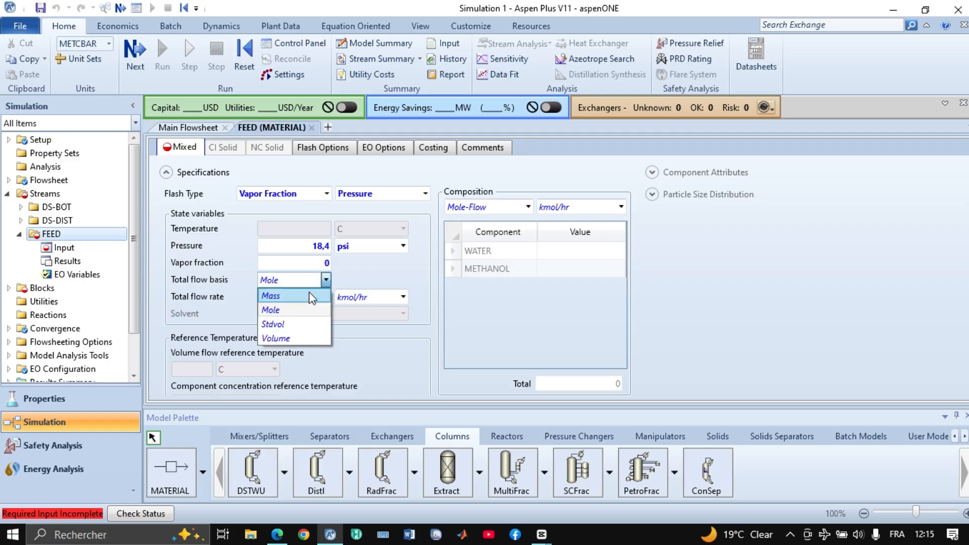
{"action": "left_click", "coordinate": [311, 293]}
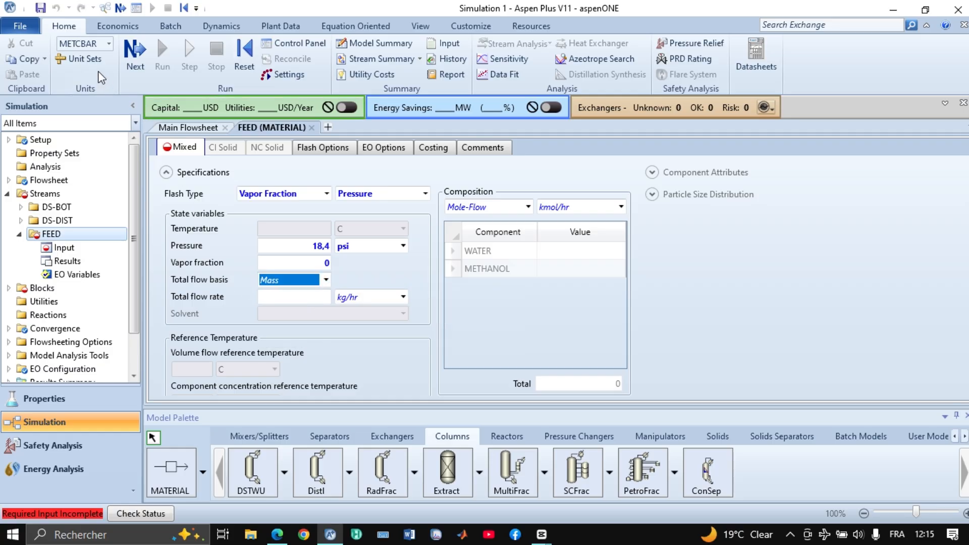
Step: Switch the unit set to ENG and set the FEED stream's total flow rate to 120000 lb/hr
{"action": "left_click", "coordinate": [108, 43]}
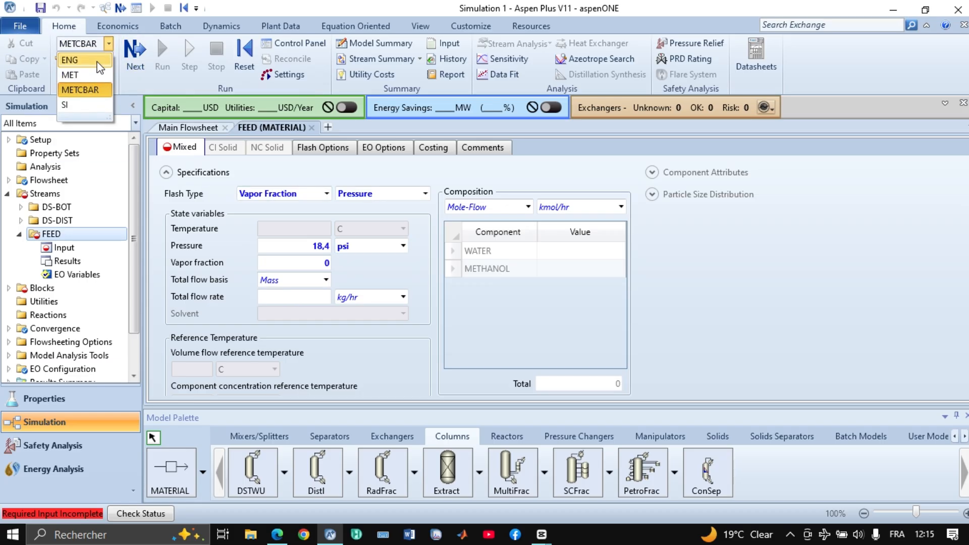
{"action": "left_click", "coordinate": [96, 56]}
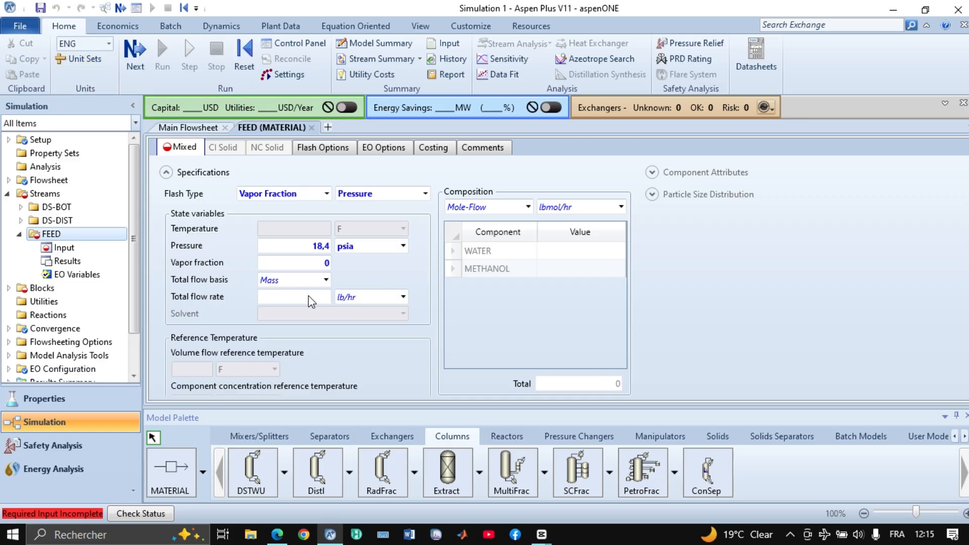
{"action": "left_click", "coordinate": [288, 298]}
{"action": "type", "text": "120000"}
{"action": "left_click", "coordinate": [403, 275]}
Step: Enter the feed composition values from the example PDF: 0,368 for METHANOL and 0,632 for WATER
{"action": "left_click", "coordinate": [578, 270]}
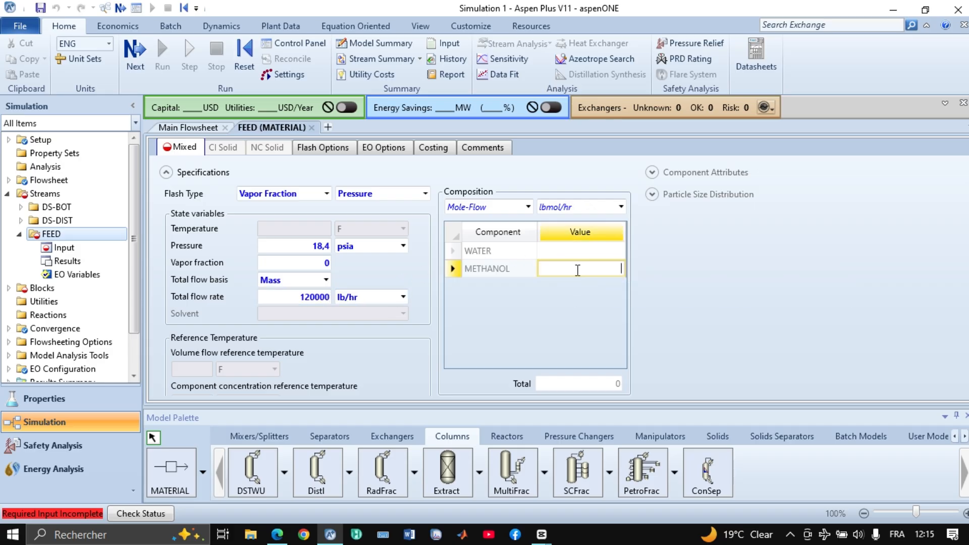
{"action": "type", "text": "0"}
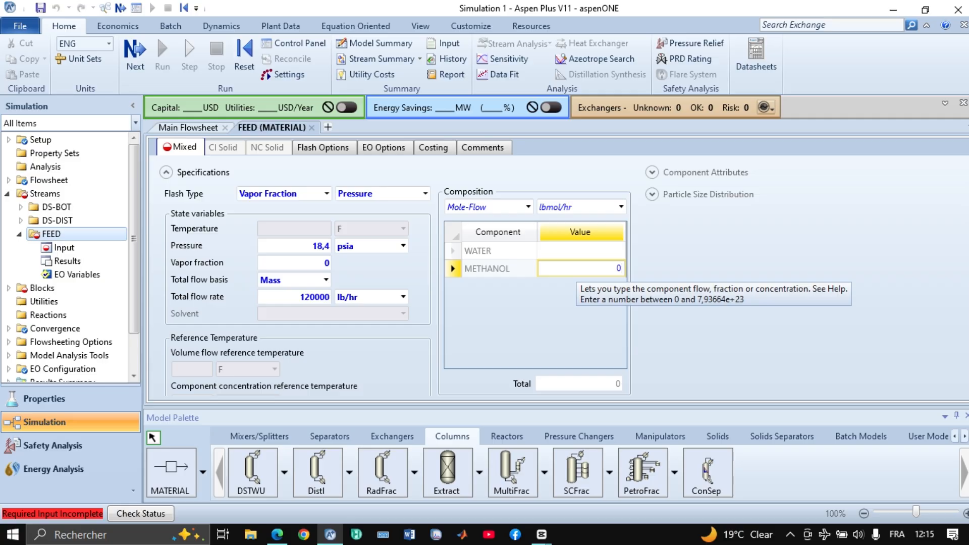
{"action": "type", "text": ",368"}
{"action": "key", "text": "Return"}
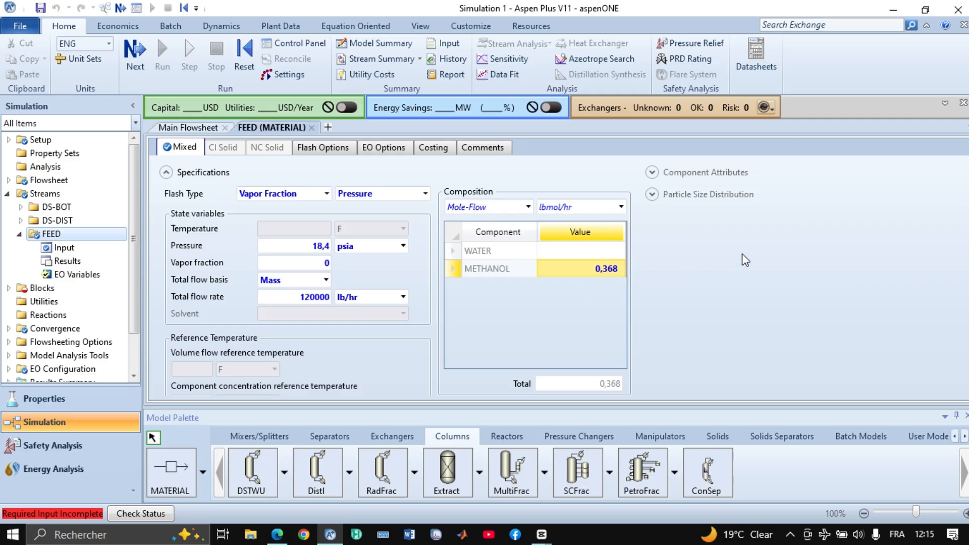
{"action": "left_click", "coordinate": [281, 536]}
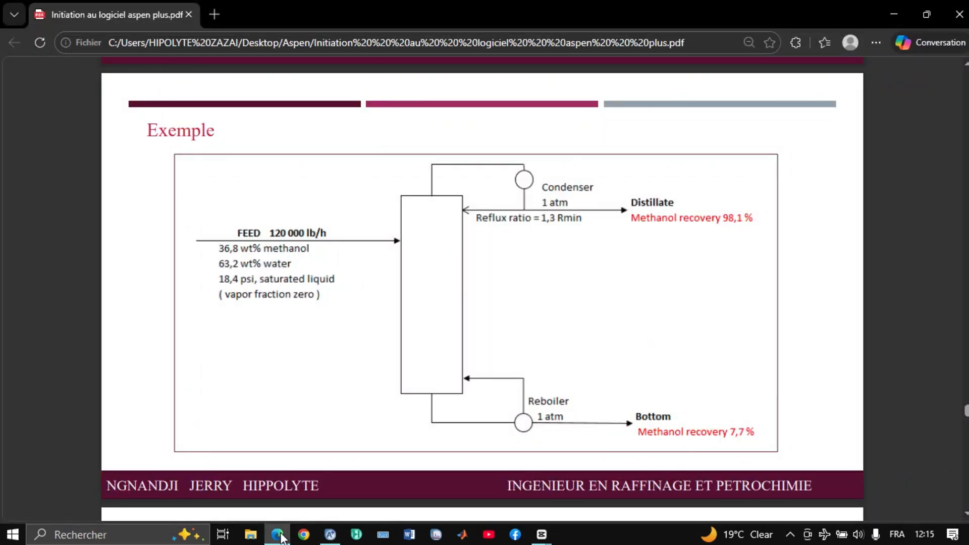
{"action": "left_click", "coordinate": [278, 535]}
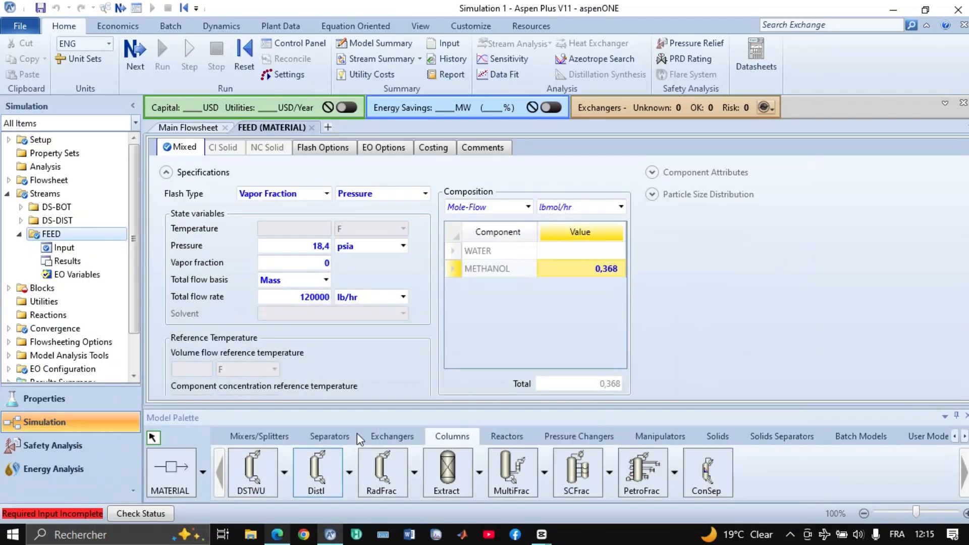
{"action": "left_click", "coordinate": [600, 251]}
{"action": "type", "text": "0"}
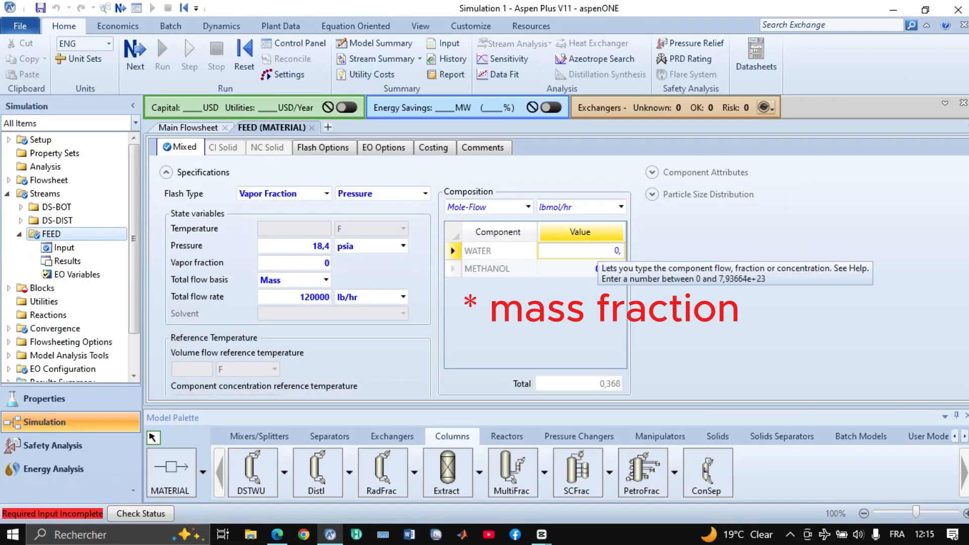
{"action": "type", "text": ",632"}
{"action": "key", "text": "Return"}
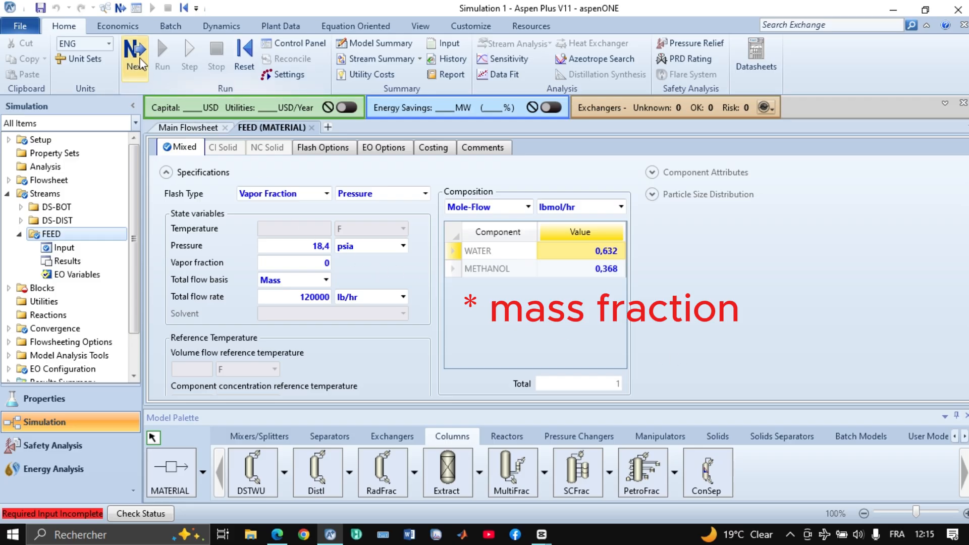
Step: Go to the DSTWU block's input specifications, check the example PDF, and specify the column by reflux ratio
{"action": "left_click", "coordinate": [135, 56]}
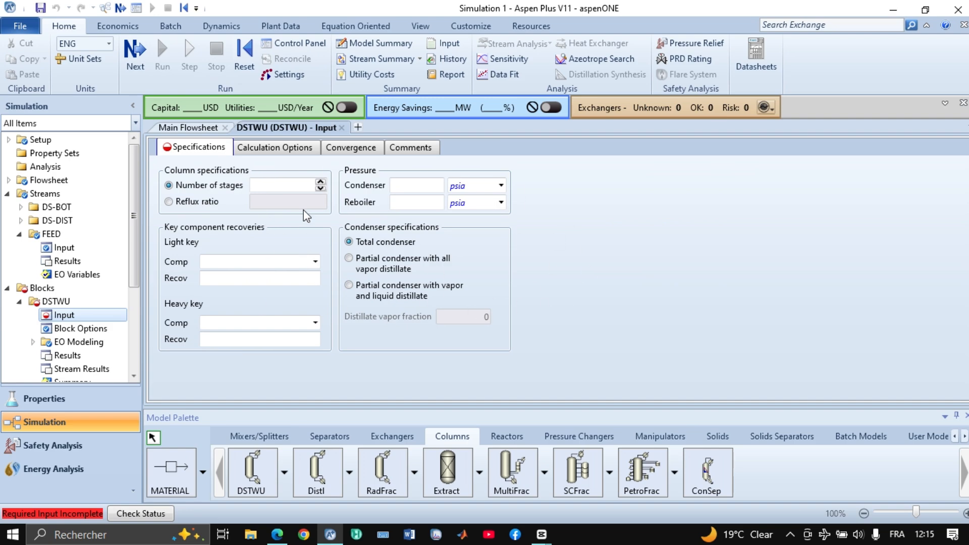
{"action": "left_click", "coordinate": [922, 504]}
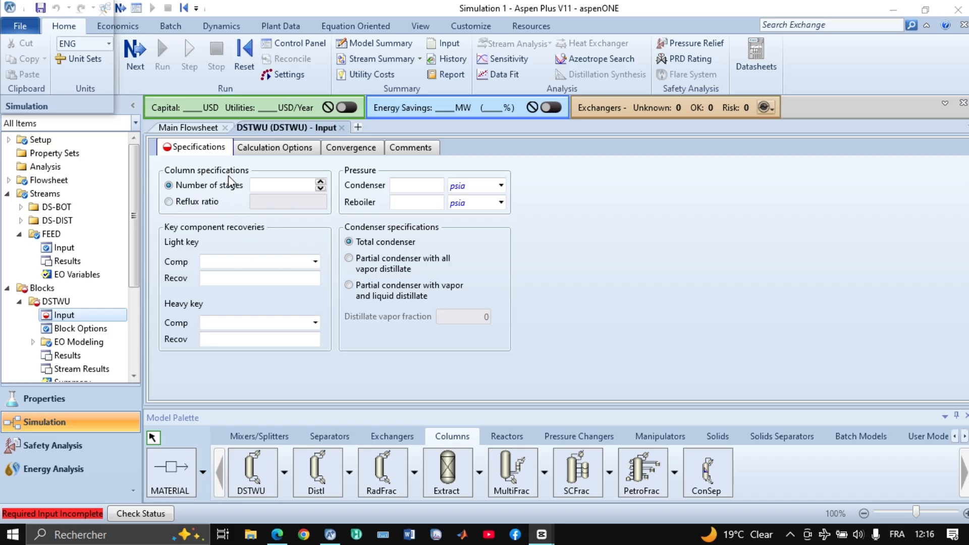
{"action": "left_click", "coordinate": [274, 538]}
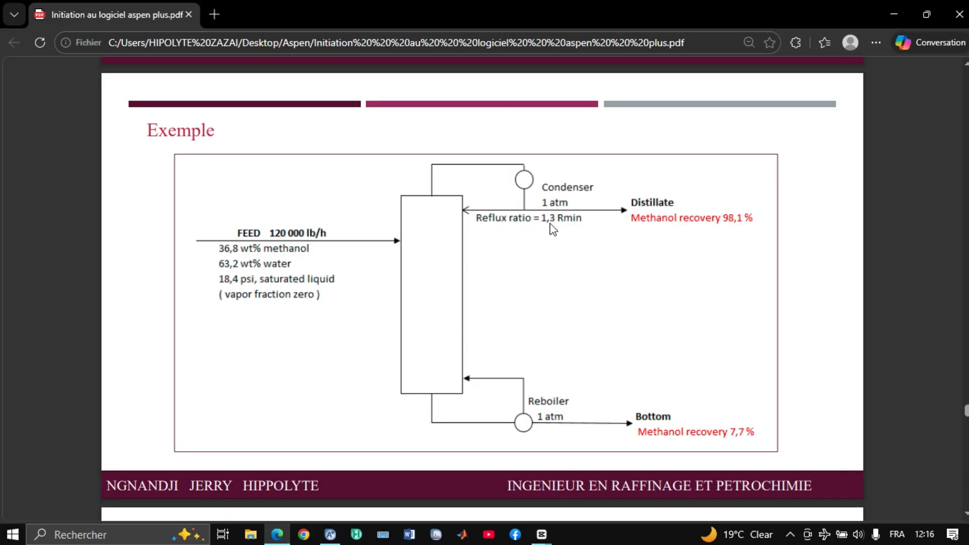
{"action": "left_click", "coordinate": [330, 534]}
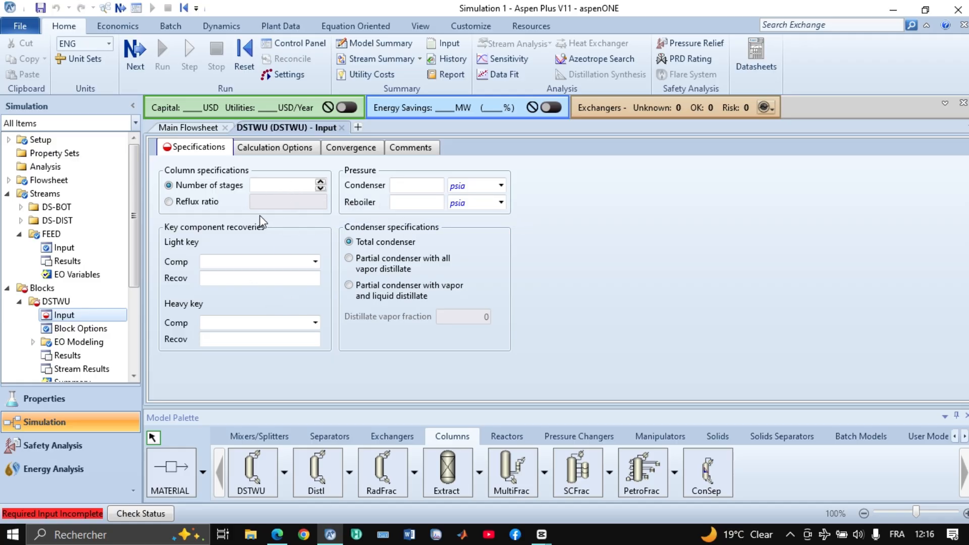
{"action": "left_click", "coordinate": [169, 203]}
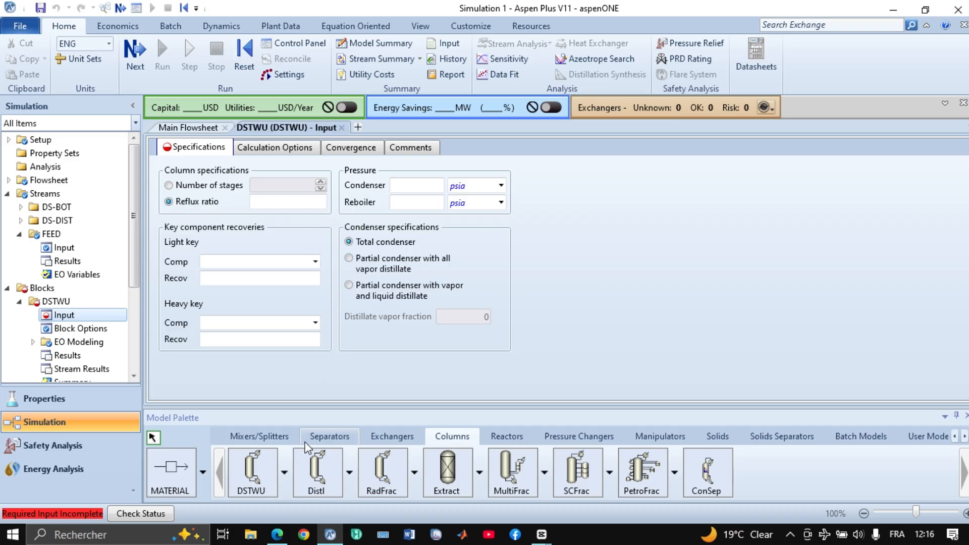
Step: Consult the example PDF and set the DSTWU column's reflux ratio to -1,3, representing 1,3 times the minimum reflux
{"action": "left_click", "coordinate": [277, 534]}
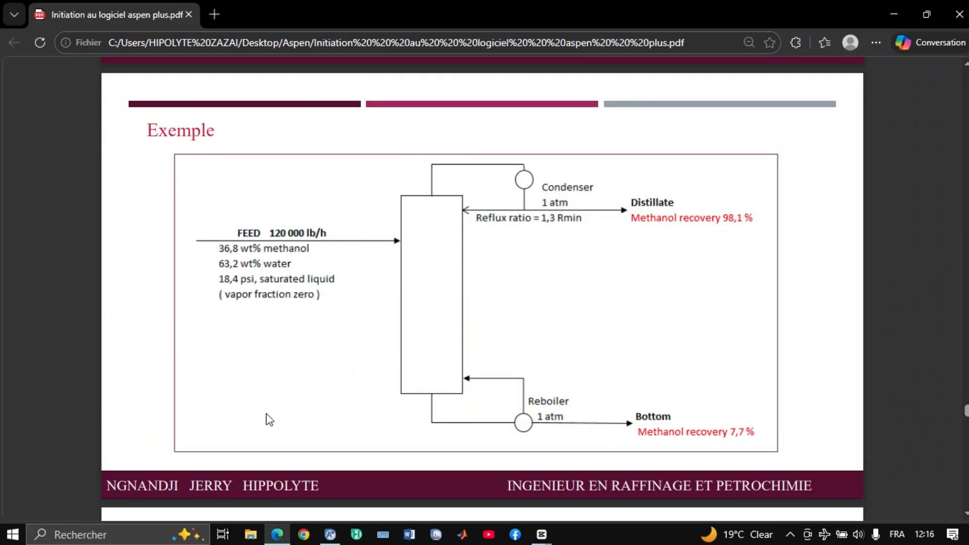
{"action": "left_click", "coordinate": [334, 538]}
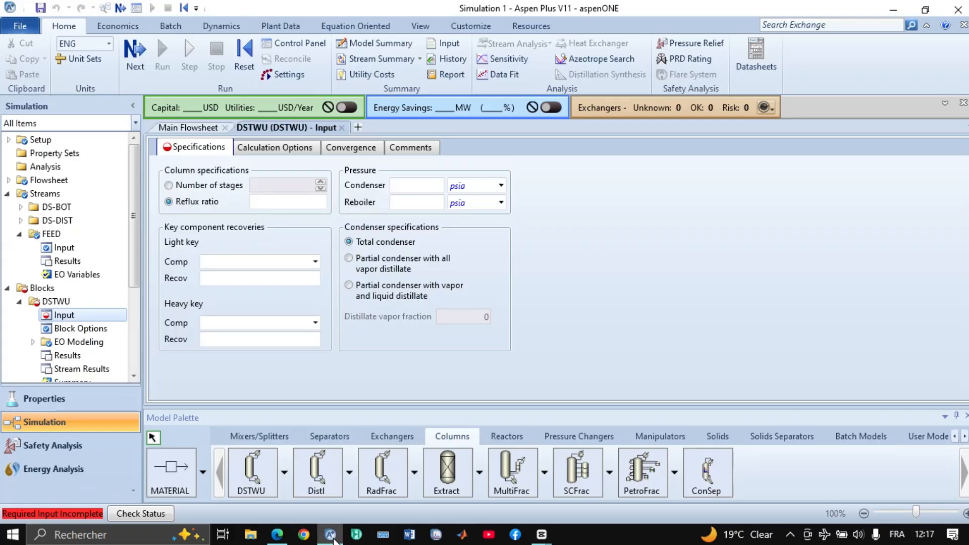
{"action": "left_click", "coordinate": [169, 201]}
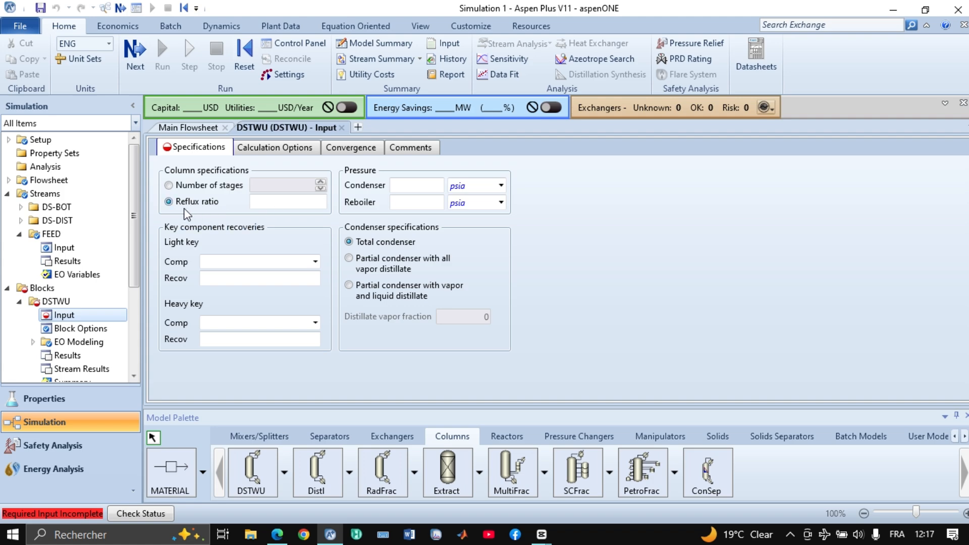
{"action": "left_click", "coordinate": [273, 204]}
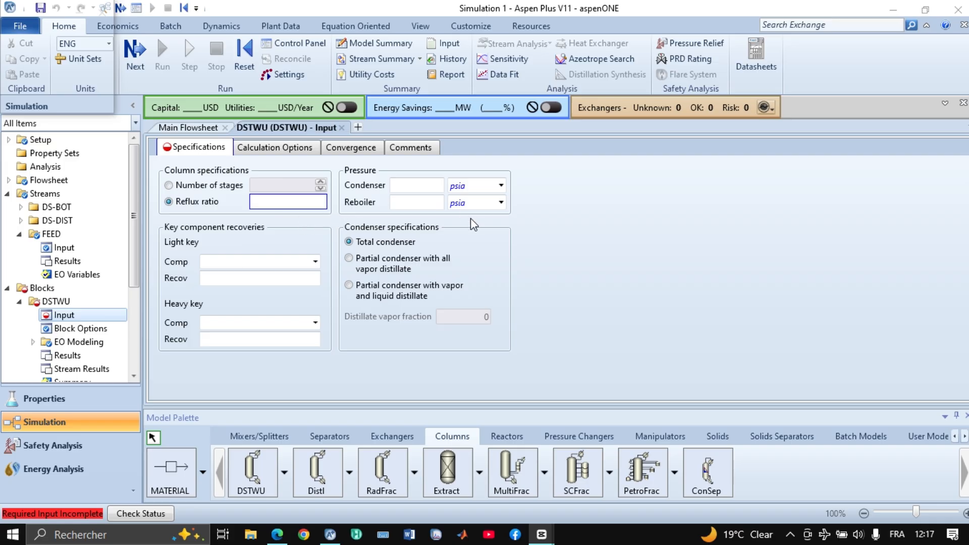
{"action": "left_click", "coordinate": [315, 202]}
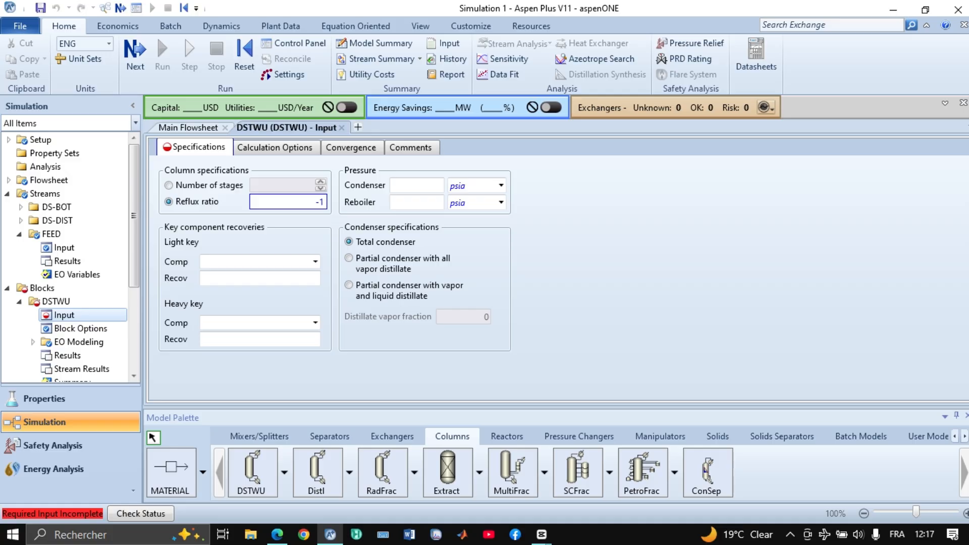
{"action": "type", "text": "-1,3"}
{"action": "key", "text": "Return"}
{"action": "left_click", "coordinate": [278, 537]}
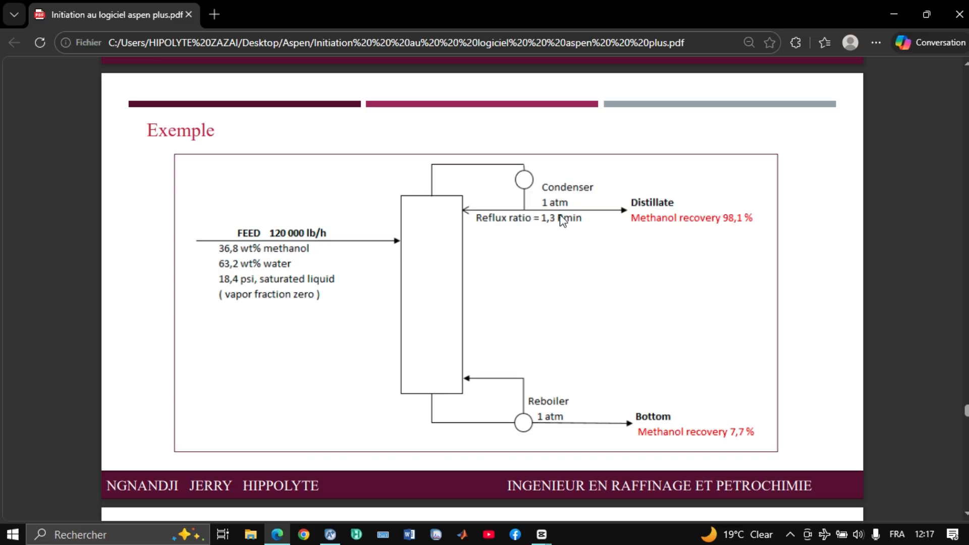
{"action": "left_click", "coordinate": [330, 534]}
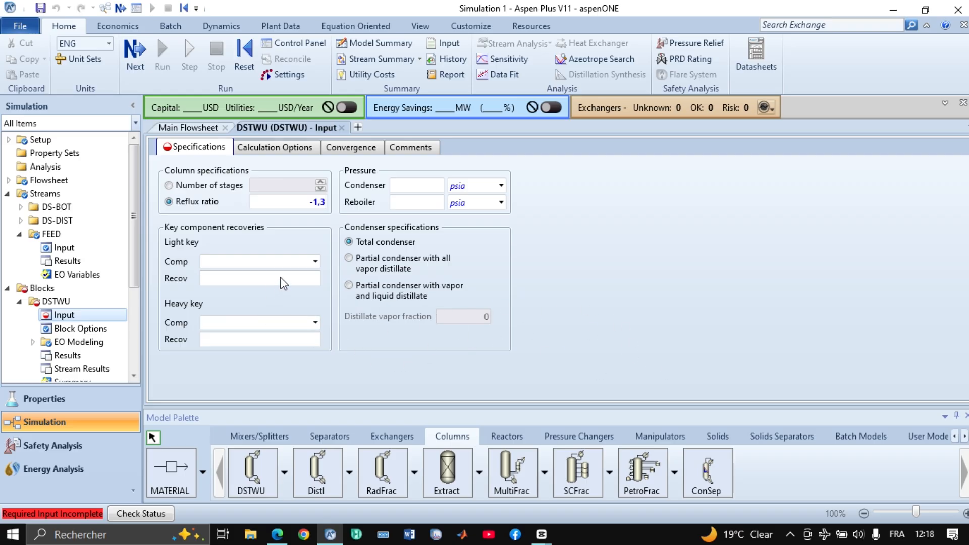
Step: Choose METHANOL as the light key component and set its recovery to 0,981, following the example PDF
{"action": "left_click", "coordinate": [316, 261]}
{"action": "left_click", "coordinate": [558, 262]}
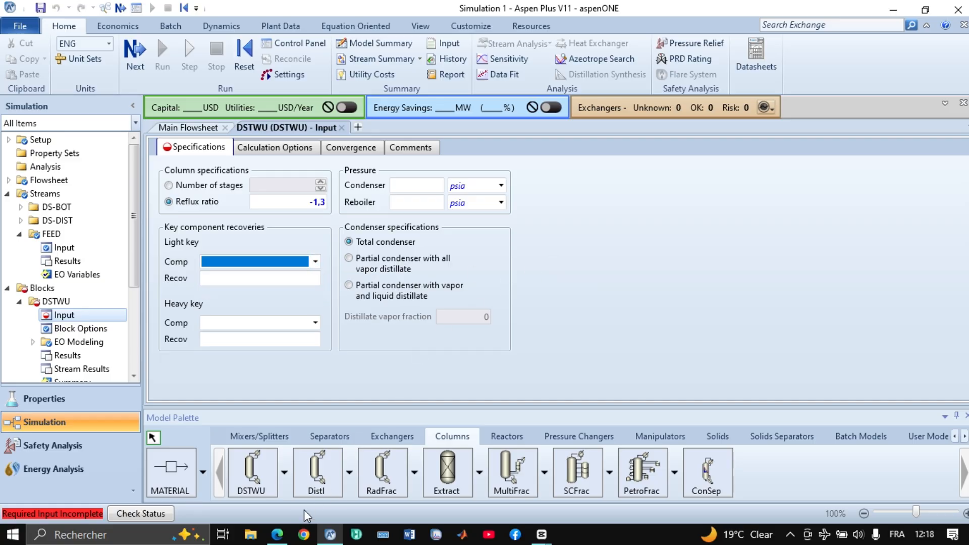
{"action": "left_click", "coordinate": [285, 536]}
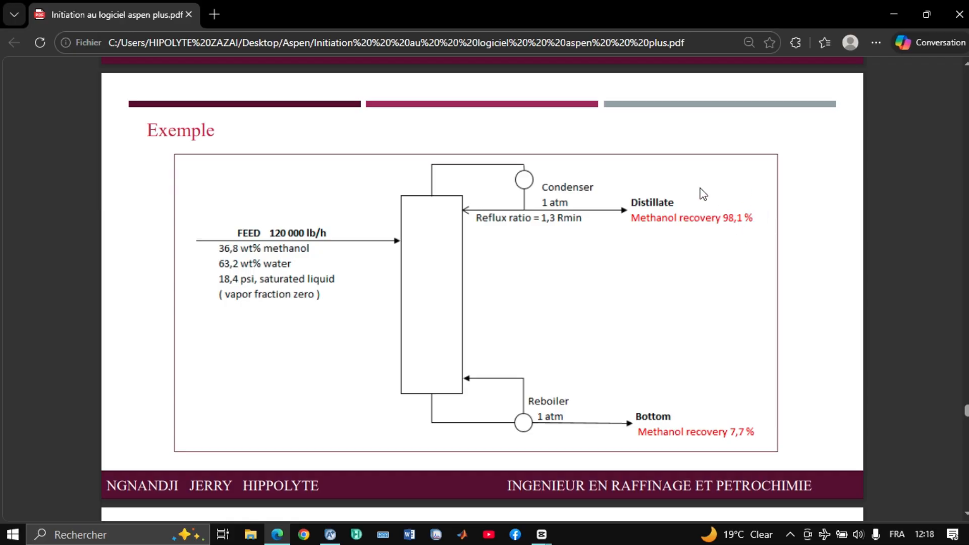
{"action": "left_click", "coordinate": [330, 536]}
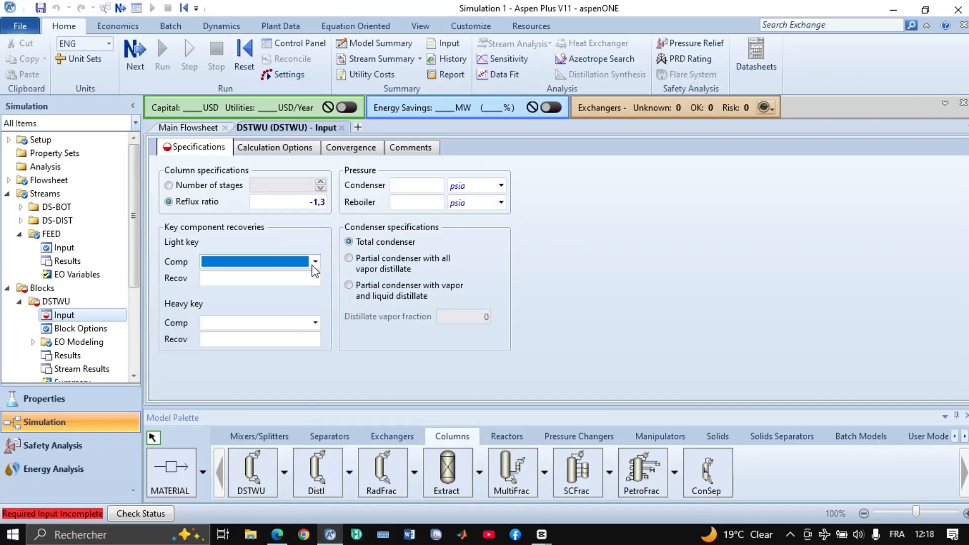
{"action": "left_click", "coordinate": [315, 262]}
{"action": "left_click", "coordinate": [289, 289]}
{"action": "left_click", "coordinate": [287, 279]}
{"action": "type", "text": "0,981"}
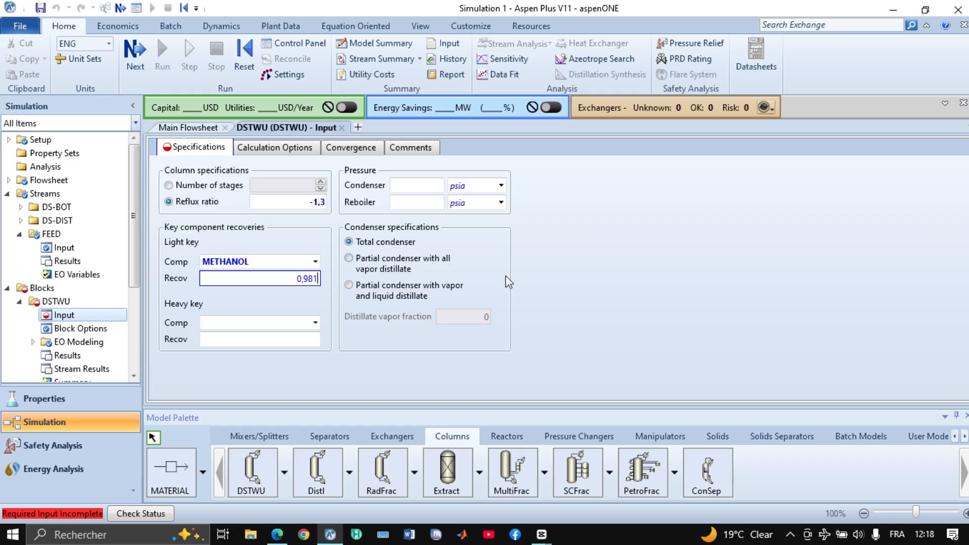
{"action": "key", "text": "Return"}
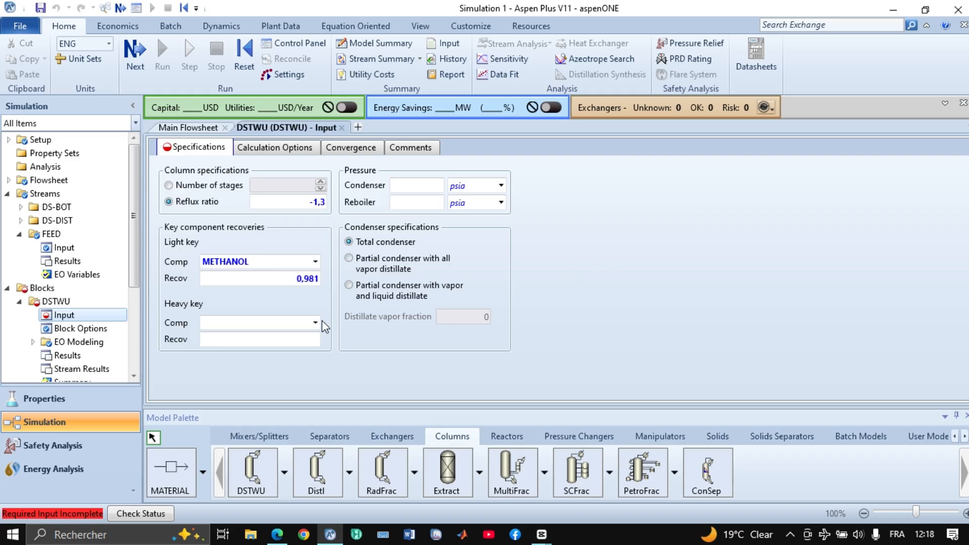
Step: Choose WATER as the heavy key component of the DSTWU column
{"action": "left_click", "coordinate": [278, 536]}
{"action": "left_click", "coordinate": [277, 536]}
{"action": "left_click", "coordinate": [315, 323]}
{"action": "left_click", "coordinate": [292, 347]}
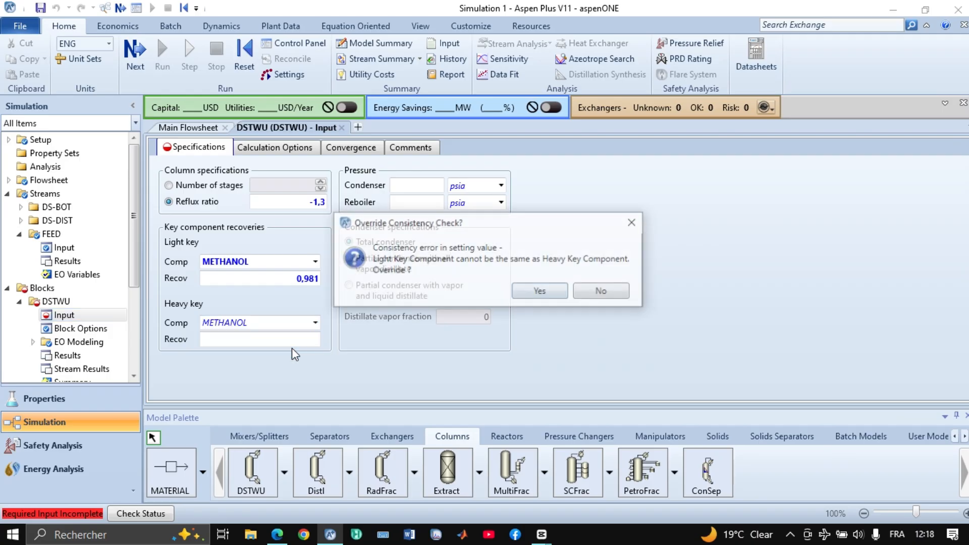
{"action": "left_click", "coordinate": [631, 222]}
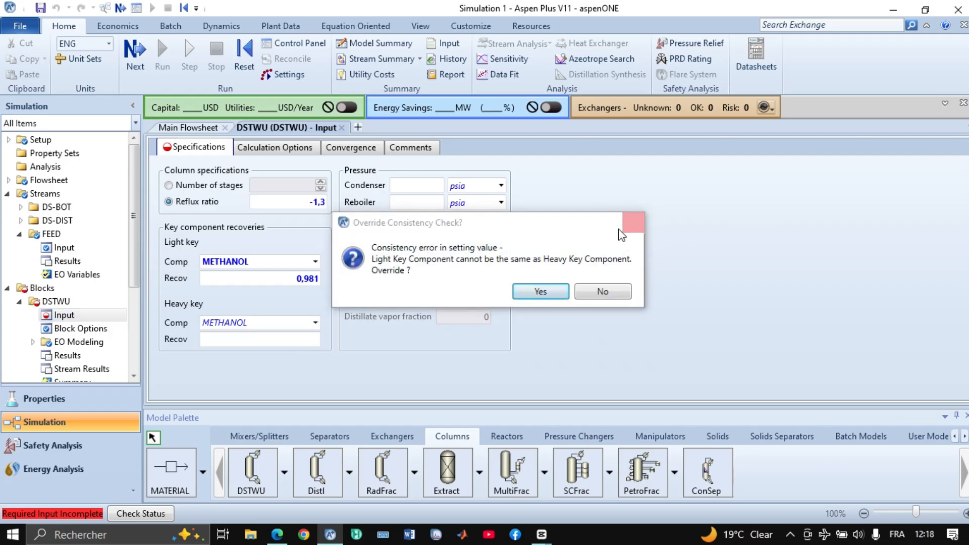
{"action": "left_click", "coordinate": [315, 323]}
{"action": "left_click", "coordinate": [287, 337]}
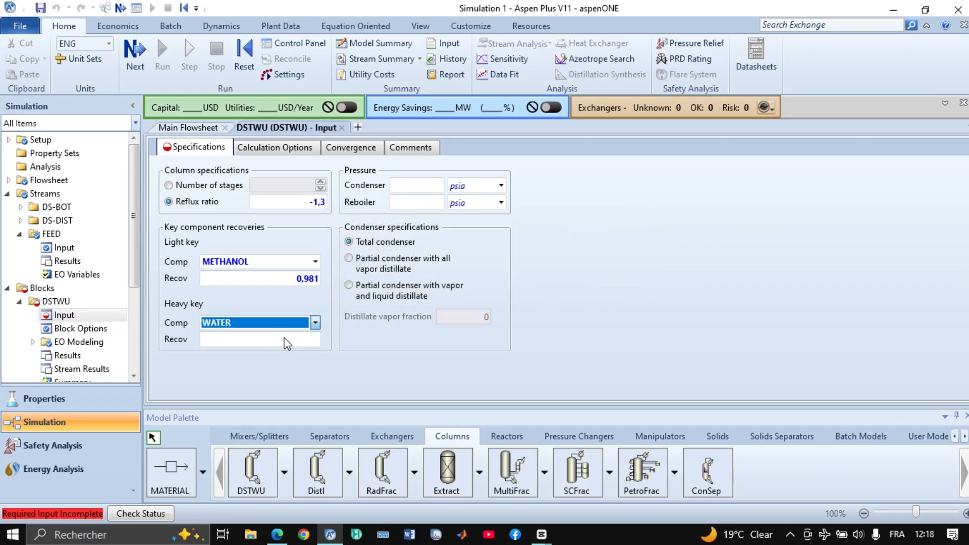
Step: Check the bottoms specification in the example PDF and set the heavy key recovery to 0,077
{"action": "left_click", "coordinate": [265, 341]}
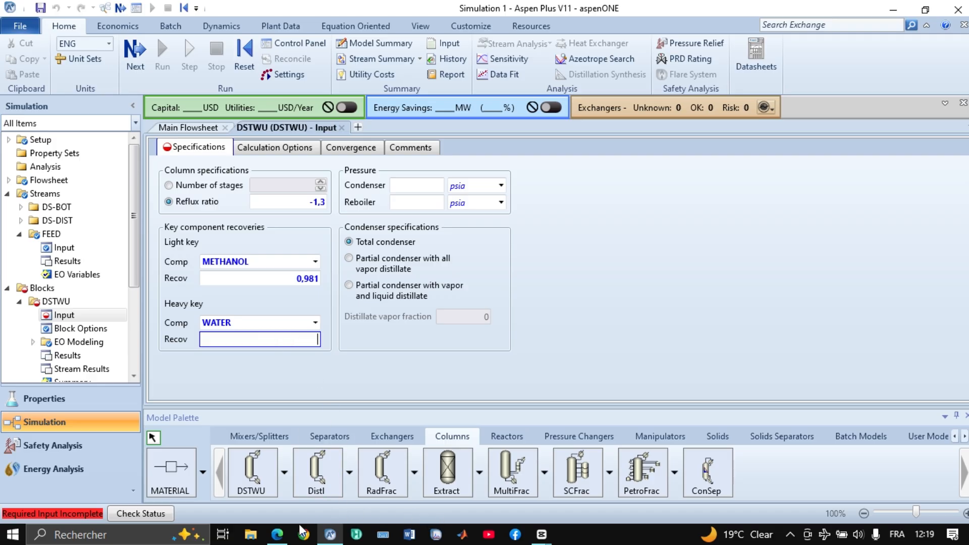
{"action": "left_click", "coordinate": [278, 535]}
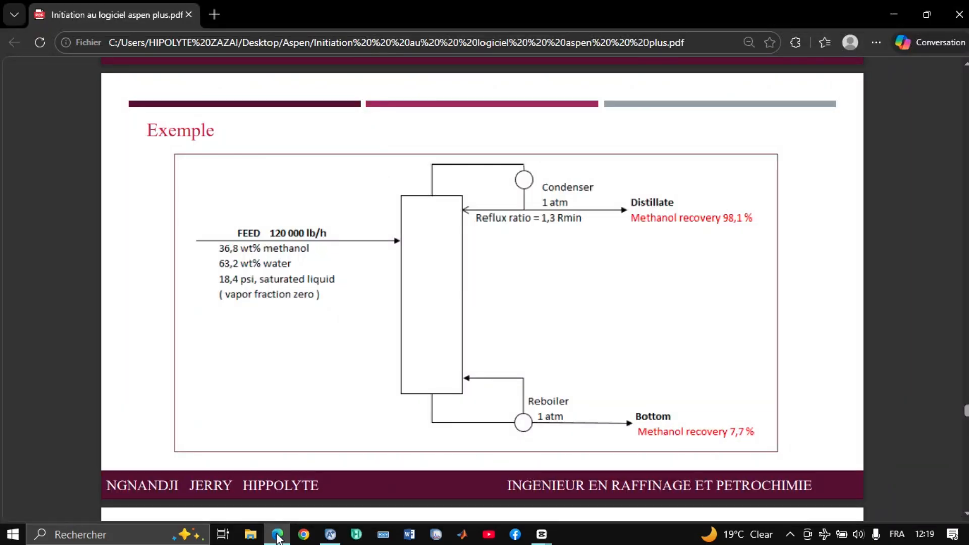
{"action": "left_click", "coordinate": [277, 536]}
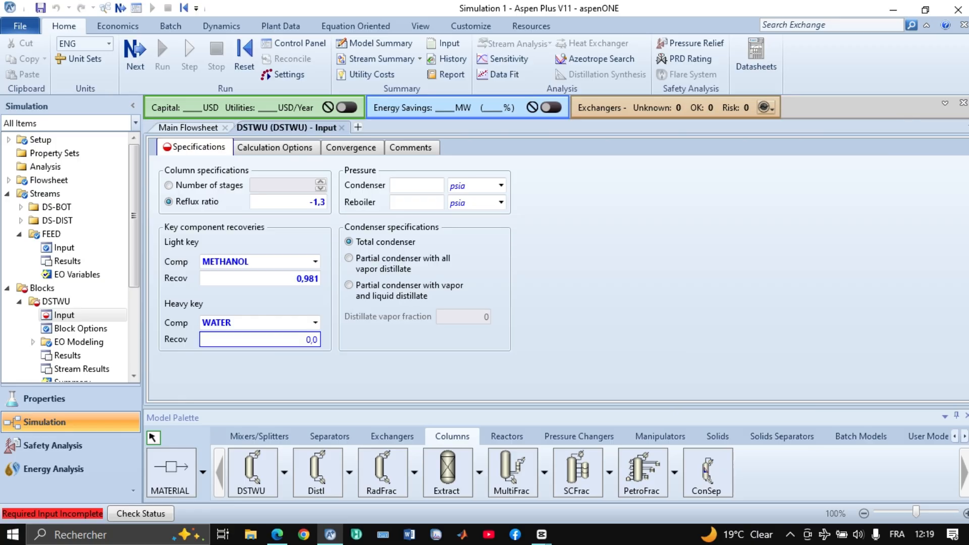
{"action": "type", "text": "0,07"}
{"action": "left_click", "coordinate": [663, 301]}
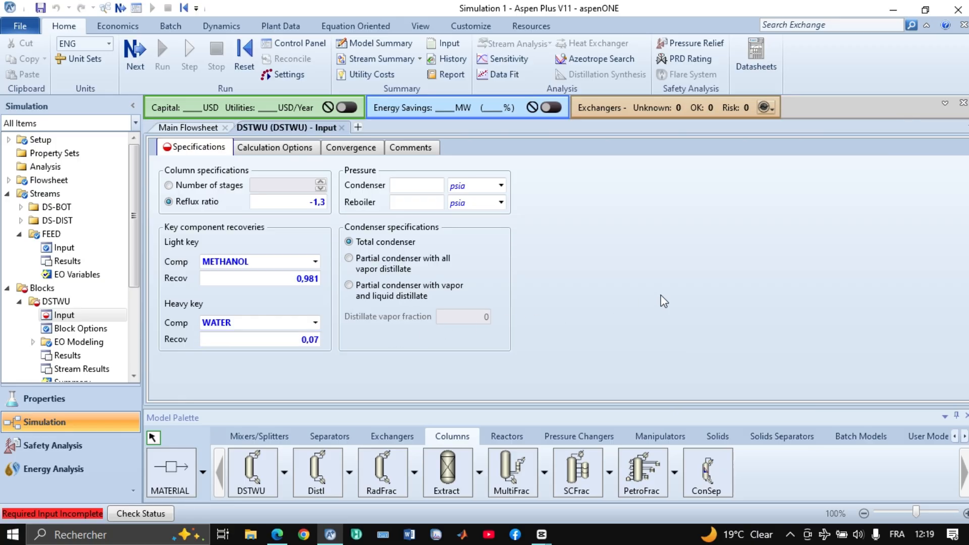
{"action": "left_click", "coordinate": [276, 536]}
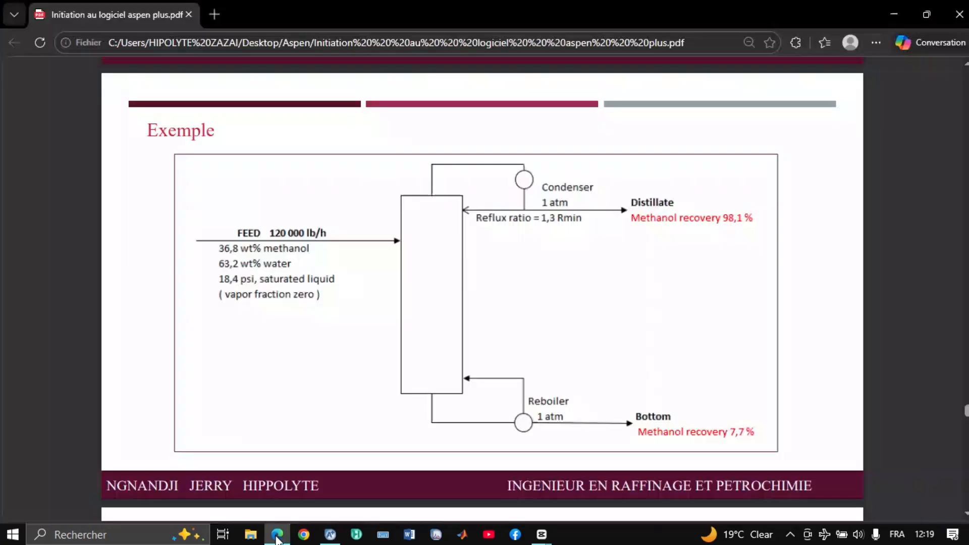
{"action": "left_click", "coordinate": [277, 536]}
{"action": "left_click", "coordinate": [317, 341]}
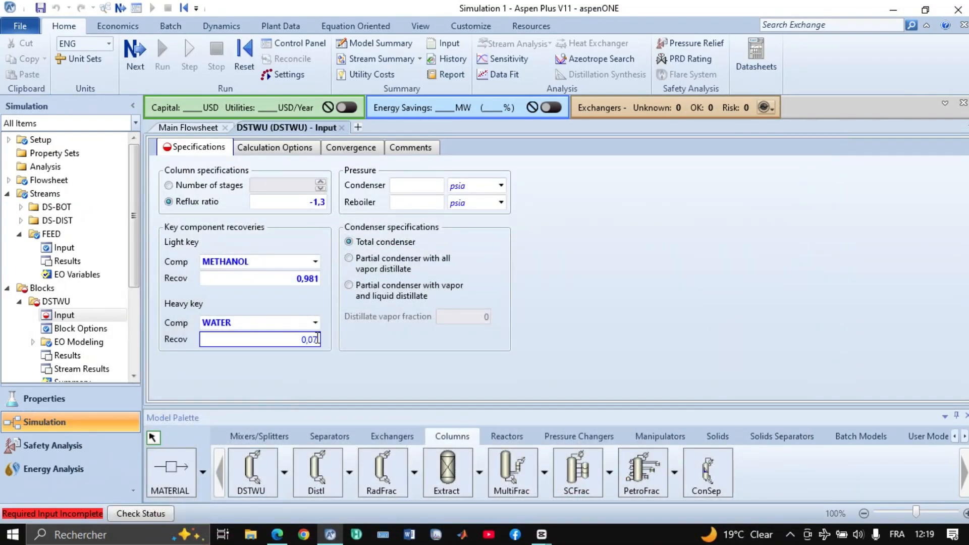
{"action": "type", "text": "7"}
{"action": "key", "text": "Return"}
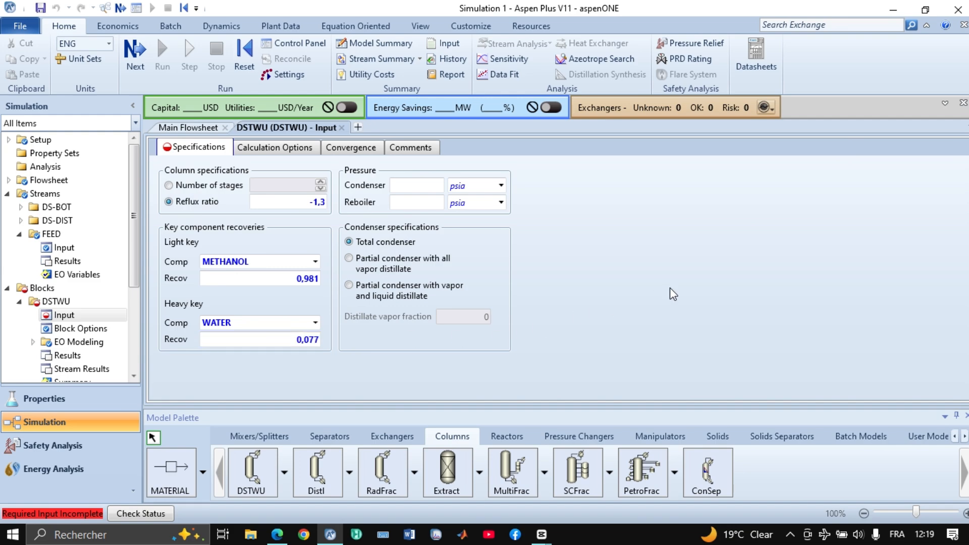
Step: Check the column pressures in the example PDF and enter 1 for both the condenser and the reboiler pressure
{"action": "left_click", "coordinate": [317, 279]}
{"action": "type", "text": "1"}
{"action": "left_click", "coordinate": [277, 535]}
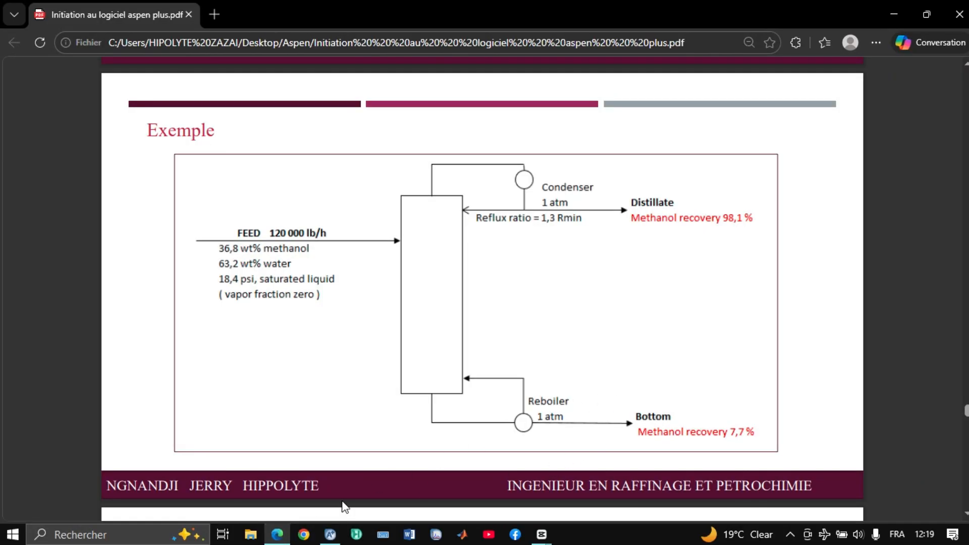
{"action": "left_click", "coordinate": [323, 536]}
{"action": "left_click", "coordinate": [422, 188]}
{"action": "type", "text": "1"}
{"action": "key", "text": "Return"}
Step: Change the condenser and reboiler pressure units to atm, overriding the consistency check between them
{"action": "left_click", "coordinate": [501, 186]}
{"action": "scroll", "coordinate": [495, 212], "scroll_direction": "up", "scroll_amount": 8}
{"action": "left_click", "coordinate": [493, 202]}
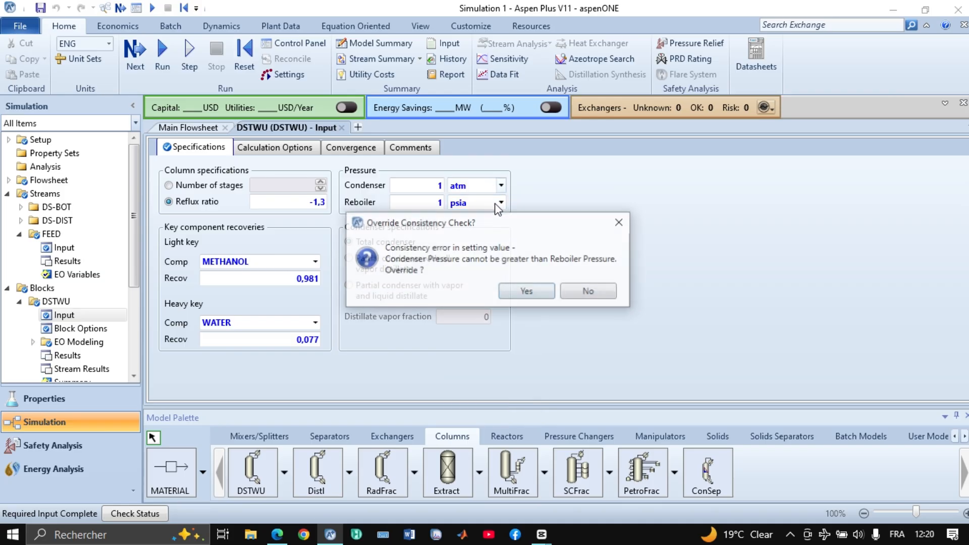
{"action": "left_click", "coordinate": [517, 296]}
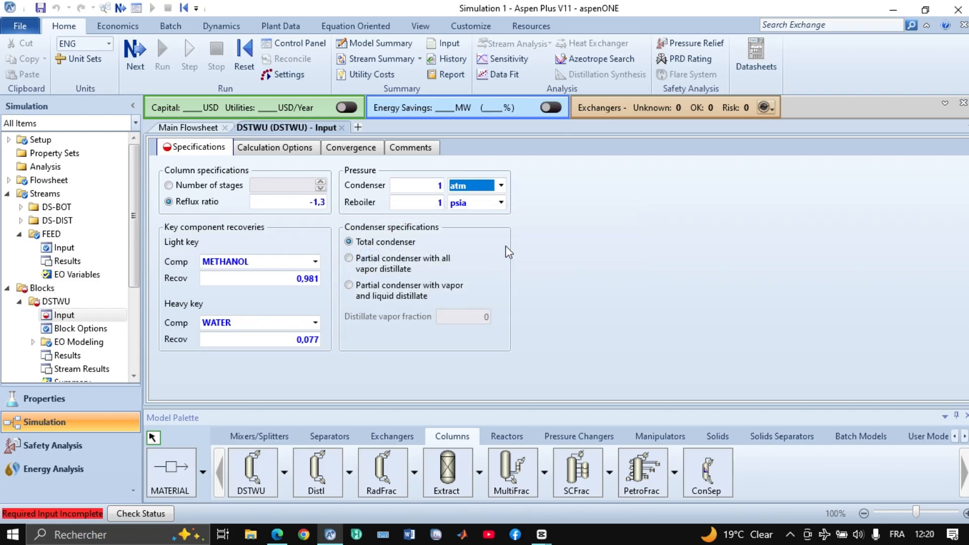
{"action": "left_click", "coordinate": [501, 202]}
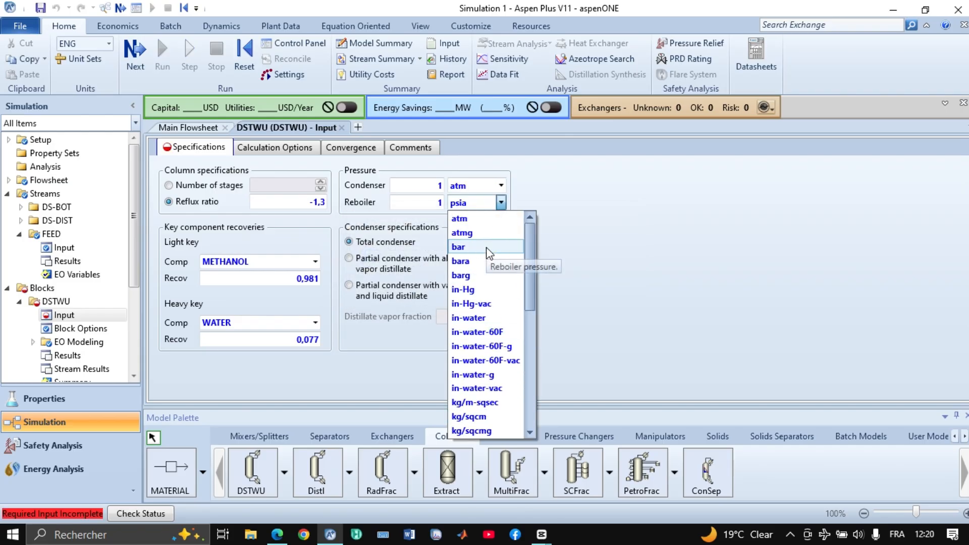
{"action": "left_click", "coordinate": [493, 218]}
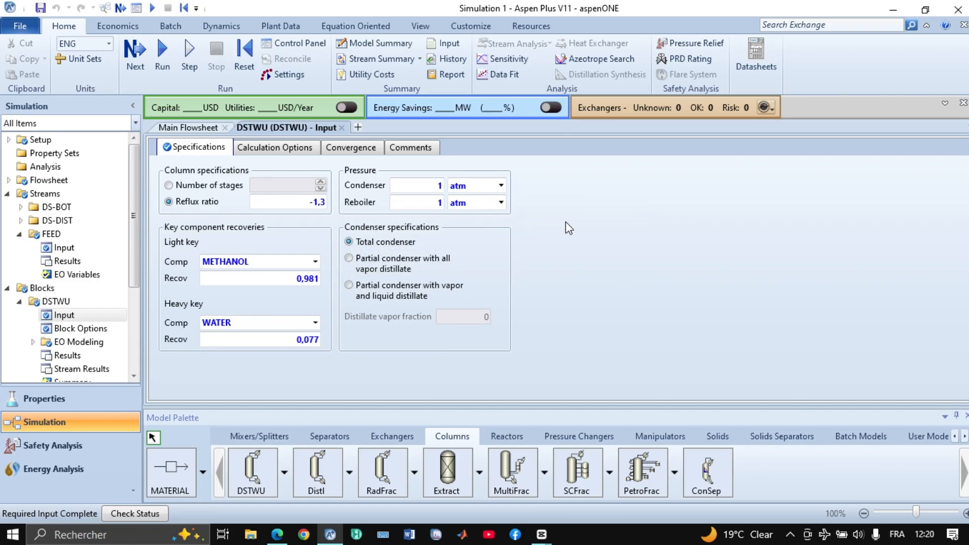
Step: Run the simulation and open the DSTWU block's stream results
{"action": "left_click", "coordinate": [162, 49]}
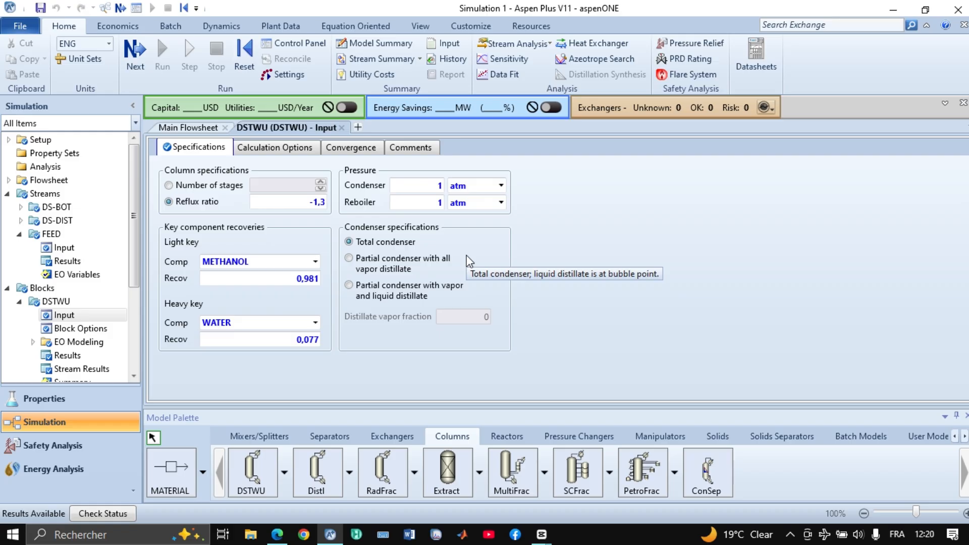
{"action": "scroll", "coordinate": [96, 303], "scroll_direction": "down", "scroll_amount": 2}
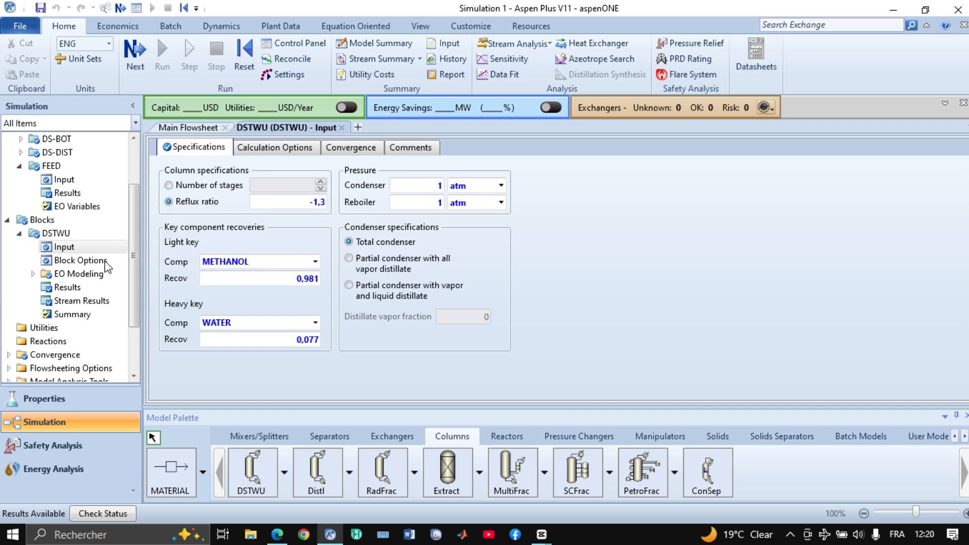
{"action": "left_click", "coordinate": [82, 300]}
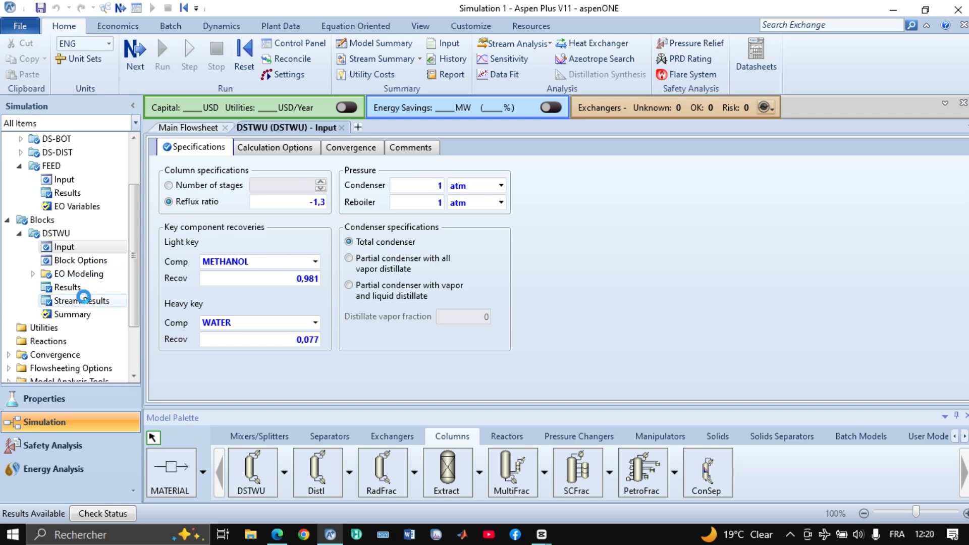
{"action": "left_click", "coordinate": [86, 301]}
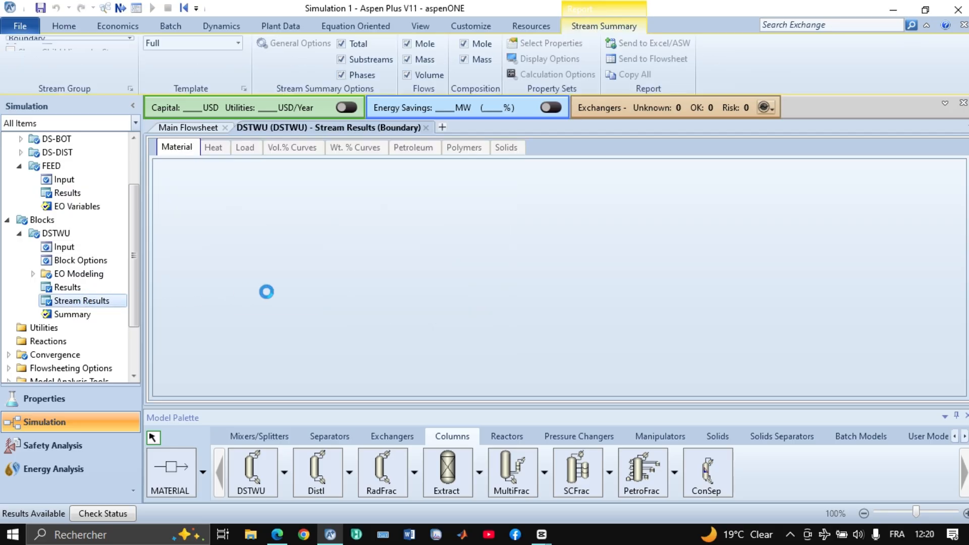
Step: Expand the mass flows in the stream results and examine the WATER and METHANOL flows in the feed, bottoms and distillate streams
{"action": "scroll", "coordinate": [384, 245], "scroll_direction": "down", "scroll_amount": 5}
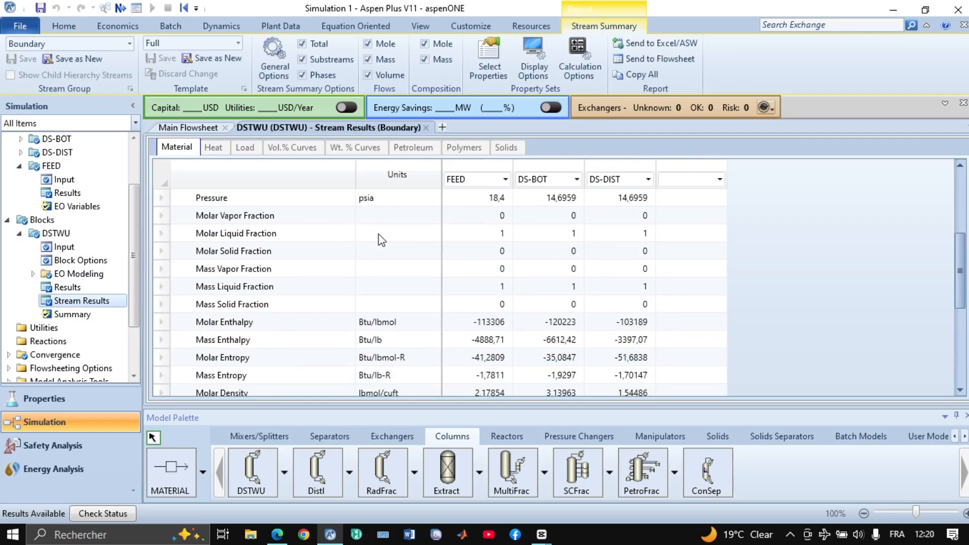
{"action": "scroll", "coordinate": [379, 238], "scroll_direction": "down", "scroll_amount": 2}
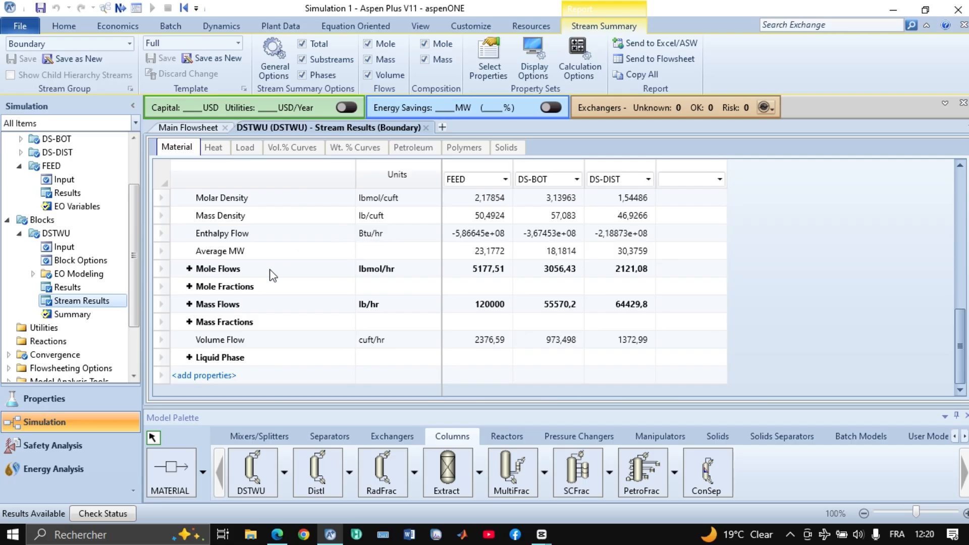
{"action": "left_click", "coordinate": [190, 304]}
{"action": "scroll", "coordinate": [618, 326], "scroll_direction": "down", "scroll_amount": 1}
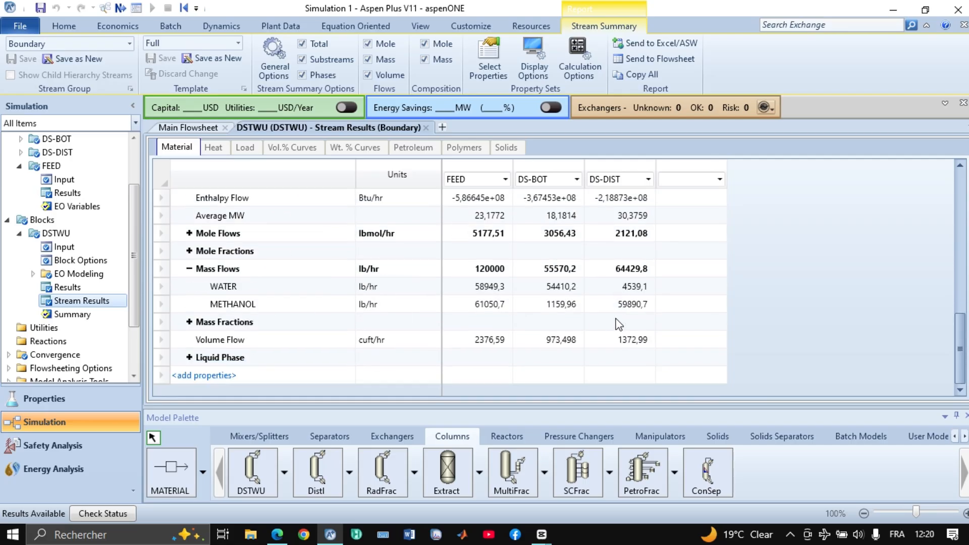
{"action": "scroll", "coordinate": [618, 326], "scroll_direction": "up", "scroll_amount": 1}
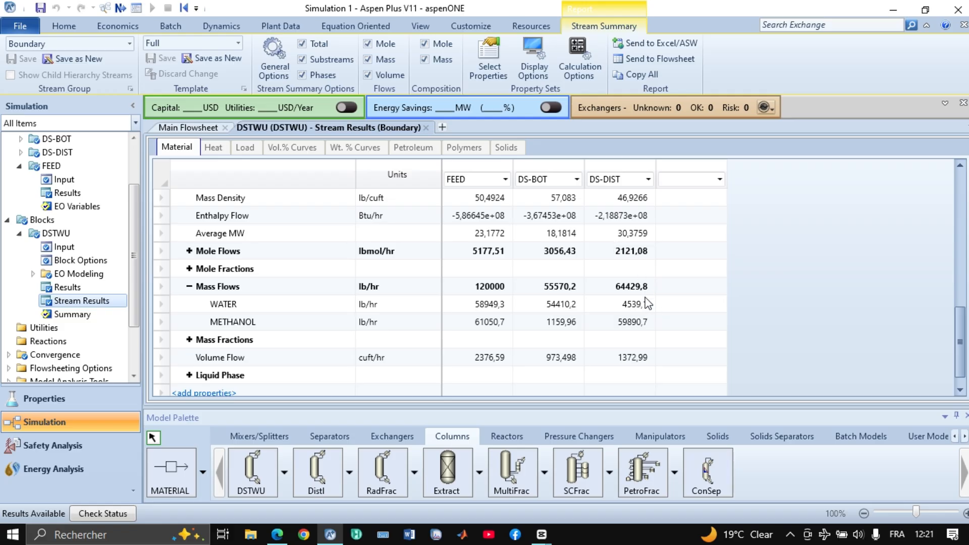
Step: Expand the mass fractions and examine the WATER and METHANOL fractions in the feed, bottoms and distillate streams
{"action": "scroll", "coordinate": [451, 313], "scroll_direction": "down", "scroll_amount": 1}
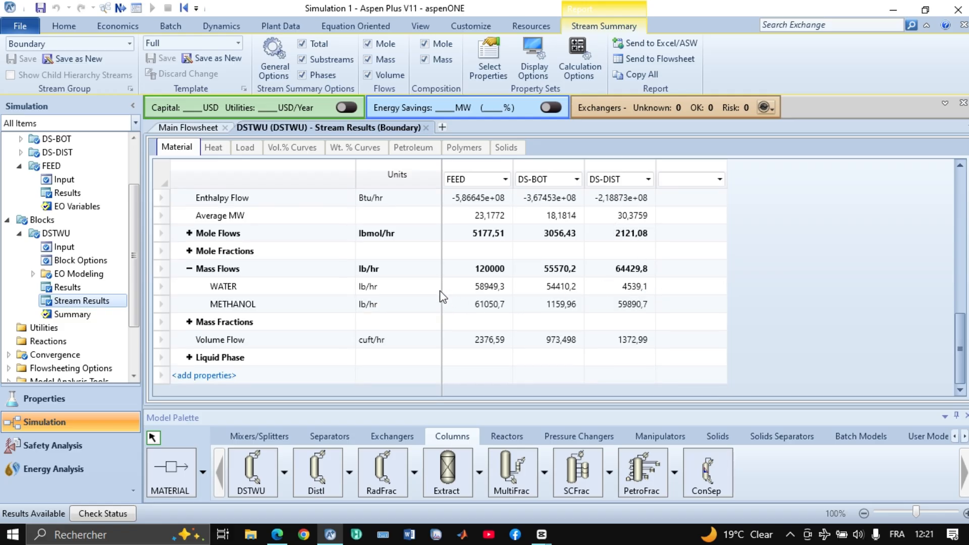
{"action": "left_click", "coordinate": [190, 322]}
{"action": "scroll", "coordinate": [439, 318], "scroll_direction": "down", "scroll_amount": 1}
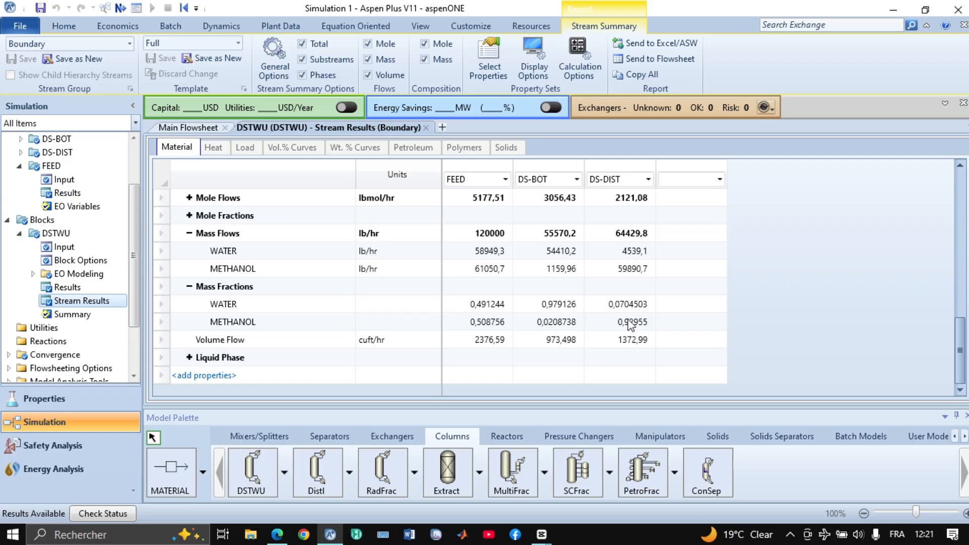
Step: Check the DSTWU input specifications, then return to the stream results and examine the mass fractions and the mixed substream properties
{"action": "left_click", "coordinate": [98, 251]}
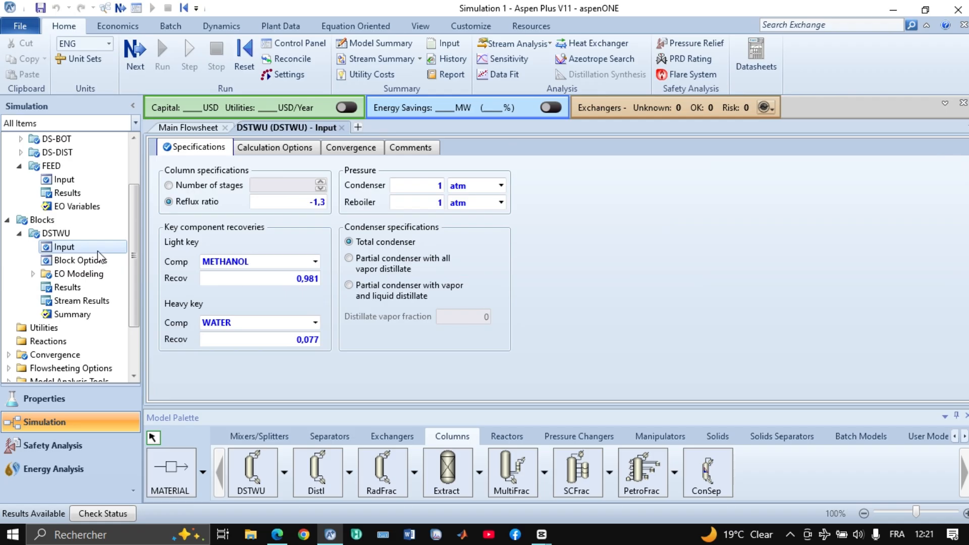
{"action": "left_click", "coordinate": [90, 302]}
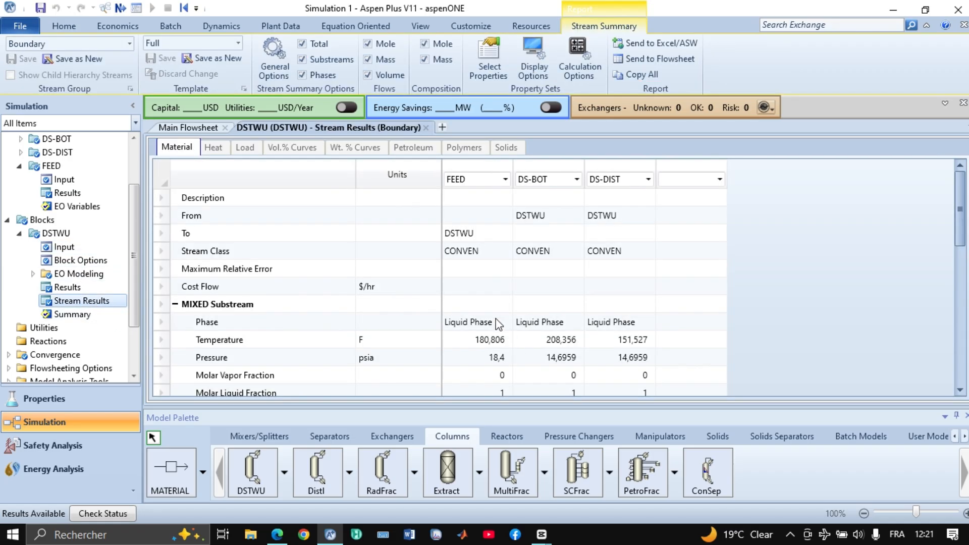
{"action": "scroll", "coordinate": [506, 331], "scroll_direction": "down", "scroll_amount": 8}
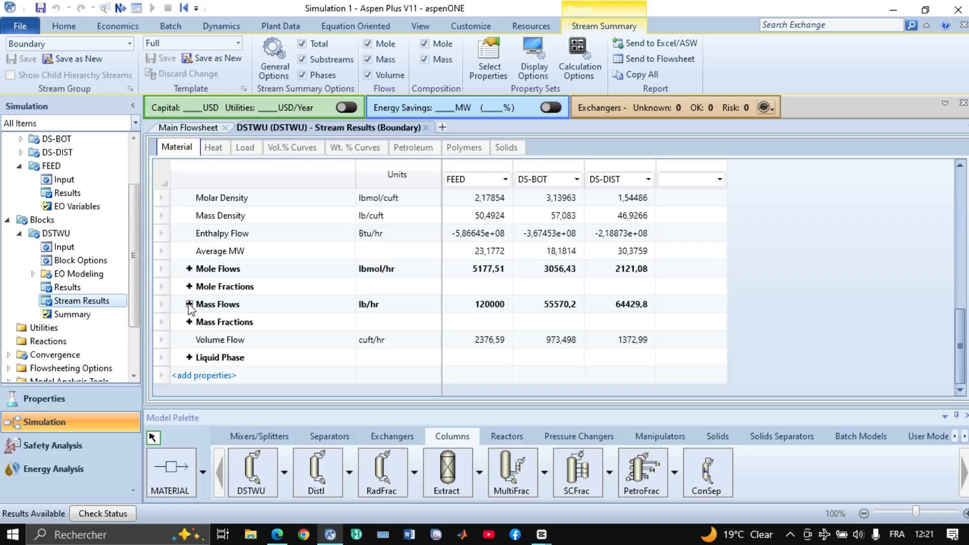
{"action": "left_click", "coordinate": [189, 322]}
{"action": "scroll", "coordinate": [511, 328], "scroll_direction": "down", "scroll_amount": 1}
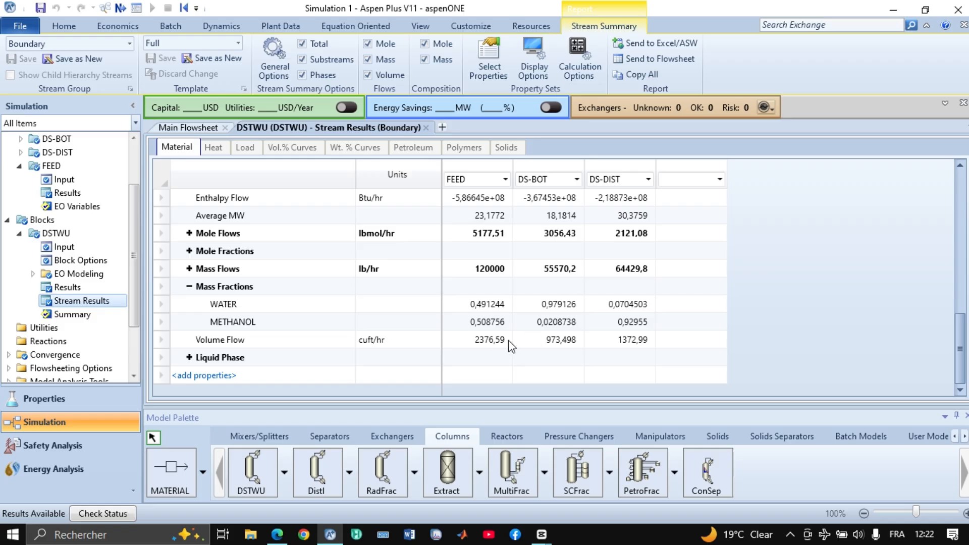
{"action": "scroll", "coordinate": [429, 323], "scroll_direction": "up", "scroll_amount": 7}
{"action": "scroll", "coordinate": [419, 305], "scroll_direction": "up", "scroll_amount": 1}
{"action": "scroll", "coordinate": [417, 295], "scroll_direction": "down", "scroll_amount": 6}
{"action": "scroll", "coordinate": [413, 278], "scroll_direction": "down", "scroll_amount": 2}
{"action": "scroll", "coordinate": [411, 274], "scroll_direction": "up", "scroll_amount": 6}
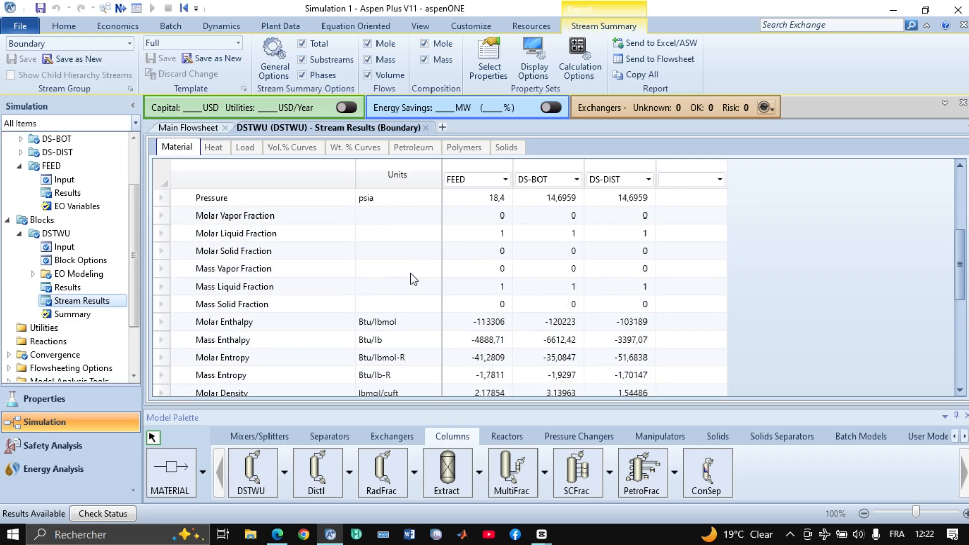
{"action": "scroll", "coordinate": [409, 274], "scroll_direction": "down", "scroll_amount": 2}
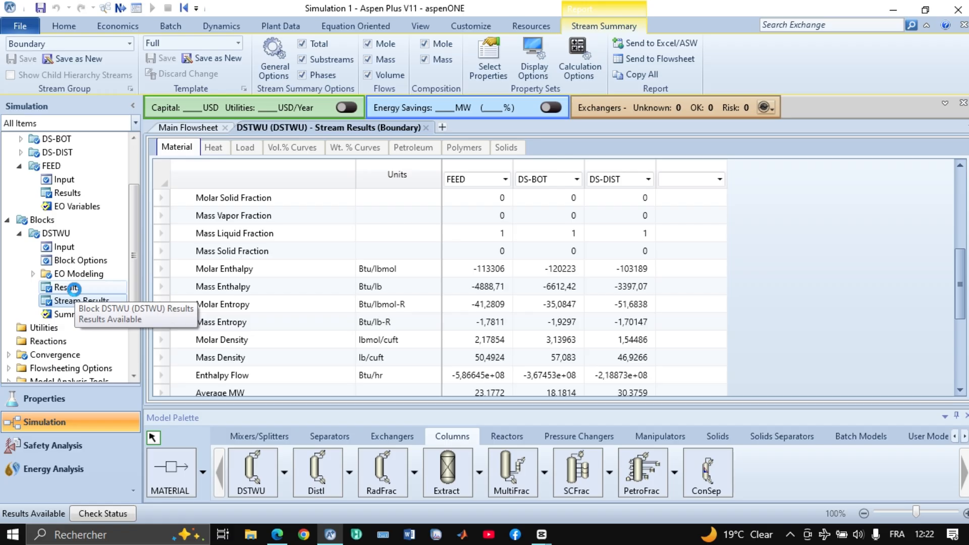
Step: Open the DSTWU block's results and examine its reflux ratios, stage numbers, heat duties, temperatures and distillate to feed fraction
{"action": "left_click", "coordinate": [73, 287]}
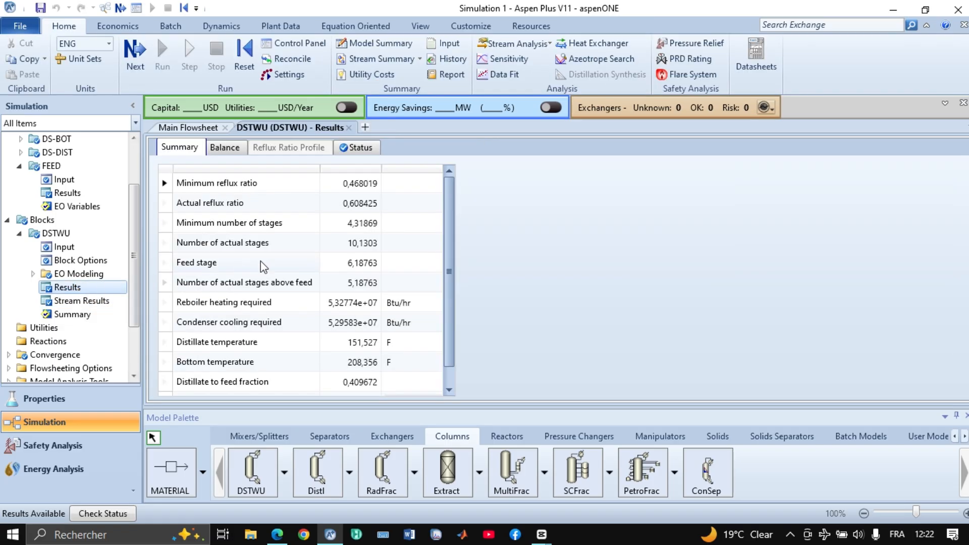
{"action": "scroll", "coordinate": [328, 216], "scroll_direction": "down", "scroll_amount": 1}
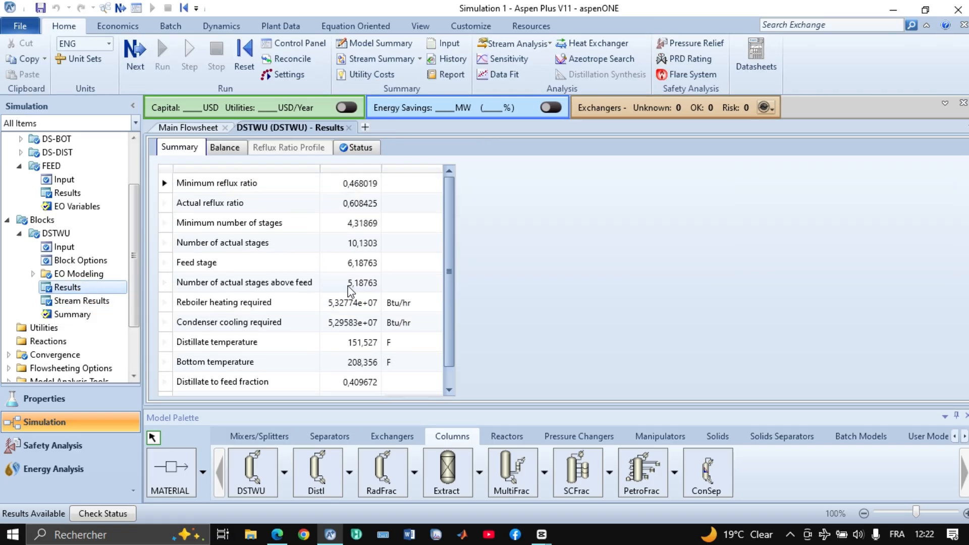
{"action": "scroll", "coordinate": [352, 284], "scroll_direction": "up", "scroll_amount": 1}
{"action": "scroll", "coordinate": [287, 322], "scroll_direction": "down", "scroll_amount": 1}
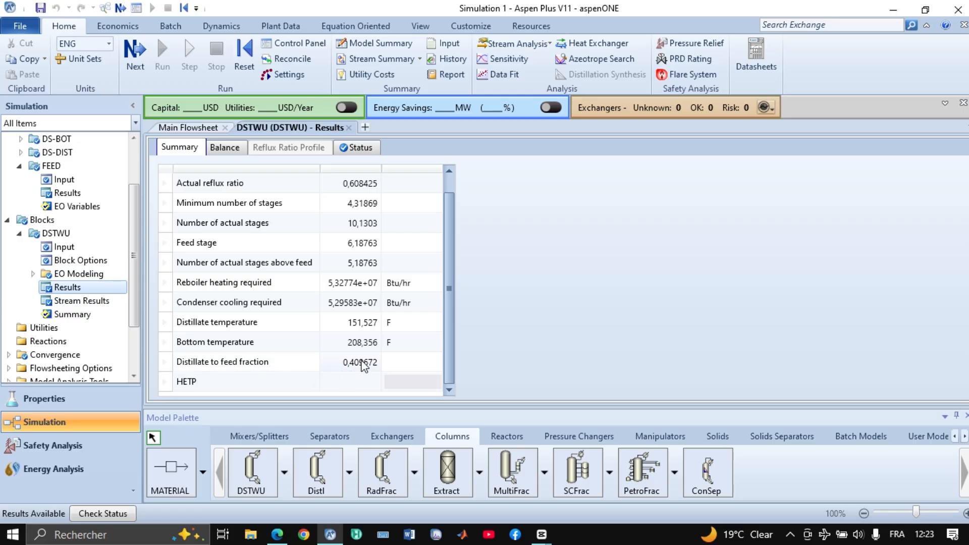
{"action": "scroll", "coordinate": [310, 353], "scroll_direction": "up", "scroll_amount": 1}
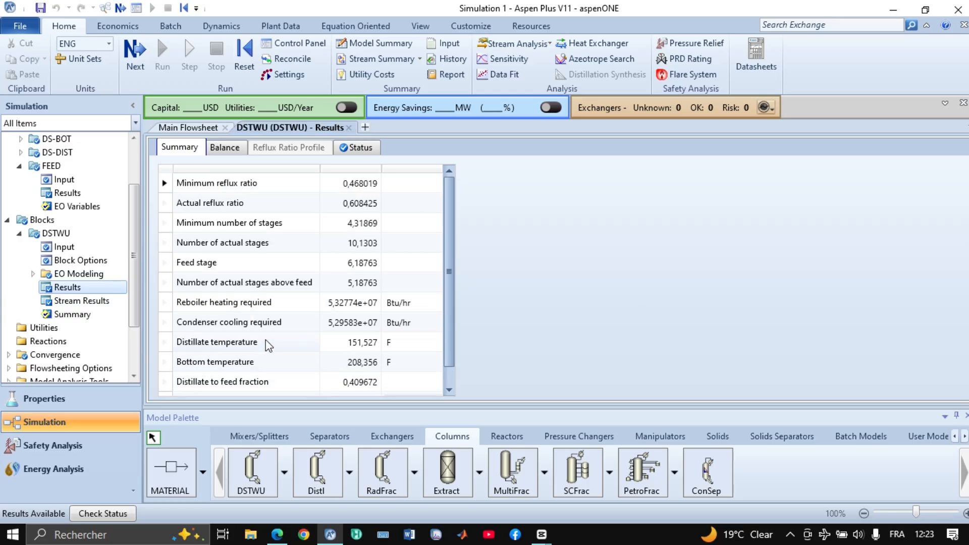
Step: Add a Distl column to the main flowsheet directly below the DSTWU column
{"action": "left_click", "coordinate": [200, 128]}
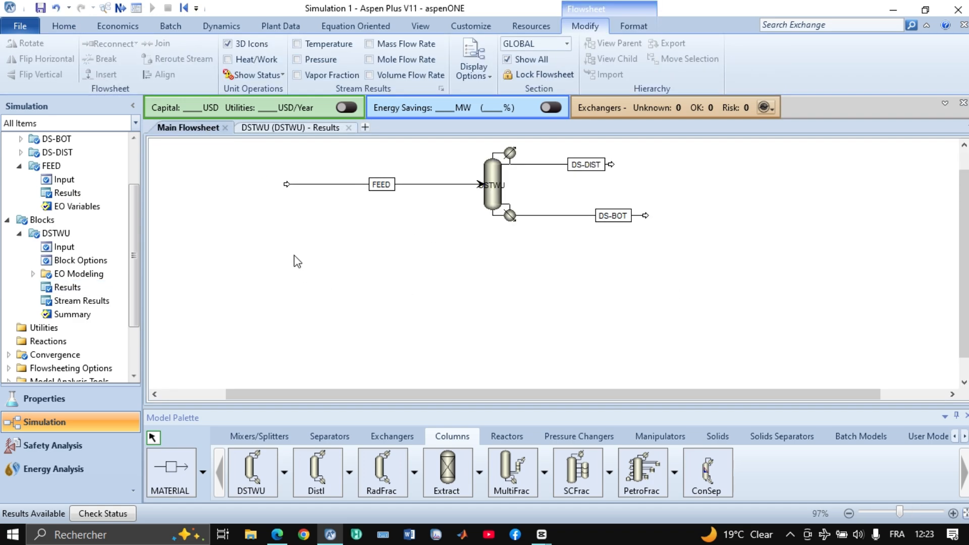
{"action": "left_click", "coordinate": [323, 483]}
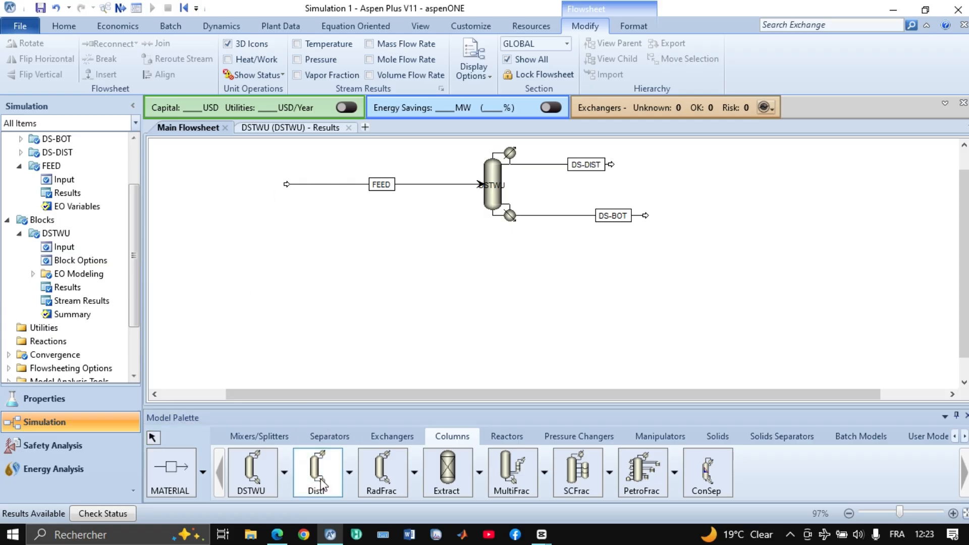
{"action": "left_click", "coordinate": [504, 262]}
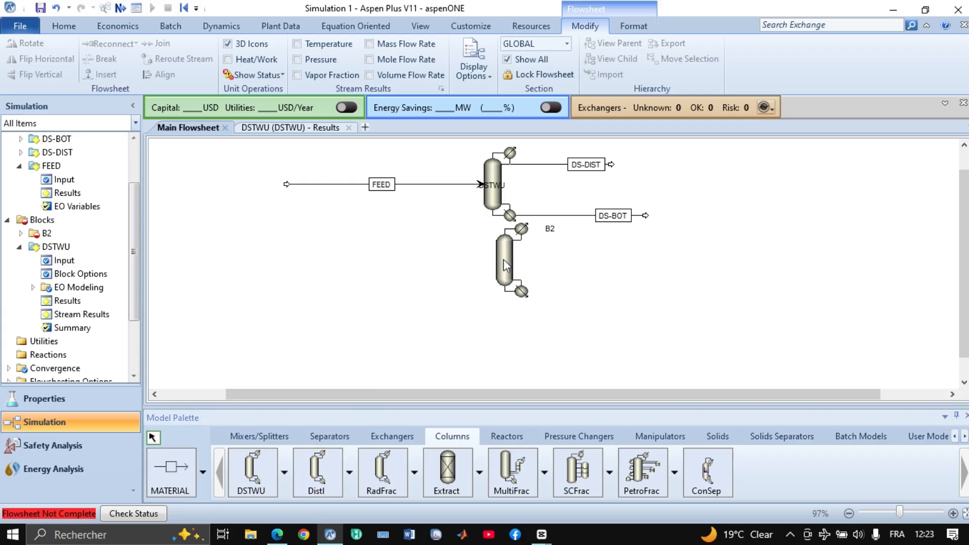
{"action": "left_click", "coordinate": [496, 265]}
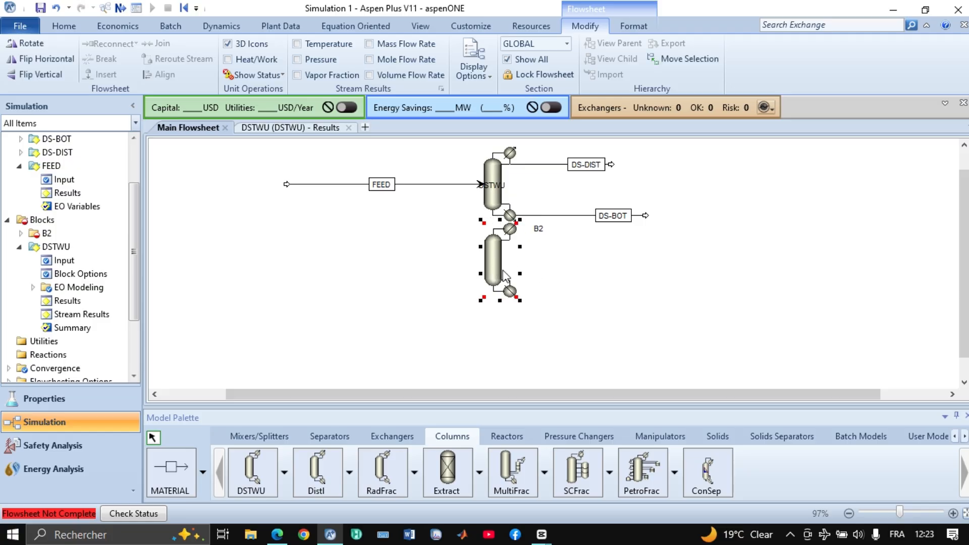
{"action": "left_click_drag", "start_coordinate": [490, 269], "coordinate": [497, 273]}
{"action": "left_click", "coordinate": [597, 262]}
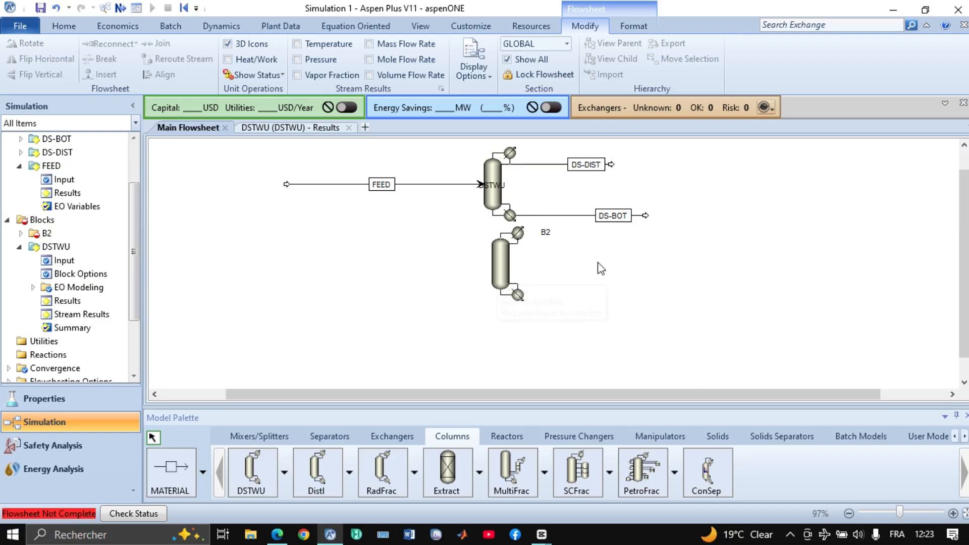
Step: Rename the new Distl block as DIST and place its label on the column
{"action": "double_click", "coordinate": [547, 233]}
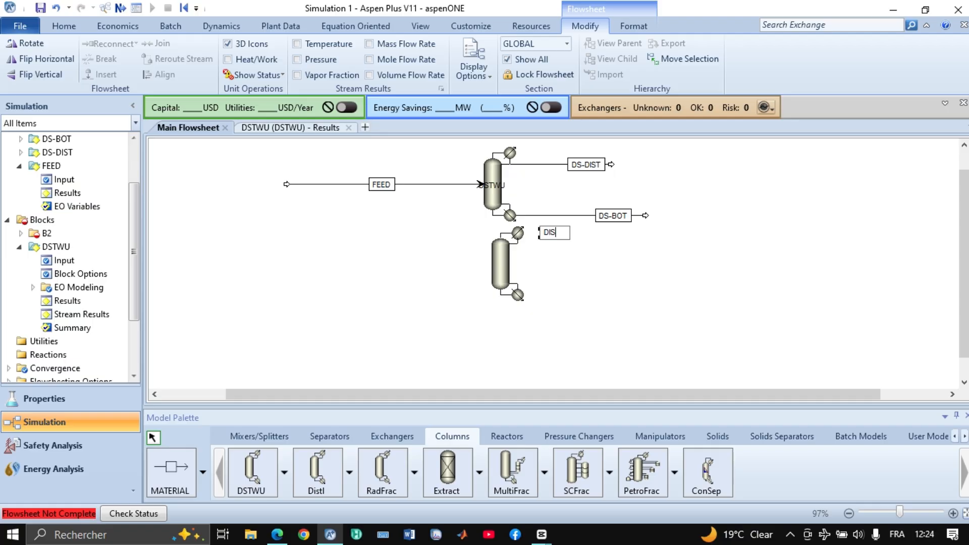
{"action": "left_click", "coordinate": [590, 269]}
{"action": "left_click_drag", "start_coordinate": [545, 232], "coordinate": [510, 256]}
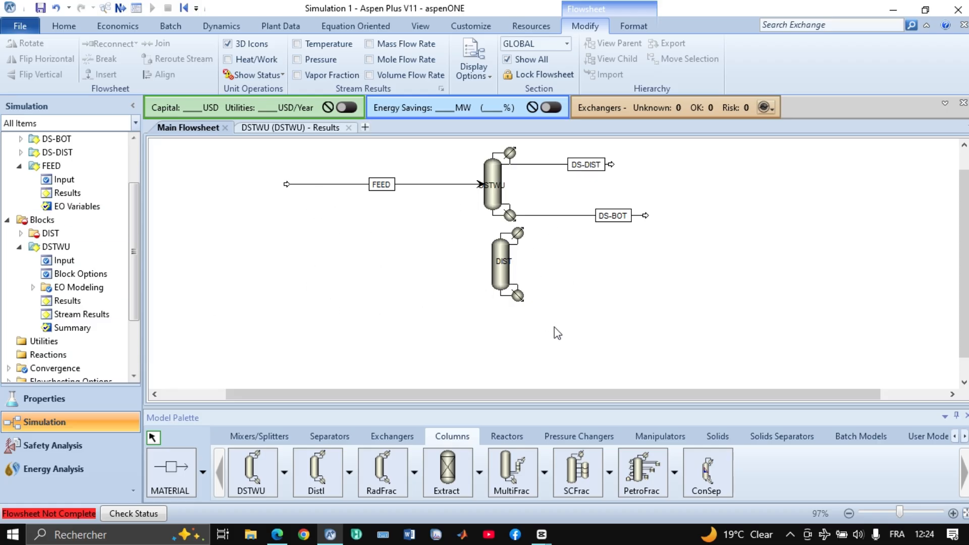
Step: Place a Dupl manipulator block on the flowsheet upstream of the two columns, below the FEED stream
{"action": "left_click", "coordinate": [654, 437]}
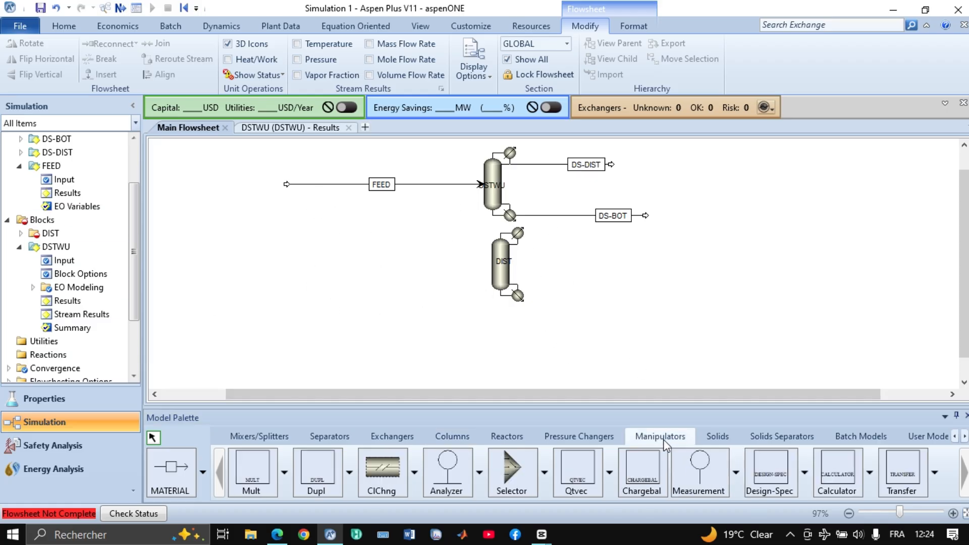
{"action": "left_click", "coordinate": [324, 475]}
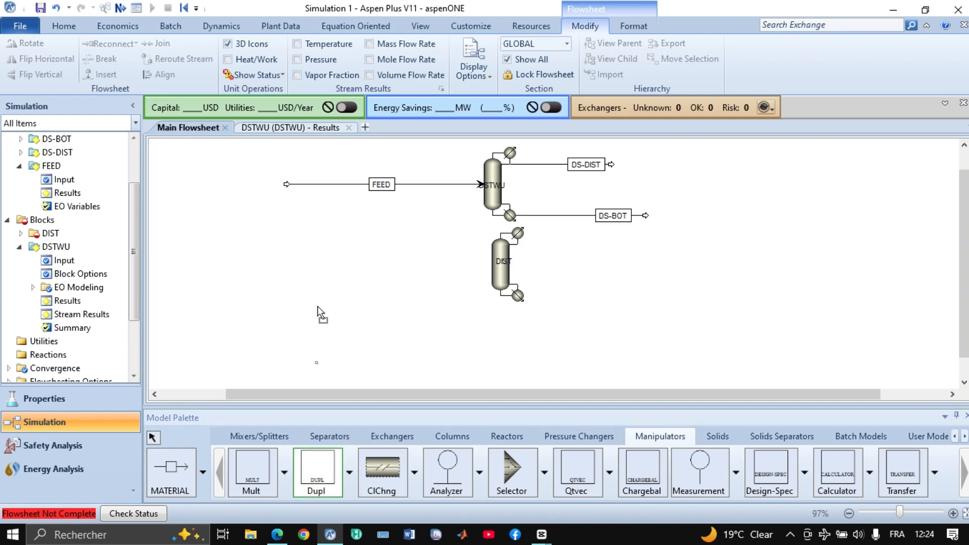
{"action": "left_click", "coordinate": [333, 233]}
Step: Reconnect the FEED stream's destination to the Dupl block and move its start so the stream runs straight into the block
{"action": "left_click", "coordinate": [437, 185]}
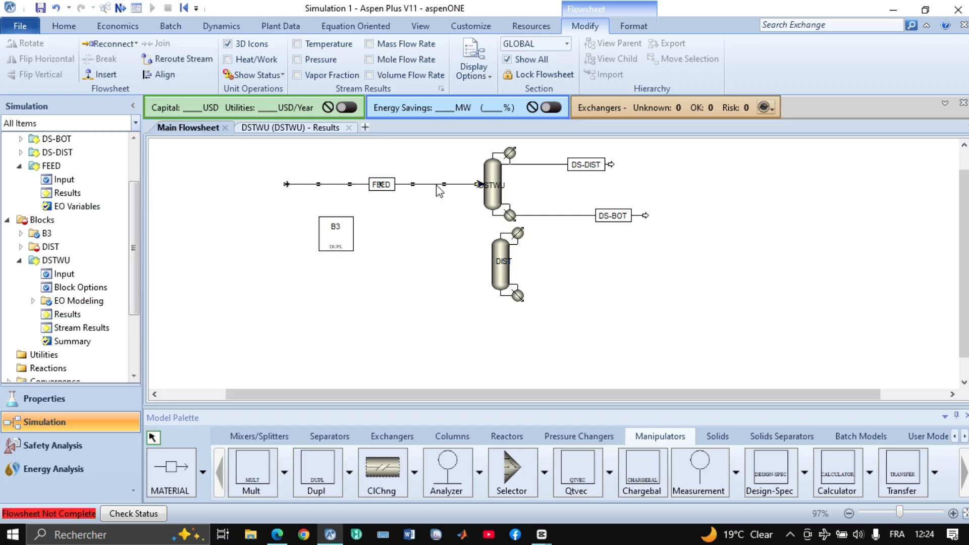
{"action": "left_click", "coordinate": [137, 43]}
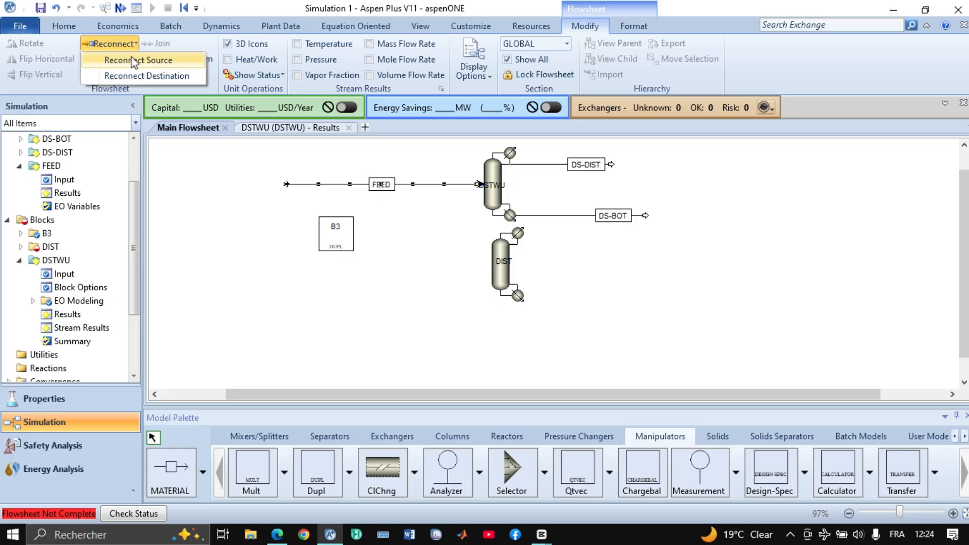
{"action": "left_click", "coordinate": [154, 74]}
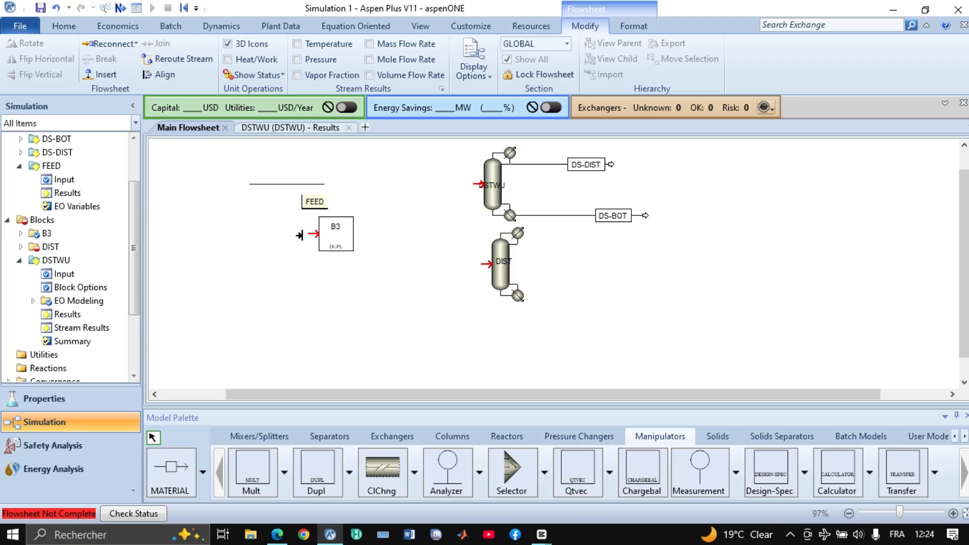
{"action": "left_click", "coordinate": [314, 233]}
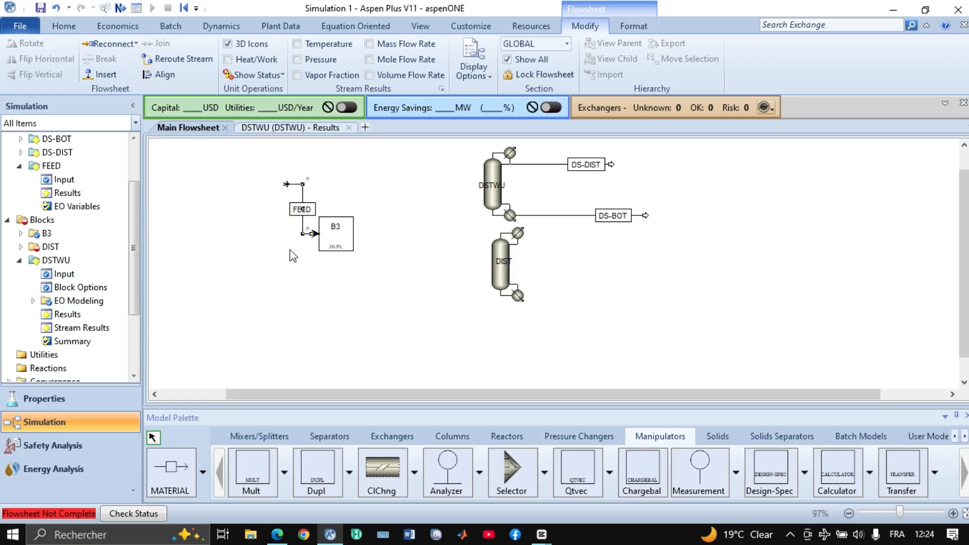
{"action": "left_click_drag", "start_coordinate": [287, 184], "coordinate": [245, 234]}
{"action": "left_click", "coordinate": [272, 278]}
{"action": "left_click", "coordinate": [294, 275]}
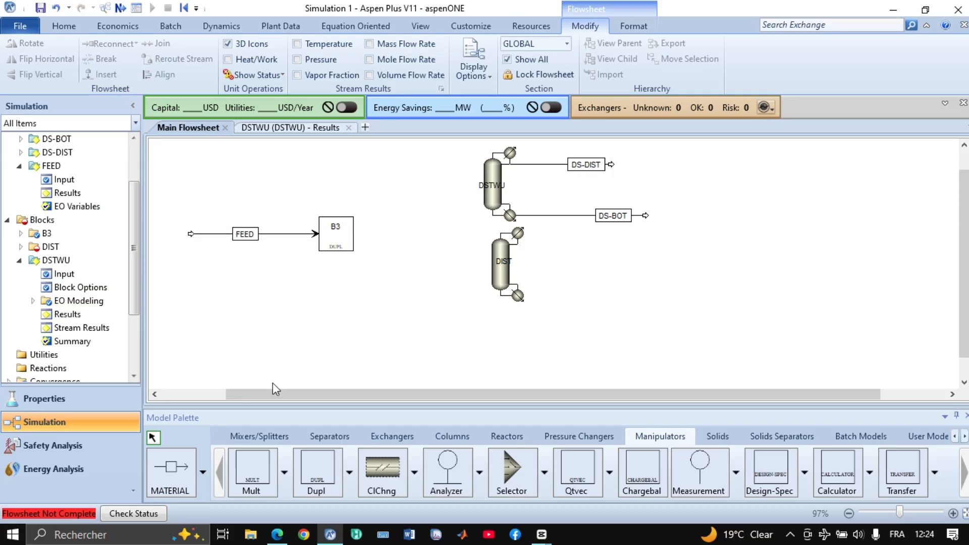
Step: Draw two material streams from the Dupl block, one to the DSTWU inlet and one to the DIST inlet
{"action": "left_click", "coordinate": [170, 470]}
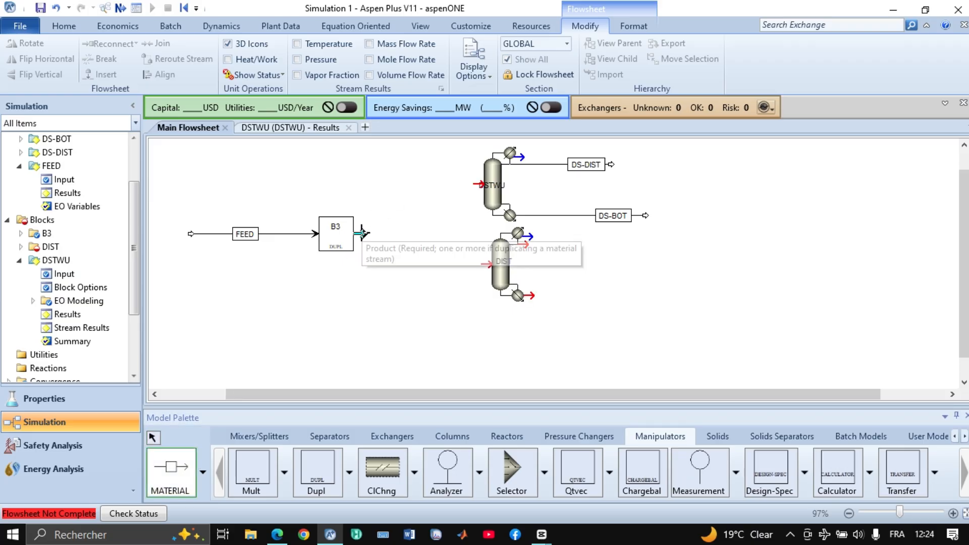
{"action": "left_click", "coordinate": [361, 233]}
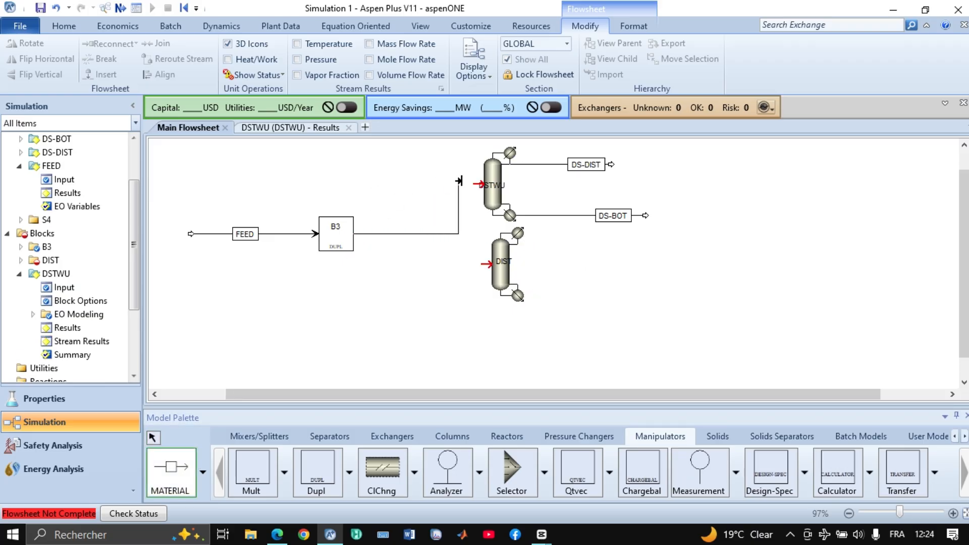
{"action": "left_click", "coordinate": [467, 182]}
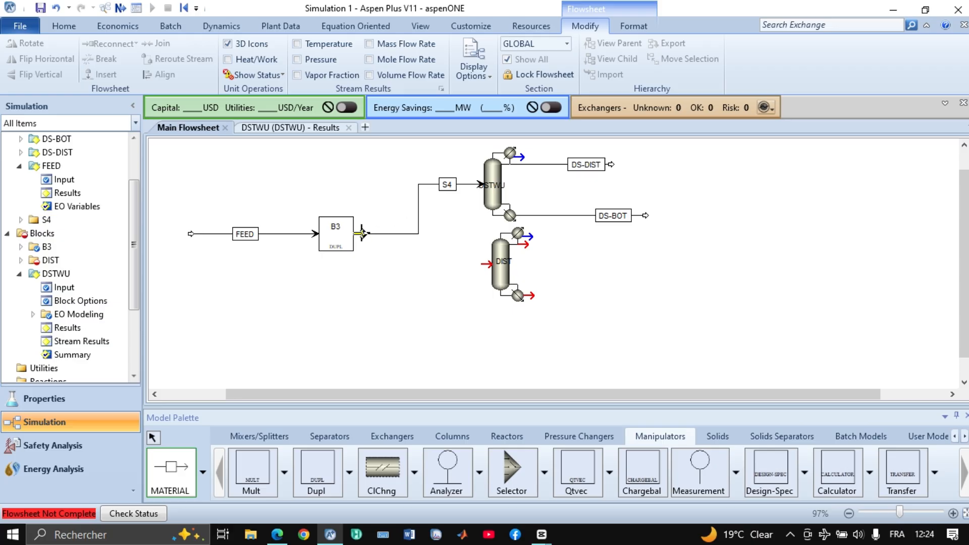
{"action": "left_click", "coordinate": [358, 235]}
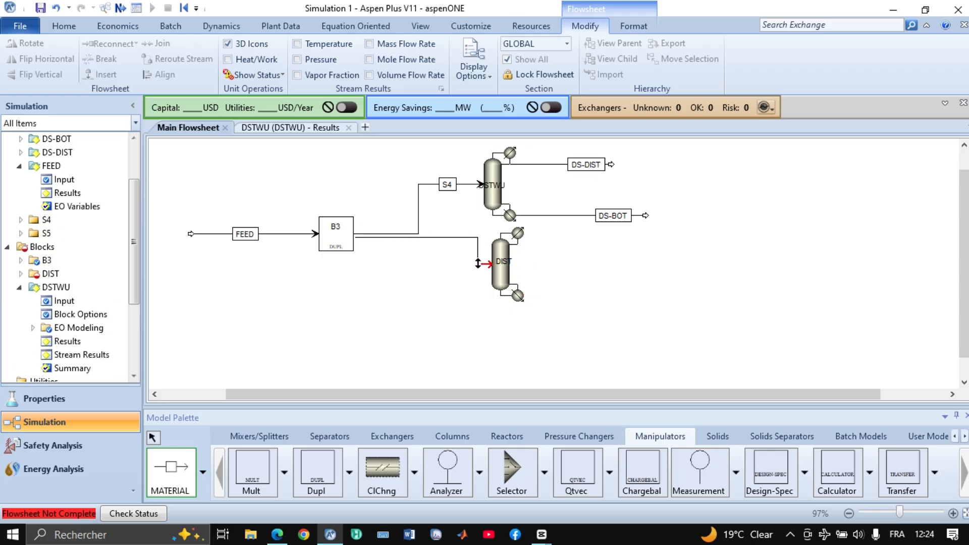
{"action": "left_click", "coordinate": [481, 263]}
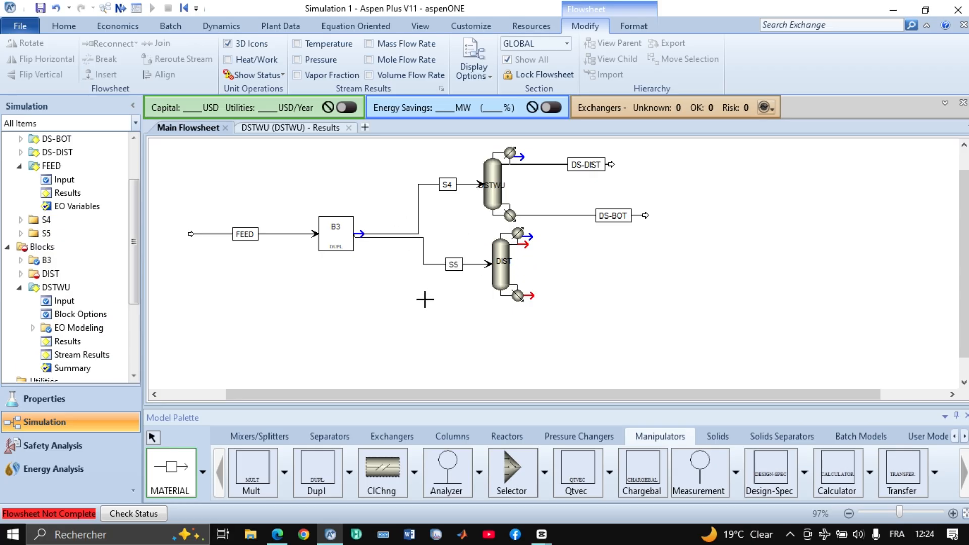
Step: Add material product streams to the distillate and bottoms outlets of the DIST column
{"action": "left_click", "coordinate": [528, 243]}
{"action": "left_click", "coordinate": [644, 249]}
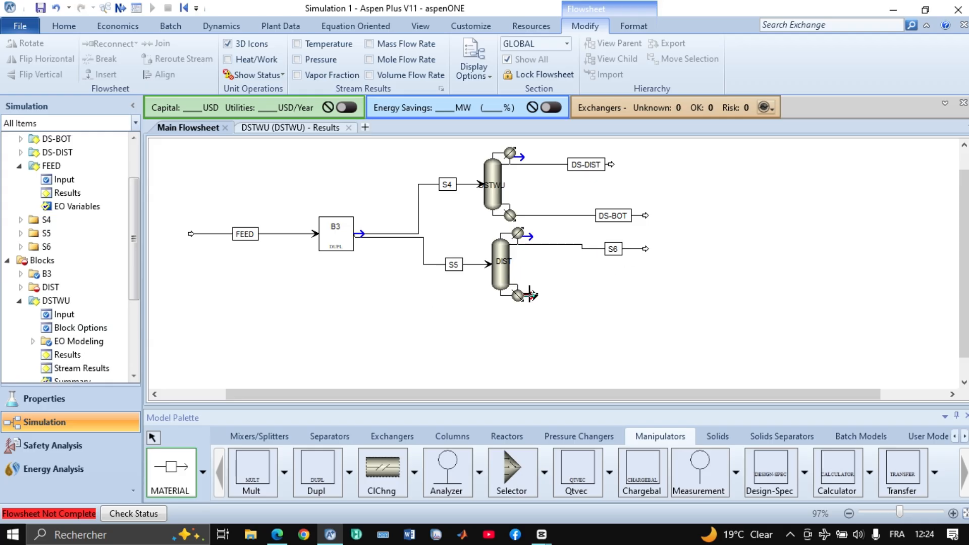
{"action": "left_click", "coordinate": [528, 296]}
{"action": "left_click", "coordinate": [649, 297]}
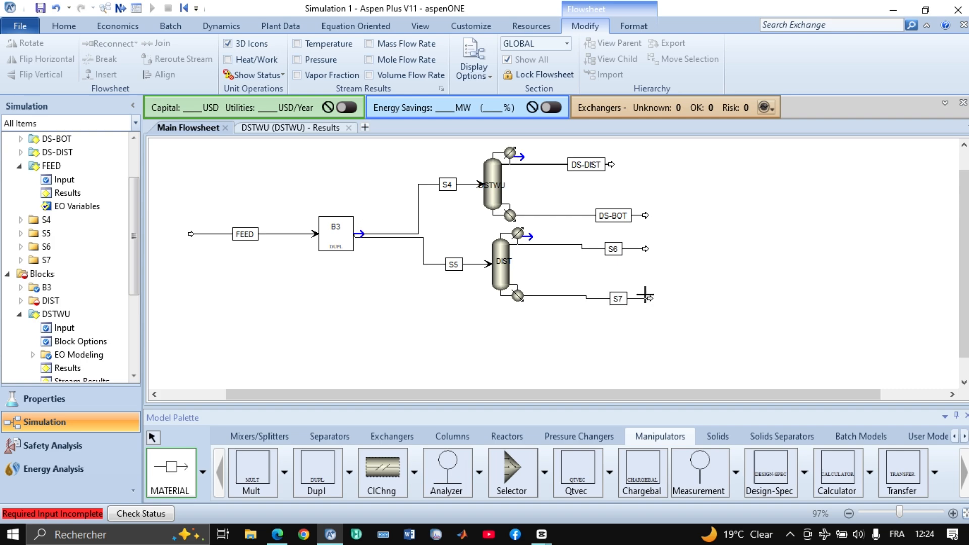
{"action": "right_click", "coordinate": [584, 284]}
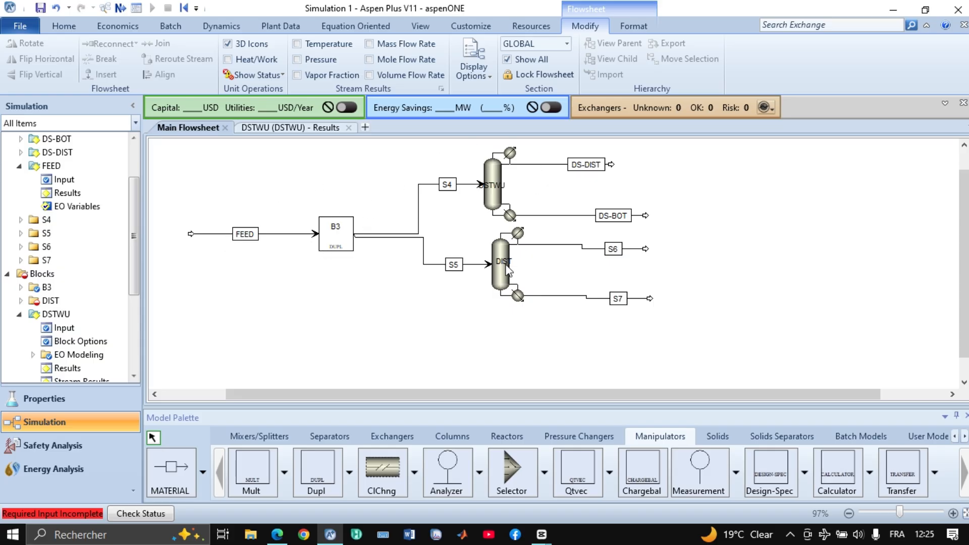
Step: Align the two product streams of the DIST column so they run straight from the distillate and bottoms outlets
{"action": "left_click", "coordinate": [601, 250]}
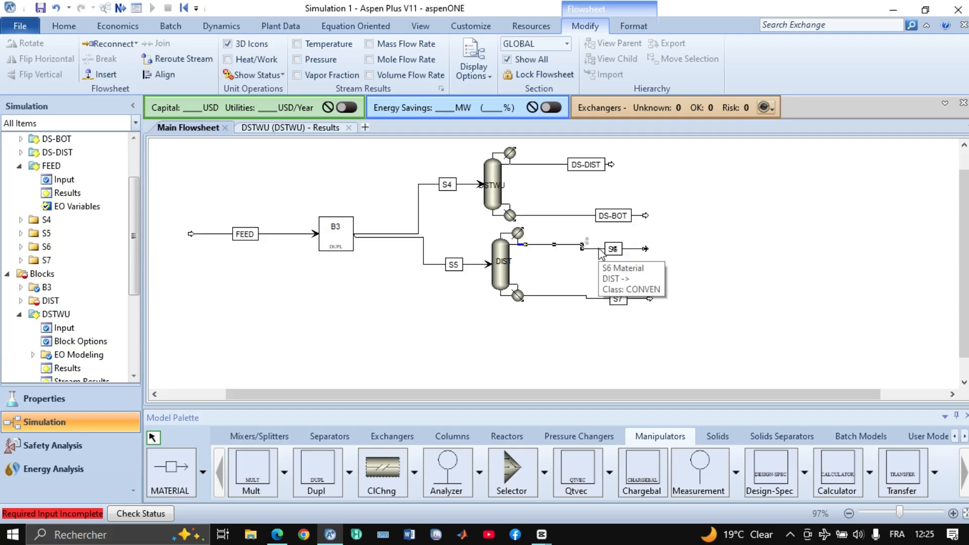
{"action": "key", "text": "ctrl+b"}
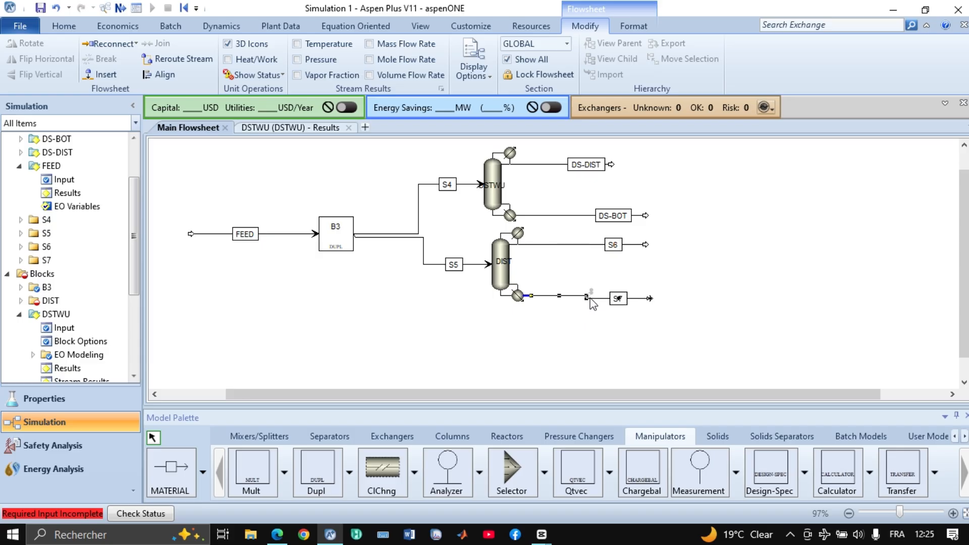
{"action": "key", "text": "ctrl+b"}
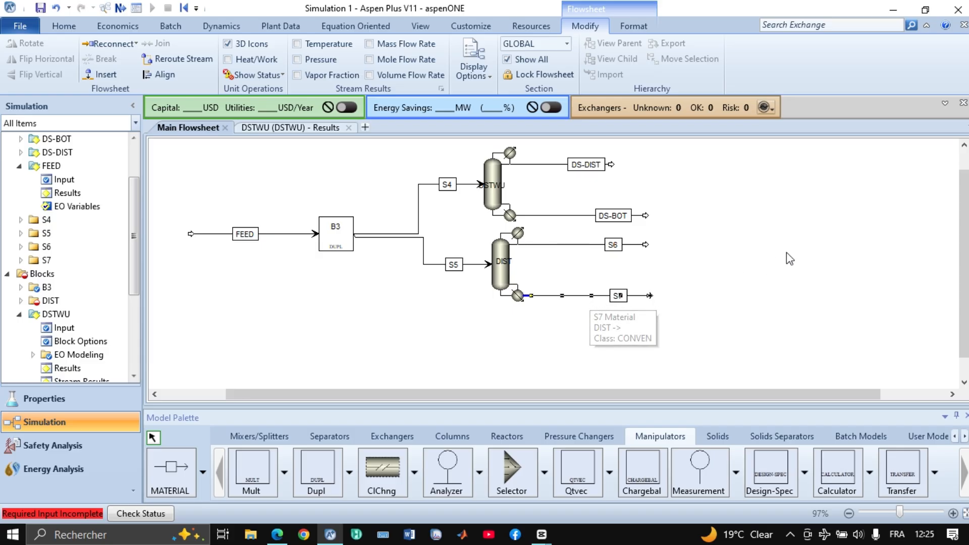
{"action": "left_click", "coordinate": [787, 252]}
Step: Rename the DIST column's distillate stream DL-DIST and its bottoms stream DL-BOT
{"action": "double_click", "coordinate": [613, 245]}
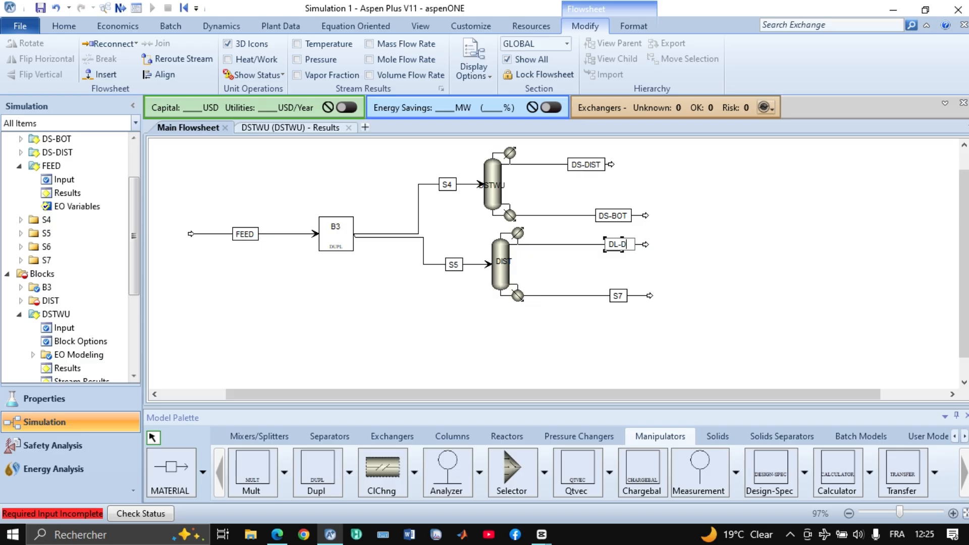
{"action": "type", "text": "DL-DIST"}
{"action": "left_click", "coordinate": [723, 270]}
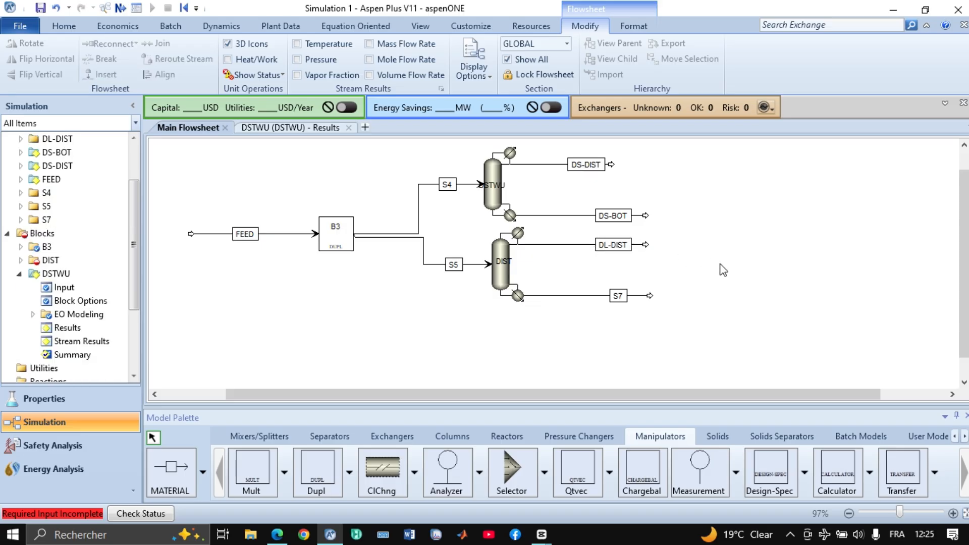
{"action": "left_click", "coordinate": [618, 296]}
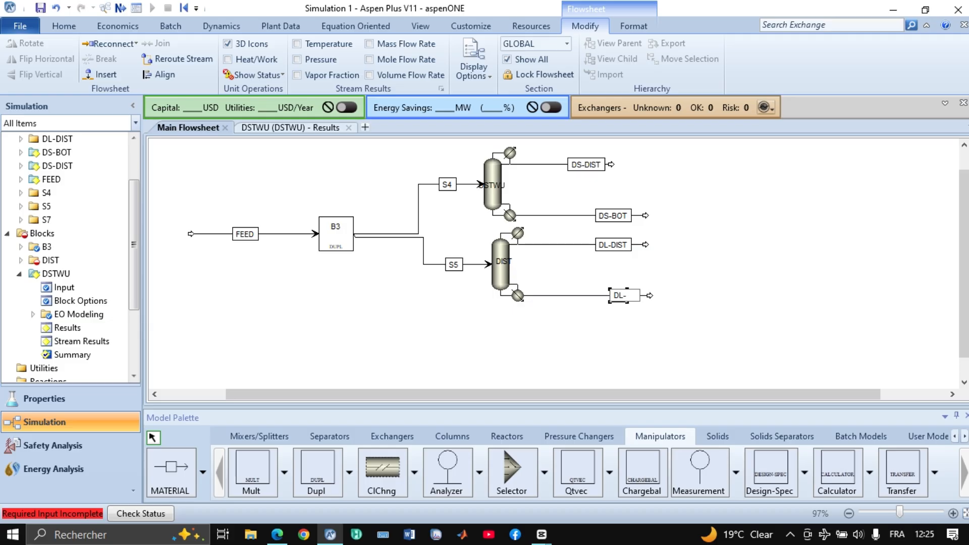
{"action": "type", "text": "DL-BOT"}
{"action": "left_click", "coordinate": [702, 284]}
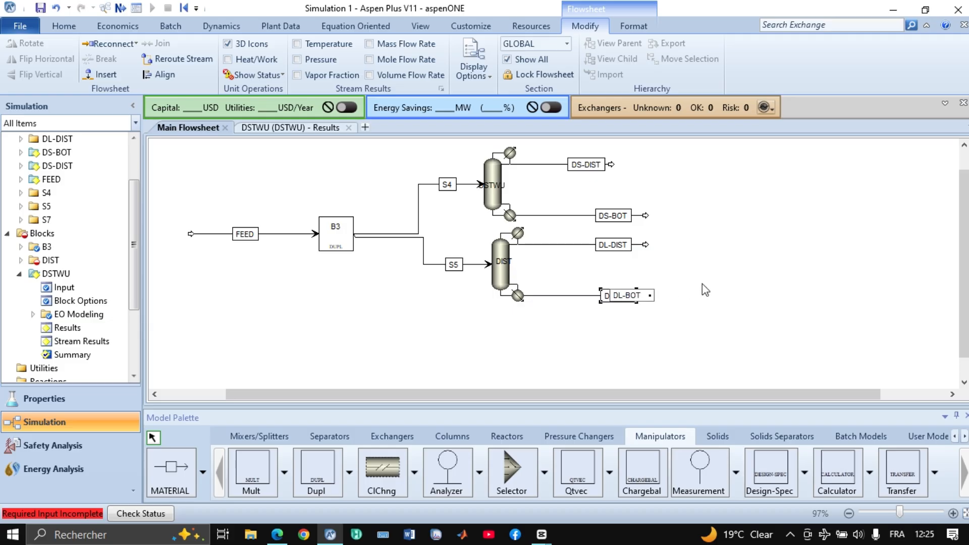
Step: Move the DL-BOT and DL-DIST labels along their streams, closer to the DIST column
{"action": "left_click_drag", "start_coordinate": [632, 298], "coordinate": [613, 298]}
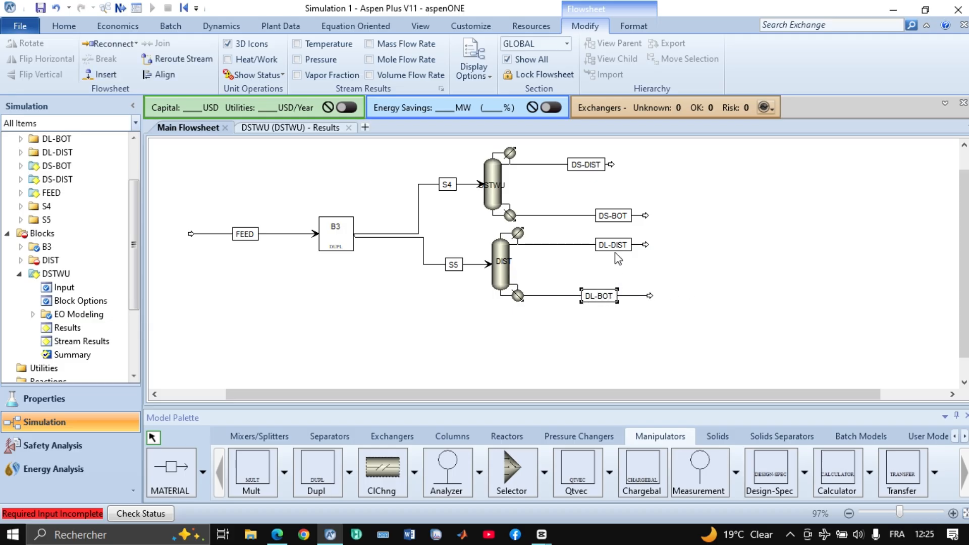
{"action": "left_click_drag", "start_coordinate": [585, 248], "coordinate": [554, 248]}
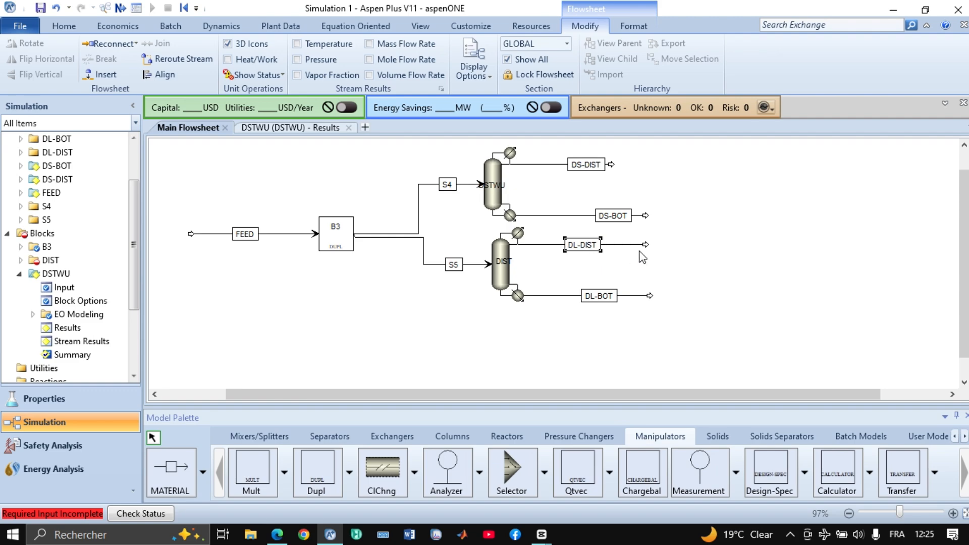
{"action": "left_click", "coordinate": [681, 255]}
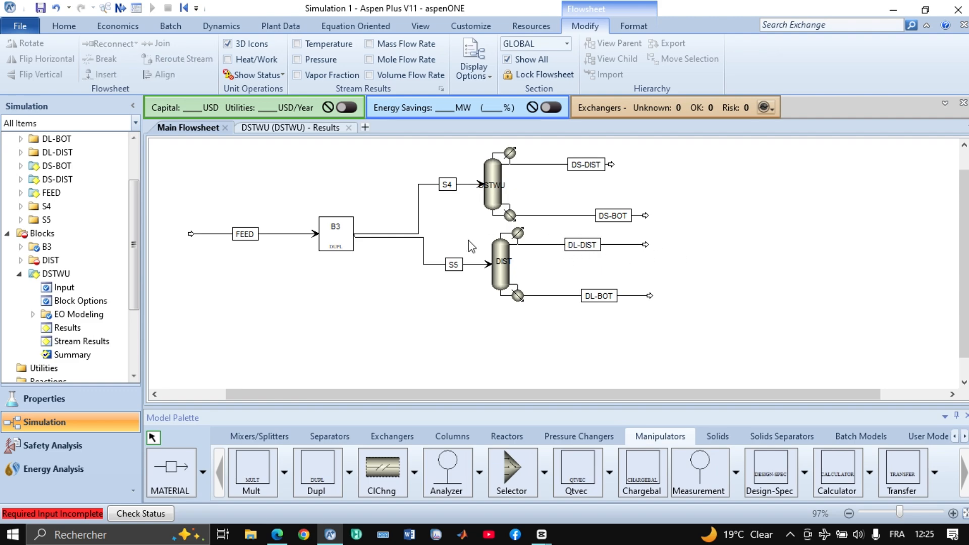
Step: Open the input specifications of the DIST column and close the empty page opened by mistake
{"action": "left_click", "coordinate": [502, 273]}
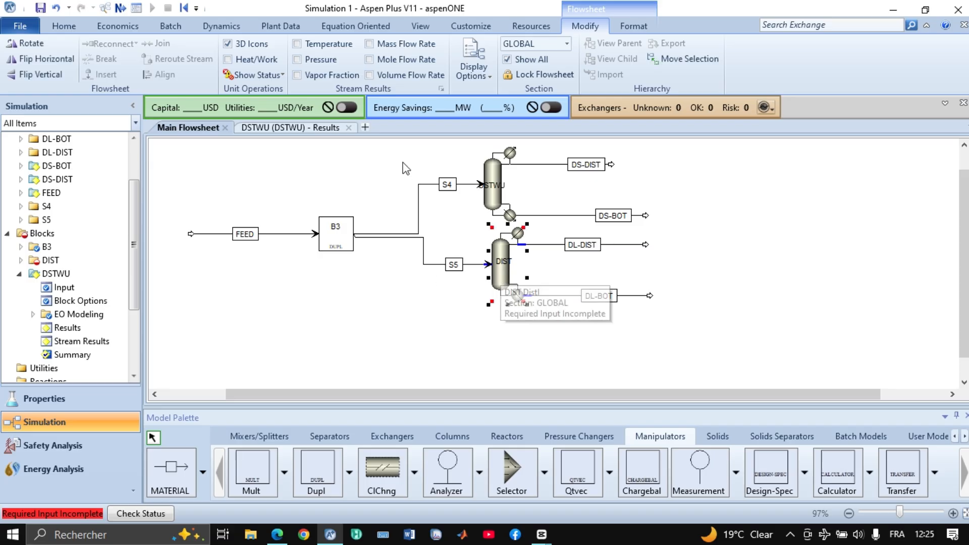
{"action": "left_click", "coordinate": [365, 128]}
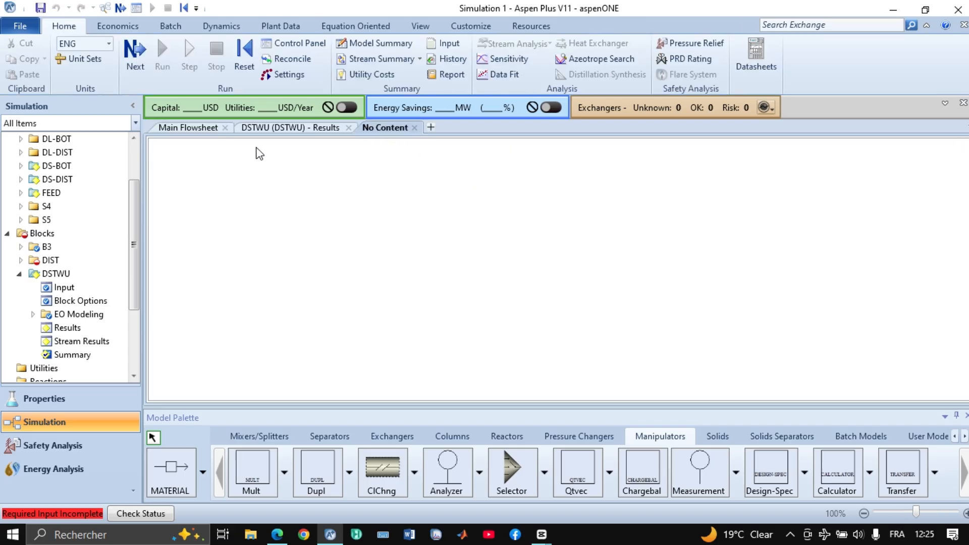
{"action": "left_click", "coordinate": [186, 127]}
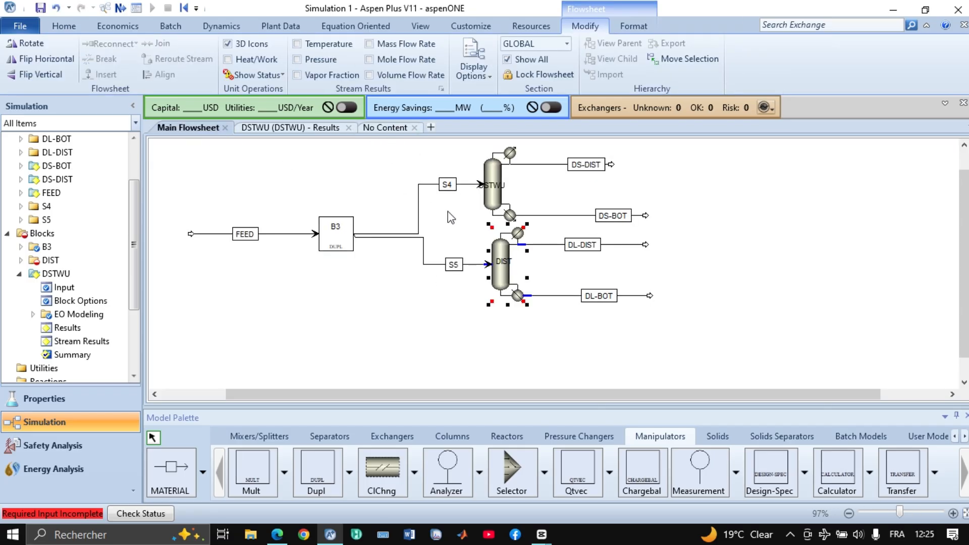
{"action": "double_click", "coordinate": [503, 269]}
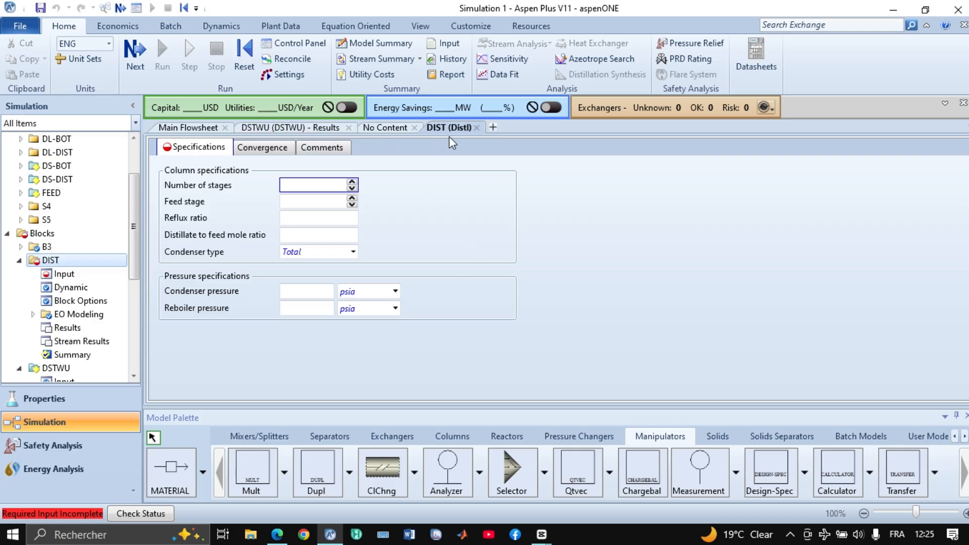
{"action": "left_click", "coordinate": [415, 128]}
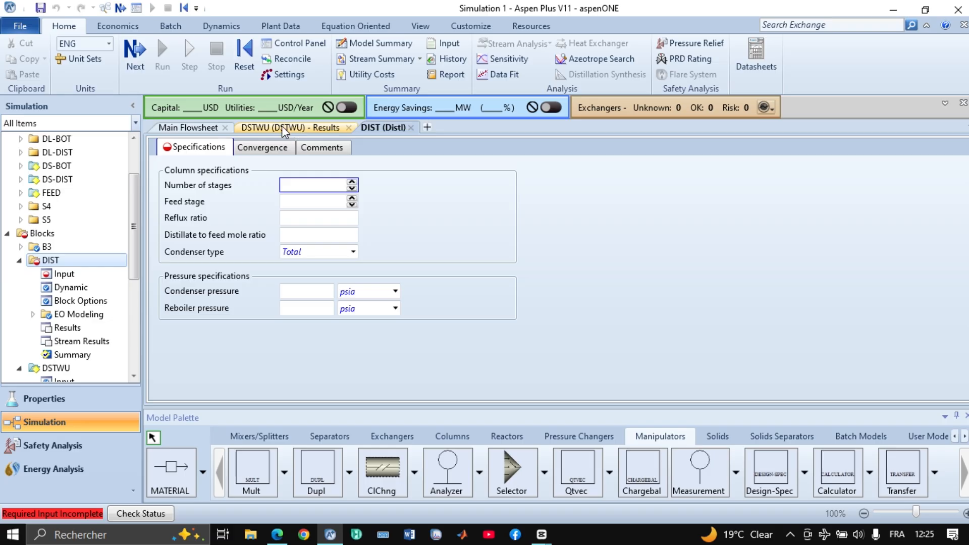
Step: Check the actual stage count in the DSTWU results and set the DIST column's number of stages to 10
{"action": "scroll", "coordinate": [85, 256], "scroll_direction": "up", "scroll_amount": 2}
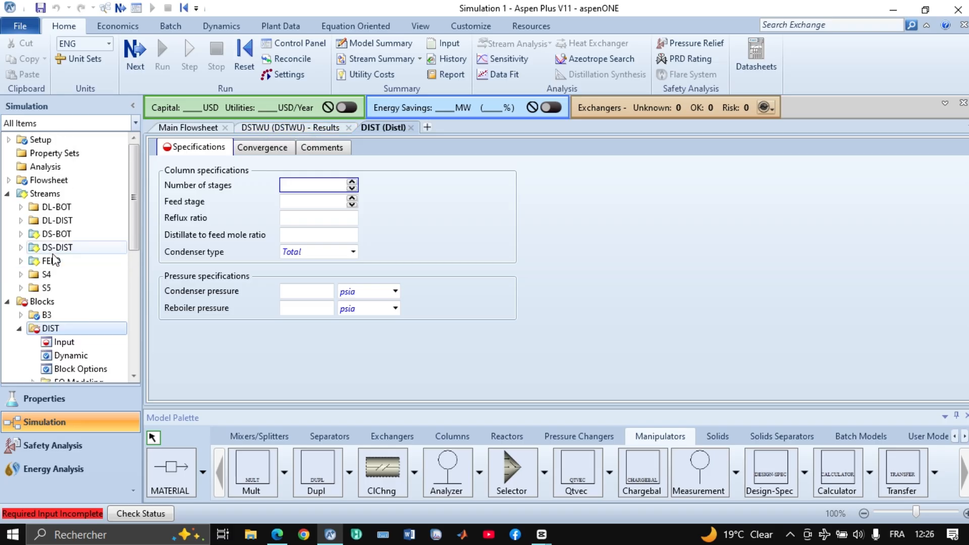
{"action": "scroll", "coordinate": [86, 263], "scroll_direction": "down", "scroll_amount": 6}
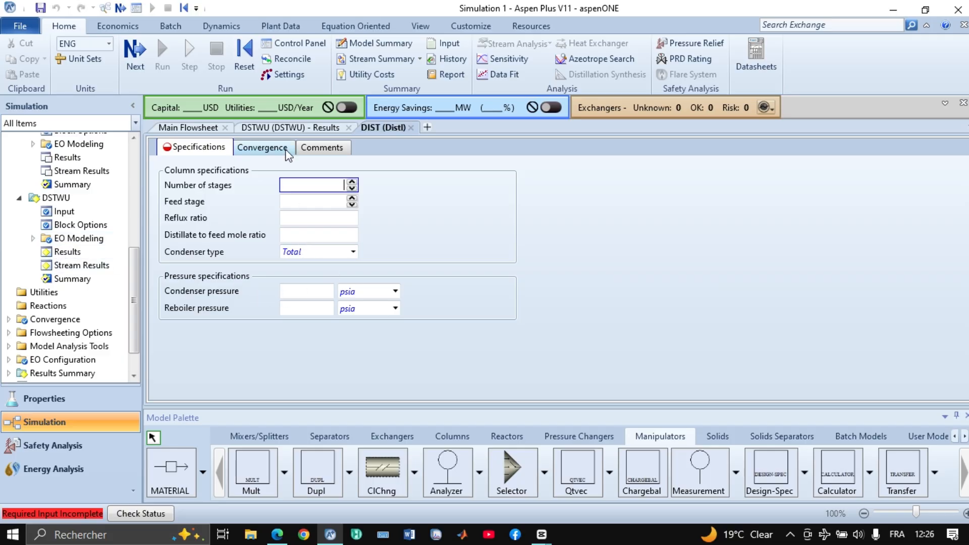
{"action": "left_click", "coordinate": [299, 127]}
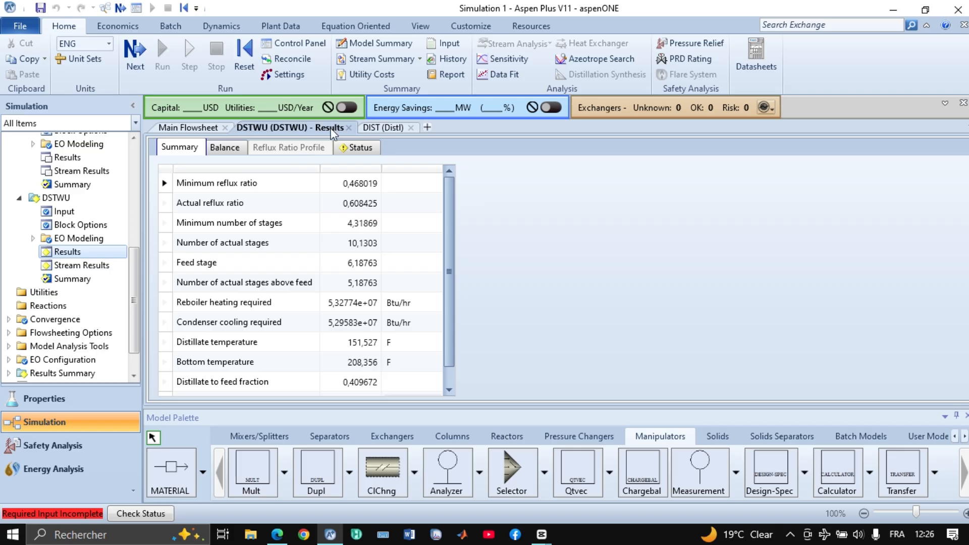
{"action": "left_click", "coordinate": [385, 127]}
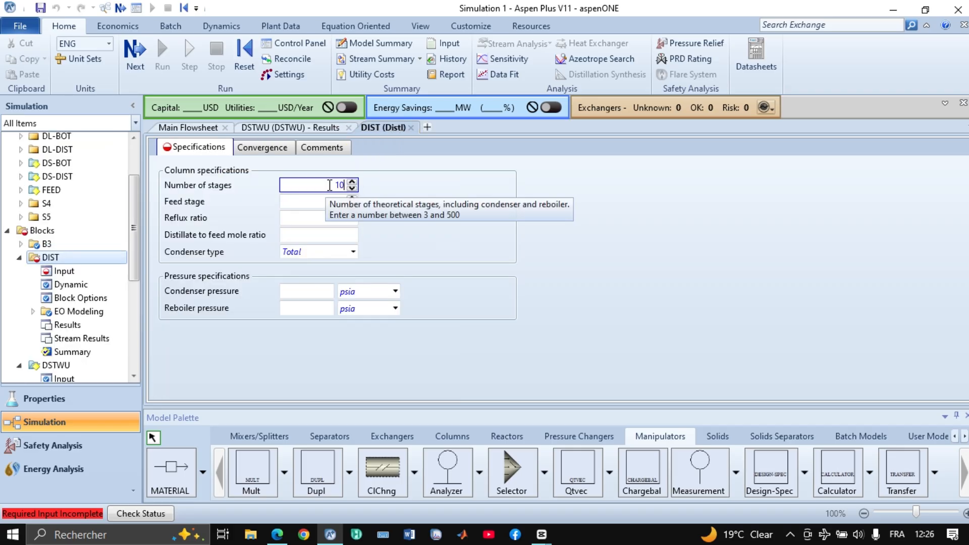
{"action": "left_click", "coordinate": [576, 231]}
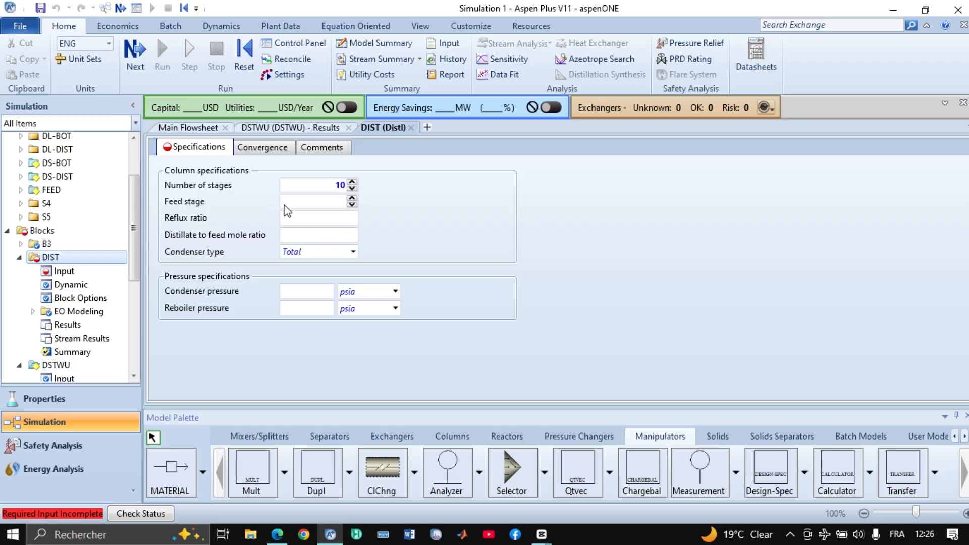
Step: Check the feed stage in the DSTWU results and set the DIST column's feed stage to 6
{"action": "left_click", "coordinate": [294, 130]}
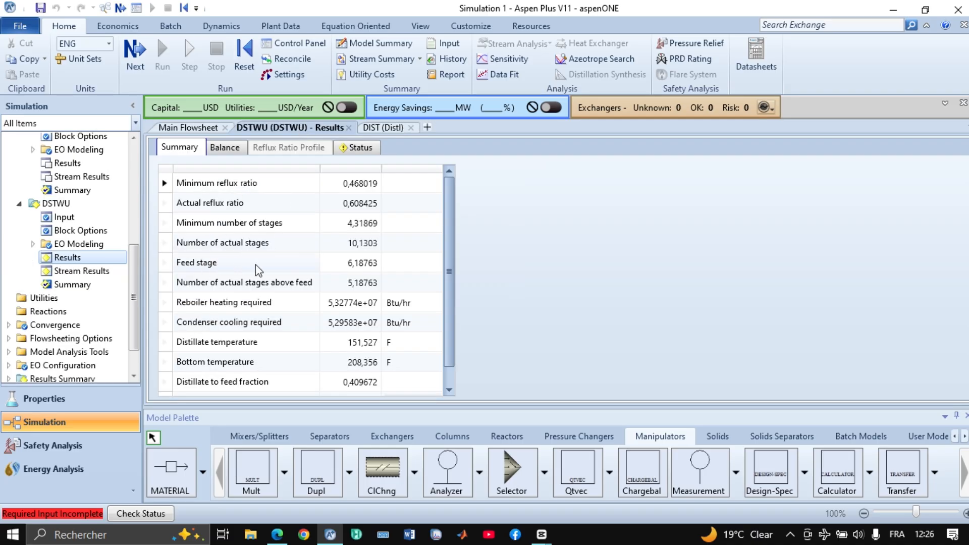
{"action": "left_click", "coordinate": [383, 128]}
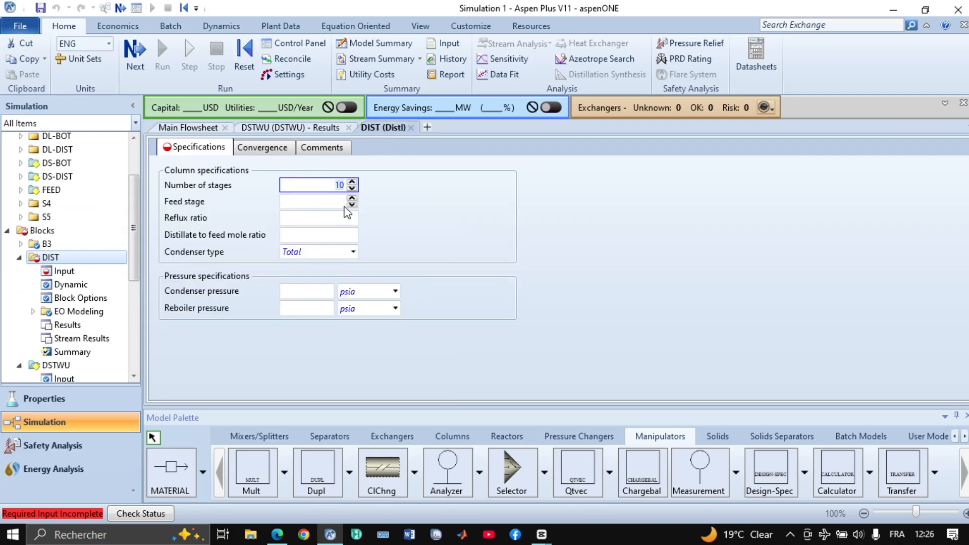
{"action": "left_click", "coordinate": [329, 201]}
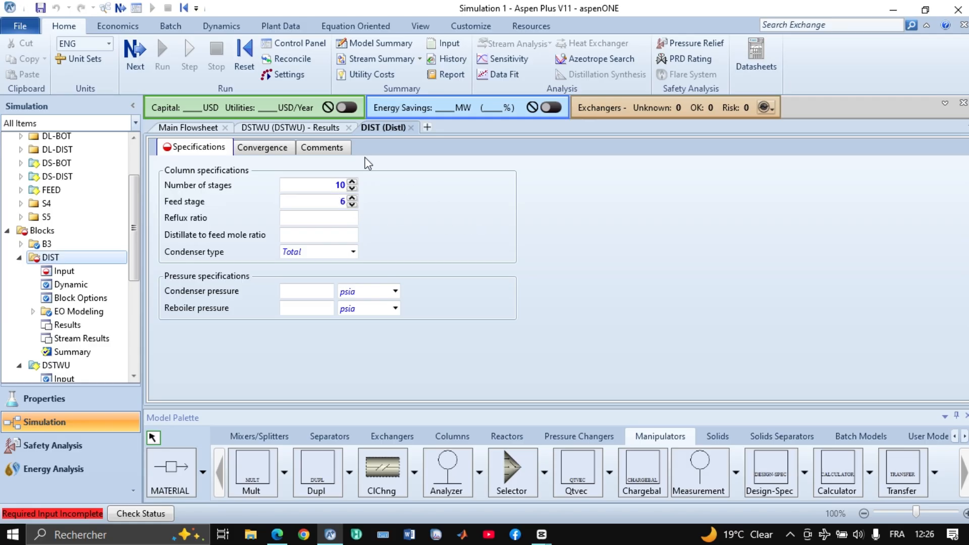
Step: Look up the actual reflux ratio in the DSTWU results and set the DIST column's reflux ratio to 0,6
{"action": "left_click", "coordinate": [281, 129]}
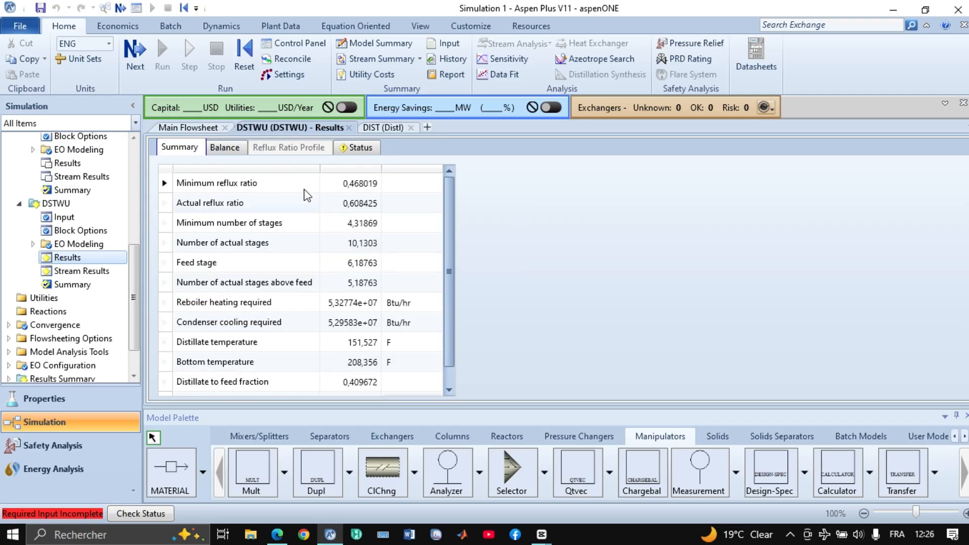
{"action": "left_click", "coordinate": [374, 130]}
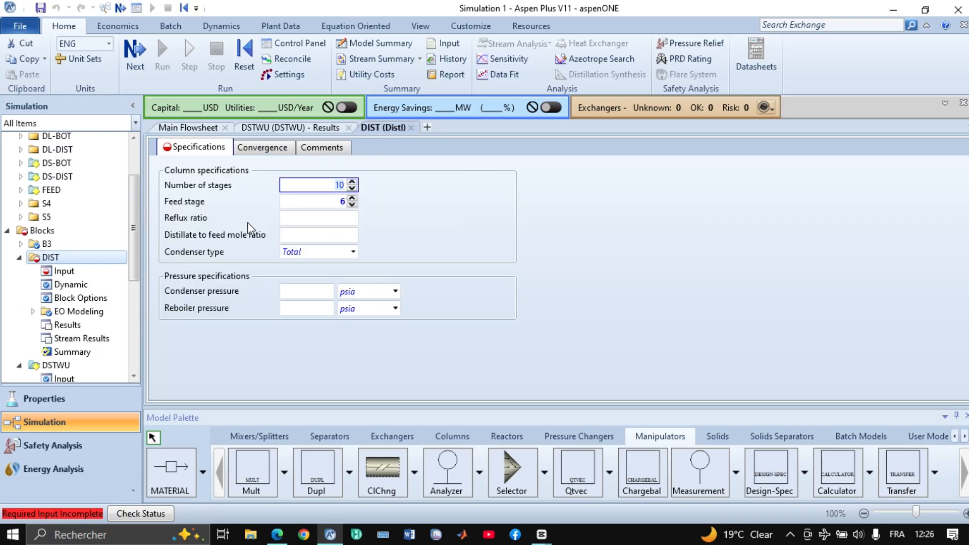
{"action": "left_click", "coordinate": [297, 128]}
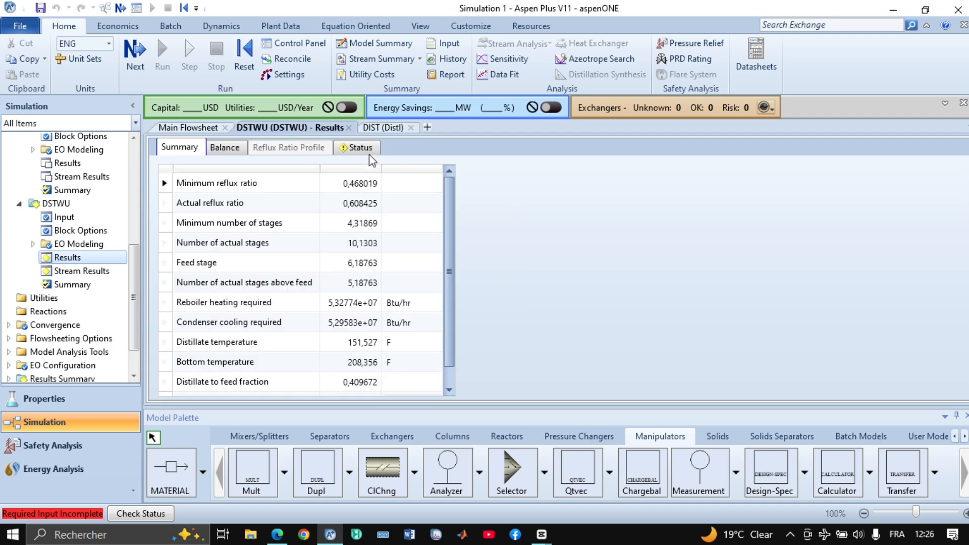
{"action": "left_click", "coordinate": [386, 129]}
{"action": "left_click", "coordinate": [340, 218]}
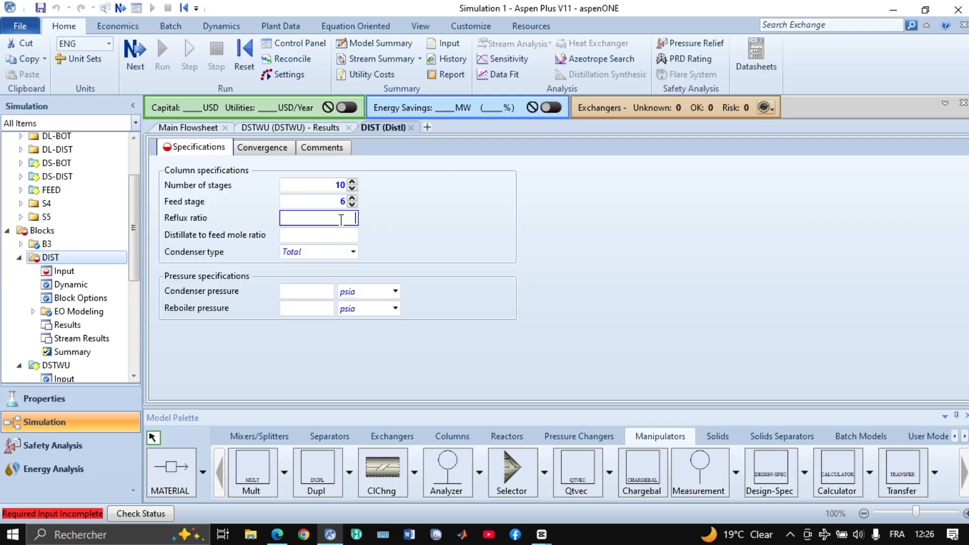
{"action": "left_click", "coordinate": [289, 129]}
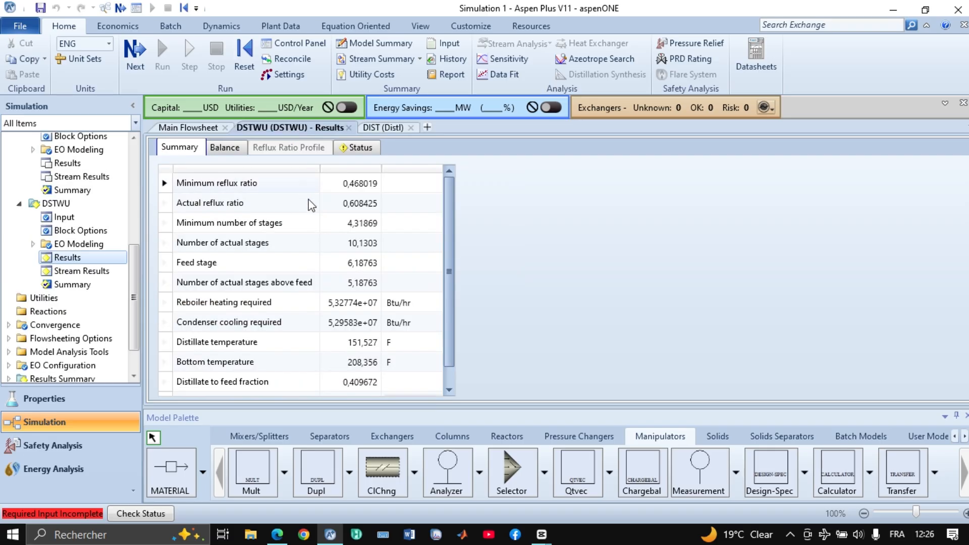
{"action": "left_click", "coordinate": [340, 205]}
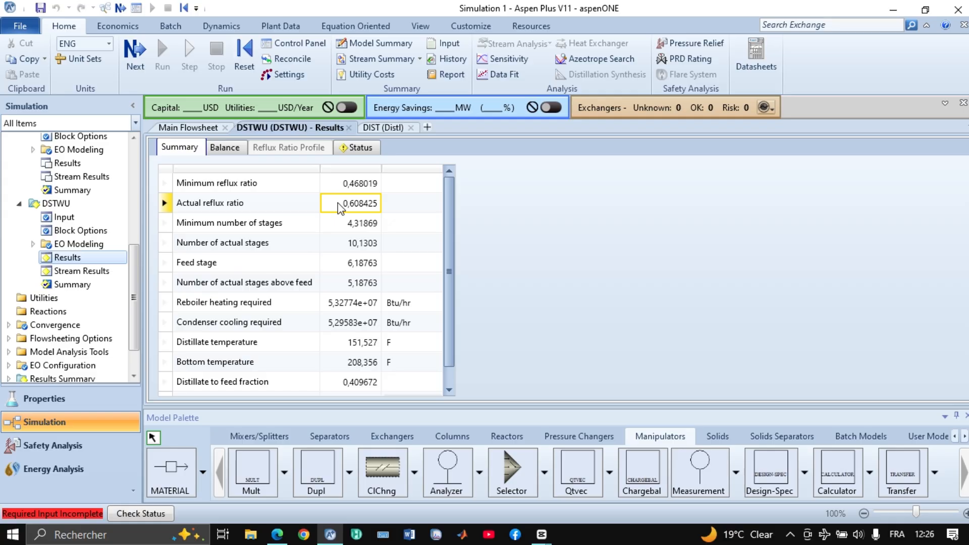
{"action": "double_click", "coordinate": [347, 200]}
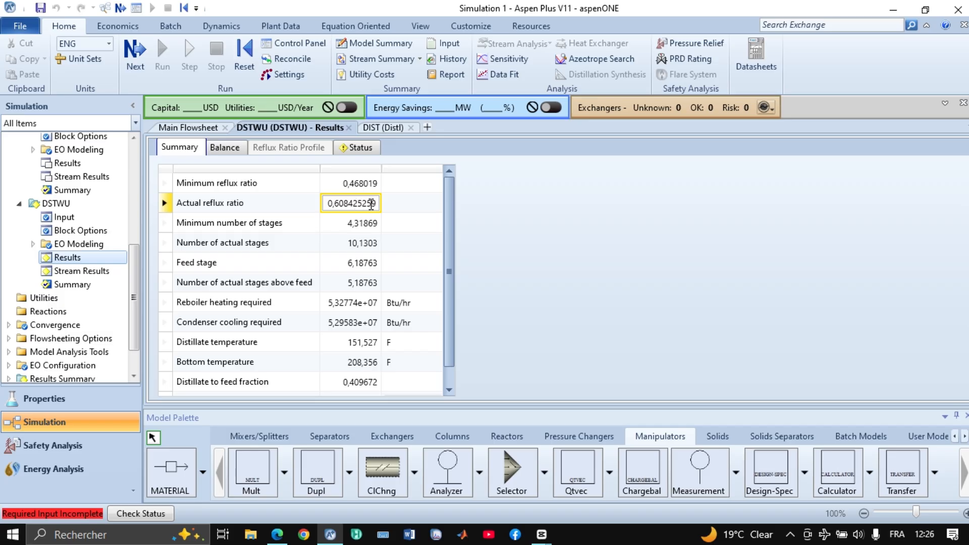
{"action": "left_click", "coordinate": [383, 127]}
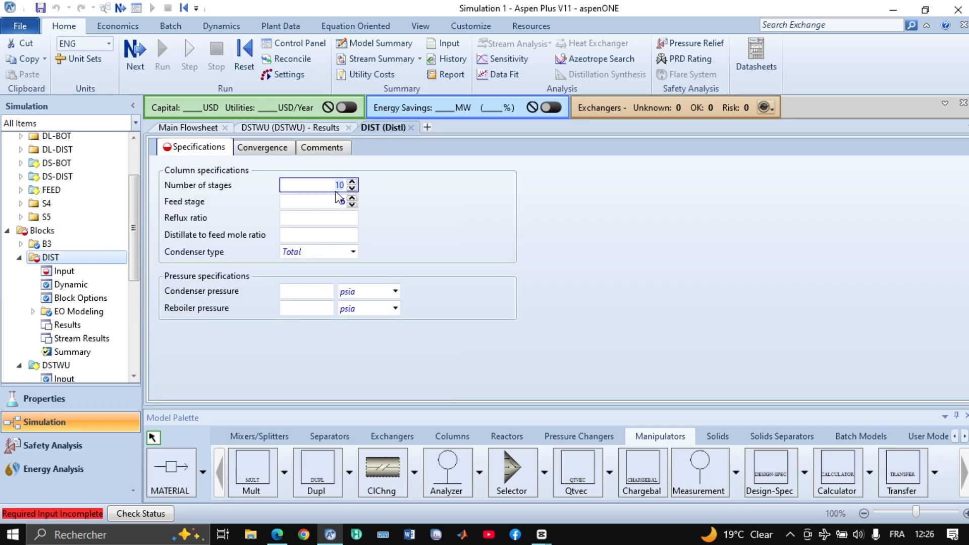
{"action": "left_click", "coordinate": [331, 216]}
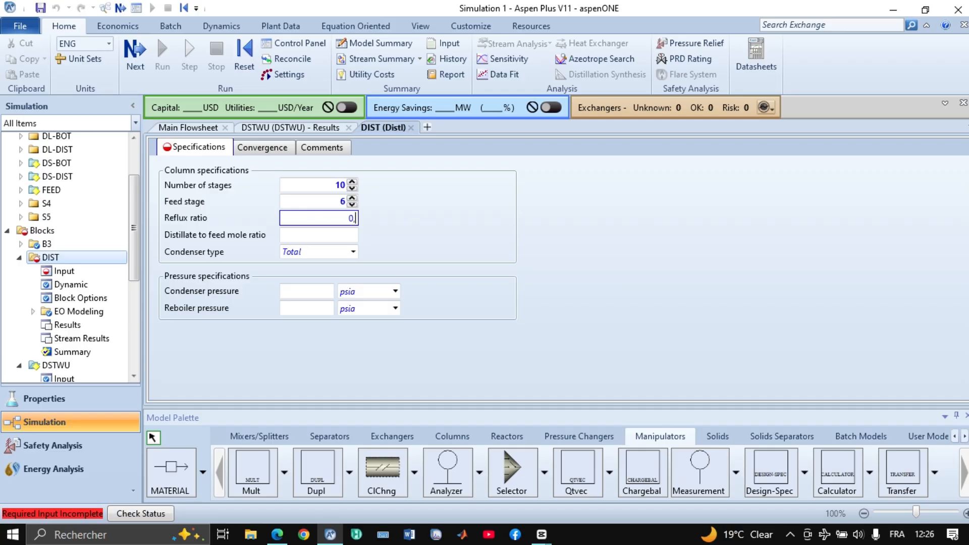
{"action": "type", "text": "0,6"}
{"action": "key", "text": "Return"}
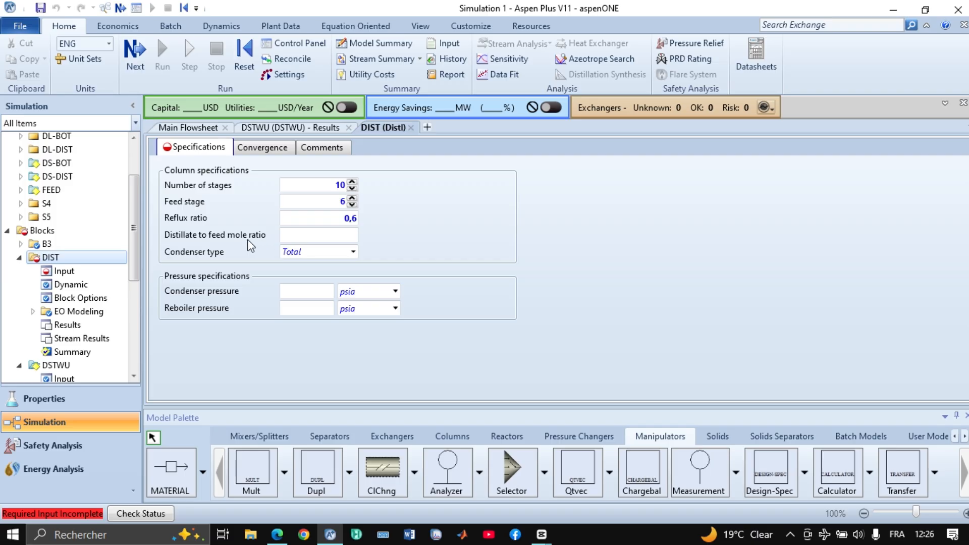
Step: Copy the distillate to feed fraction from the DSTWU results into the DIST column's distillate to feed mole ratio, 0,409672
{"action": "left_click", "coordinate": [290, 128]}
{"action": "scroll", "coordinate": [282, 227], "scroll_direction": "down", "scroll_amount": 1}
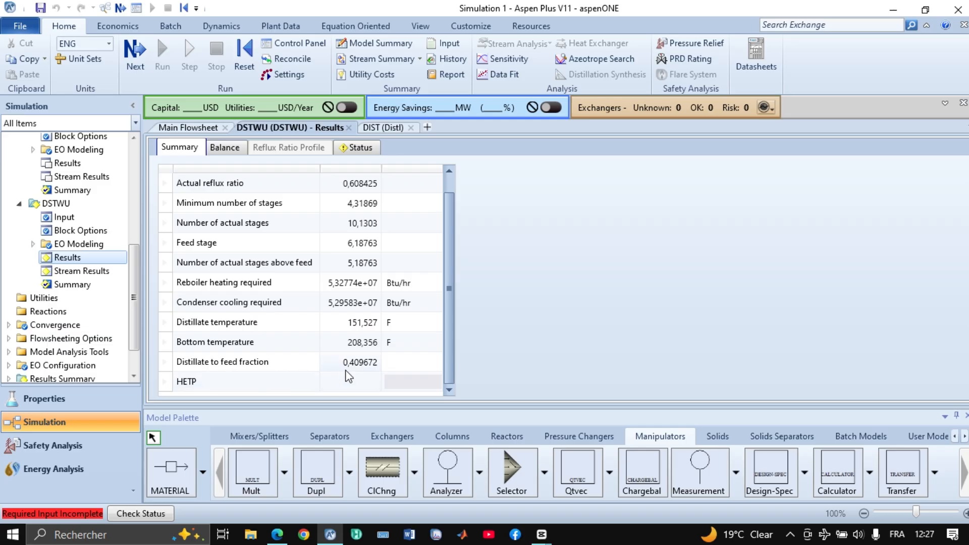
{"action": "left_click", "coordinate": [348, 362]}
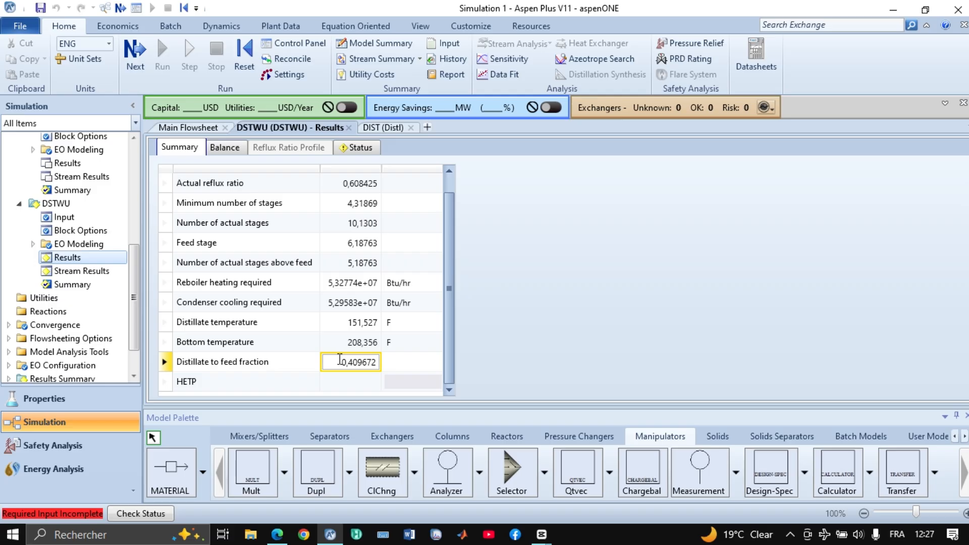
{"action": "left_click_drag", "start_coordinate": [344, 361], "coordinate": [407, 369]}
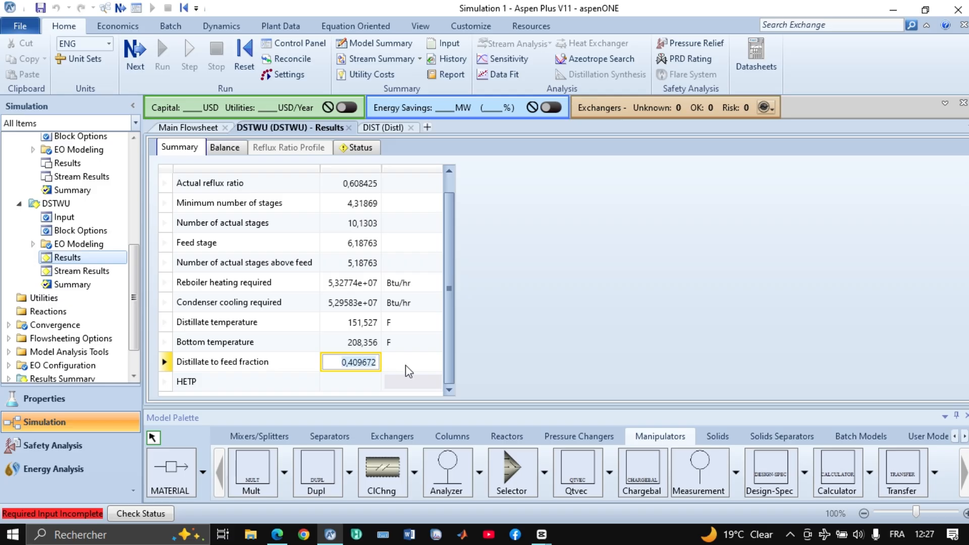
{"action": "right_click", "coordinate": [360, 369]}
{"action": "left_click", "coordinate": [393, 411]}
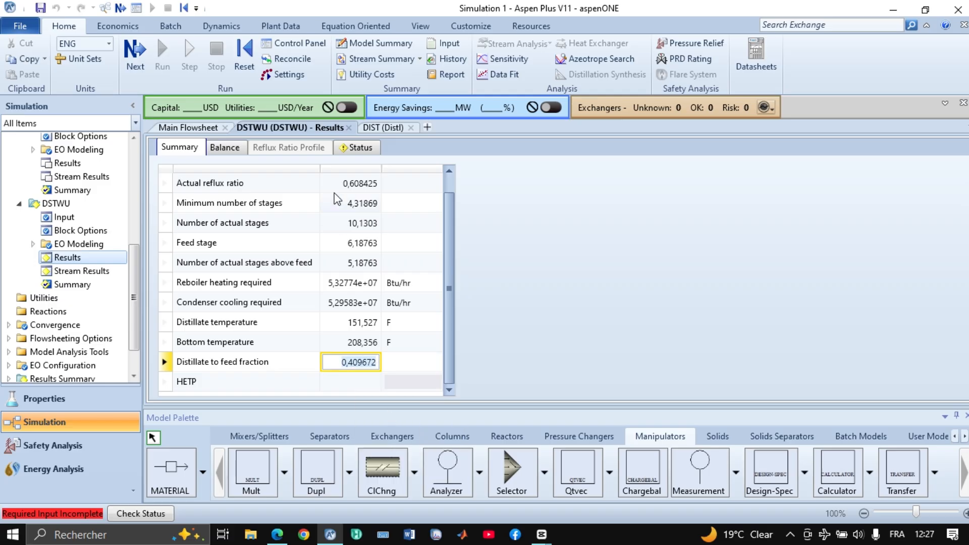
{"action": "left_click", "coordinate": [376, 128]}
{"action": "left_click", "coordinate": [332, 235]}
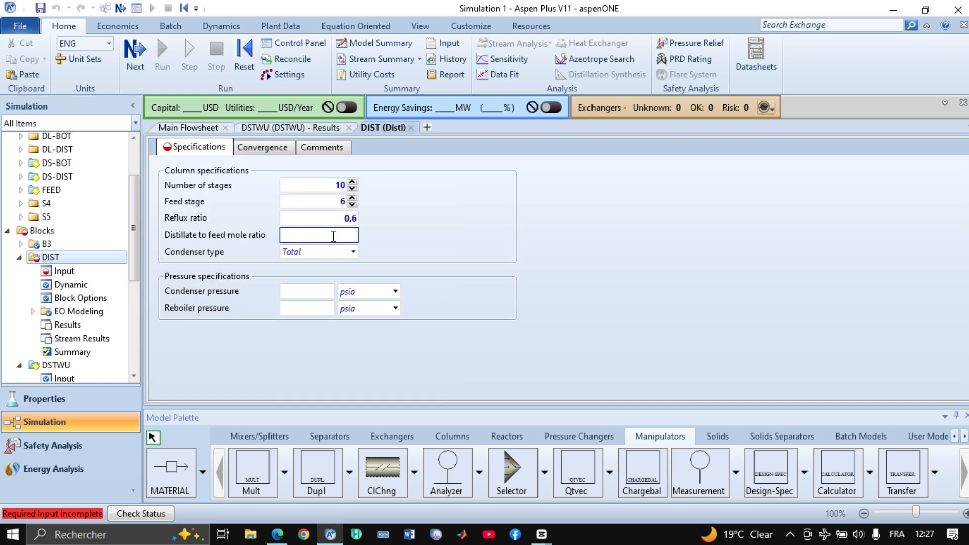
{"action": "key", "text": "ctrl+v"}
{"action": "left_click", "coordinate": [469, 237]}
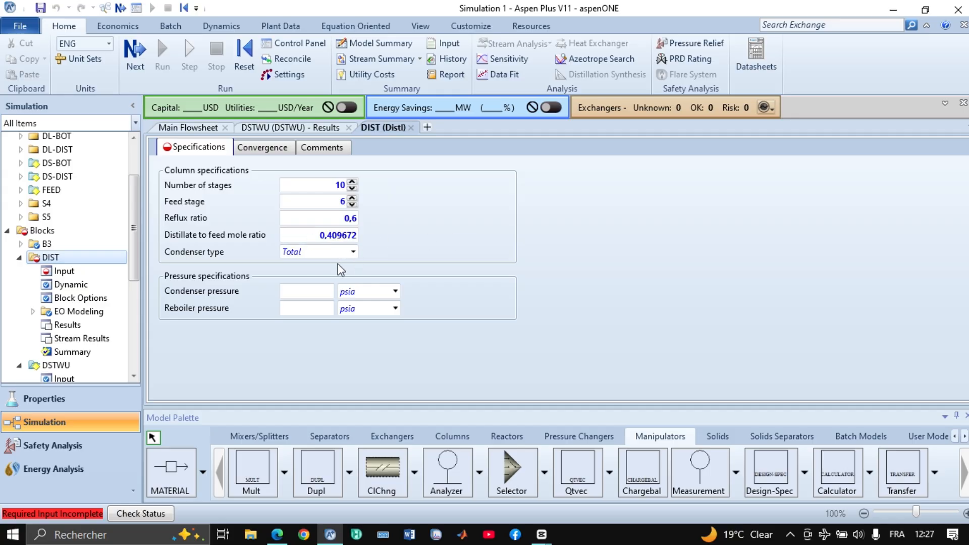
Step: Set both the condenser pressure and the reboiler pressure of the DIST column to 1 atm
{"action": "left_click", "coordinate": [319, 291]}
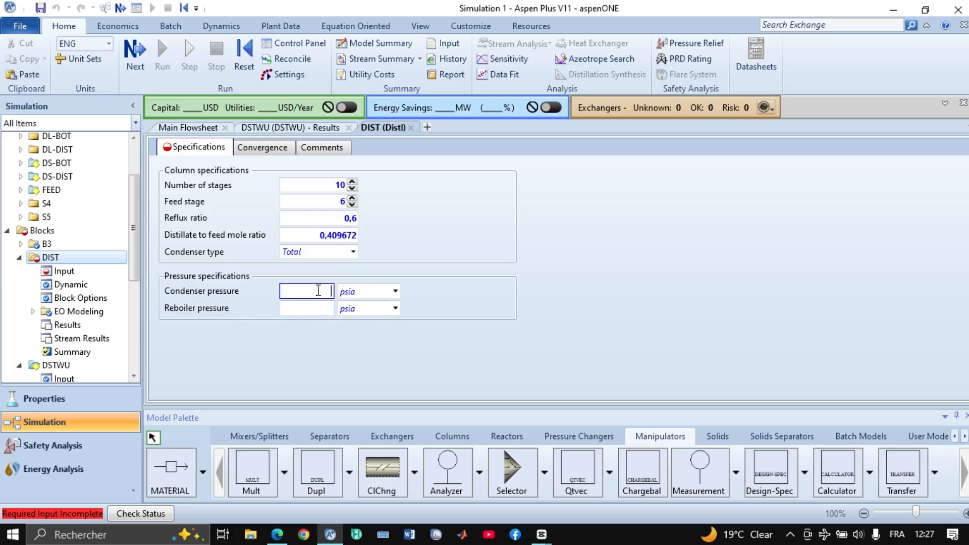
{"action": "type", "text": "1"}
{"action": "left_click", "coordinate": [323, 307]}
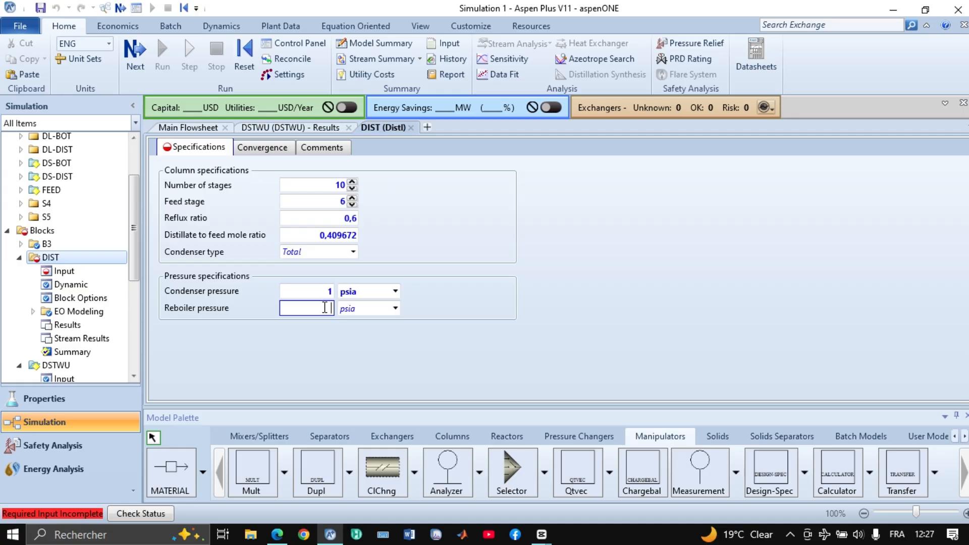
{"action": "left_click", "coordinate": [395, 309]}
{"action": "scroll", "coordinate": [391, 321], "scroll_direction": "up", "scroll_amount": 10}
{"action": "left_click", "coordinate": [391, 321]}
{"action": "left_click", "coordinate": [396, 291]}
{"action": "scroll", "coordinate": [384, 326], "scroll_direction": "up", "scroll_amount": 10}
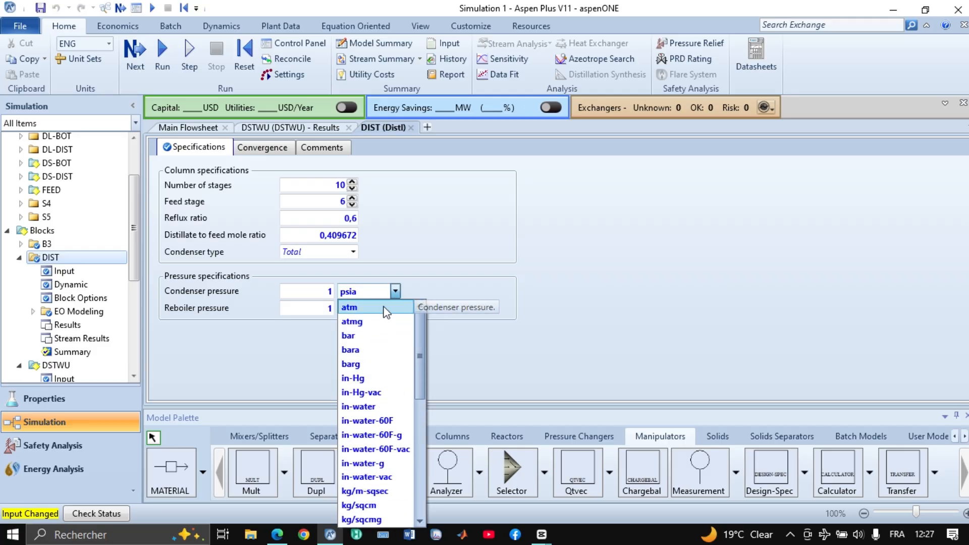
{"action": "left_click", "coordinate": [385, 308]}
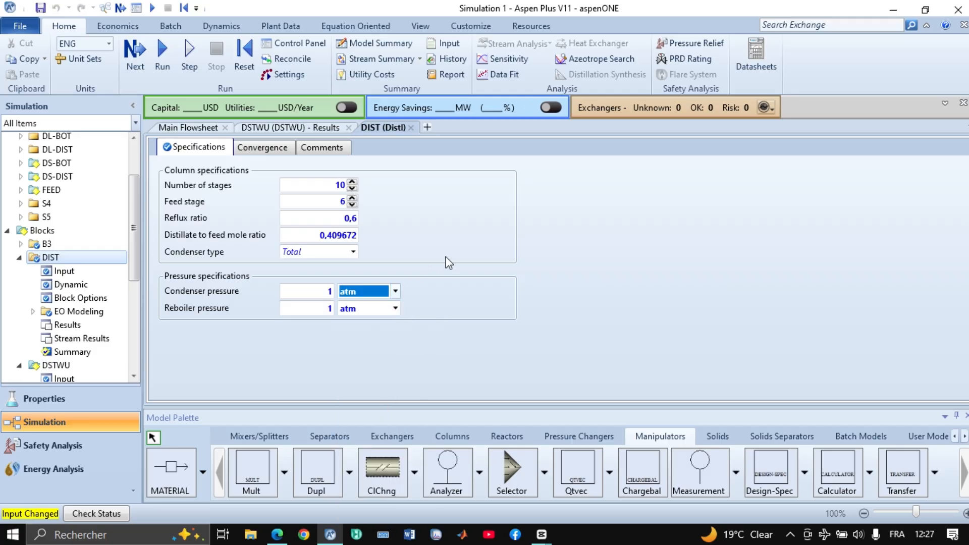
Step: Run the simulation and open the stream results of the DSTWU block
{"action": "left_click", "coordinate": [161, 53]}
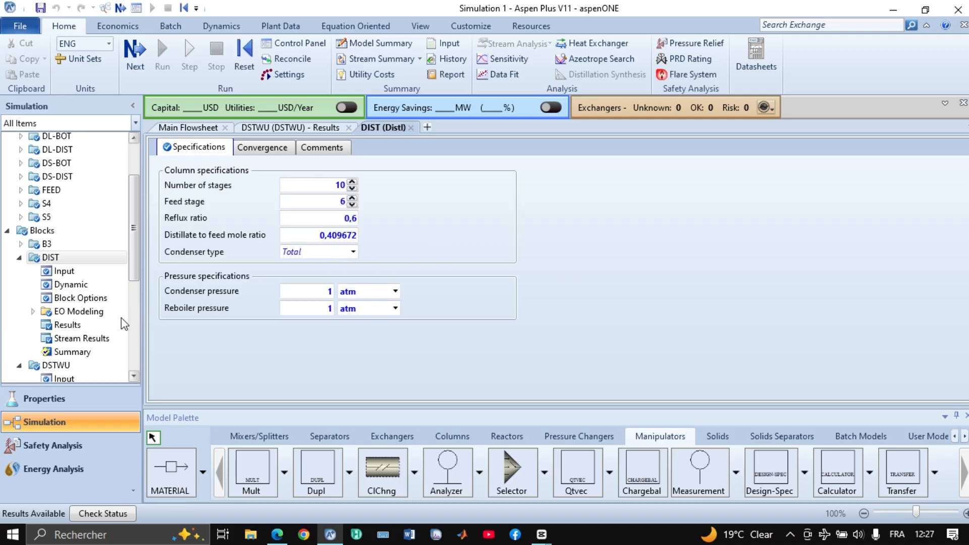
{"action": "scroll", "coordinate": [81, 353], "scroll_direction": "down", "scroll_amount": 5}
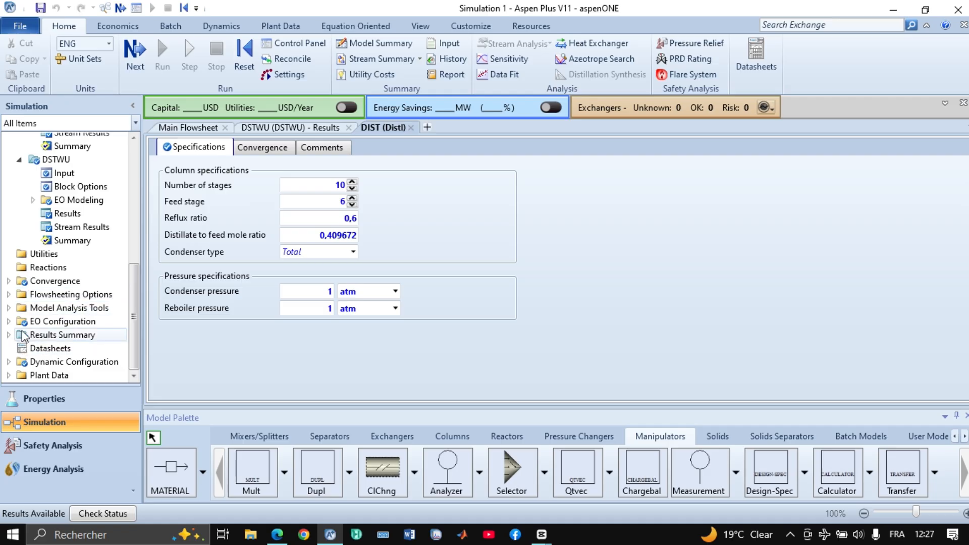
{"action": "scroll", "coordinate": [20, 341], "scroll_direction": "up", "scroll_amount": 3}
{"action": "left_click", "coordinate": [87, 334]}
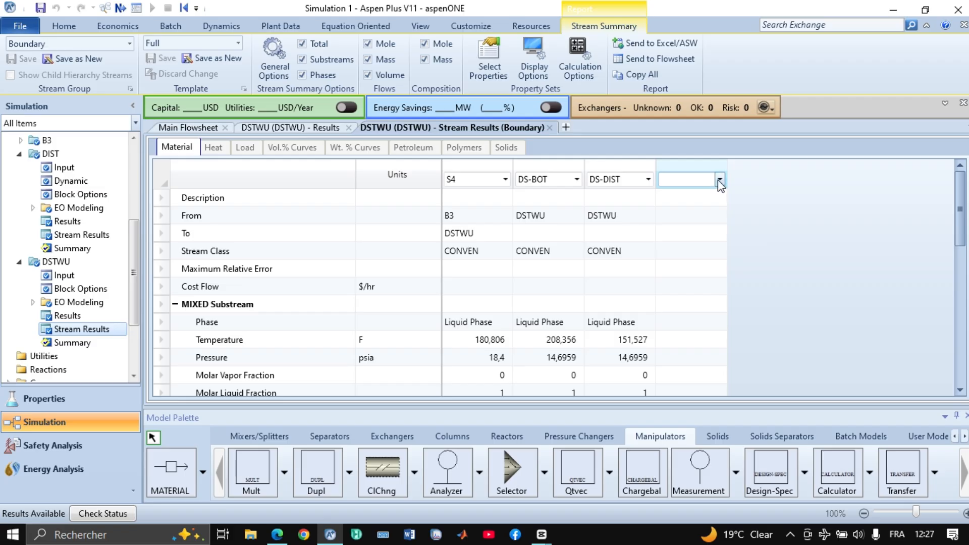
Step: Replace stream S4 with FEED in the stream results table and add the DL-BOT and DL-DIST streams for comparison
{"action": "left_click", "coordinate": [505, 179]}
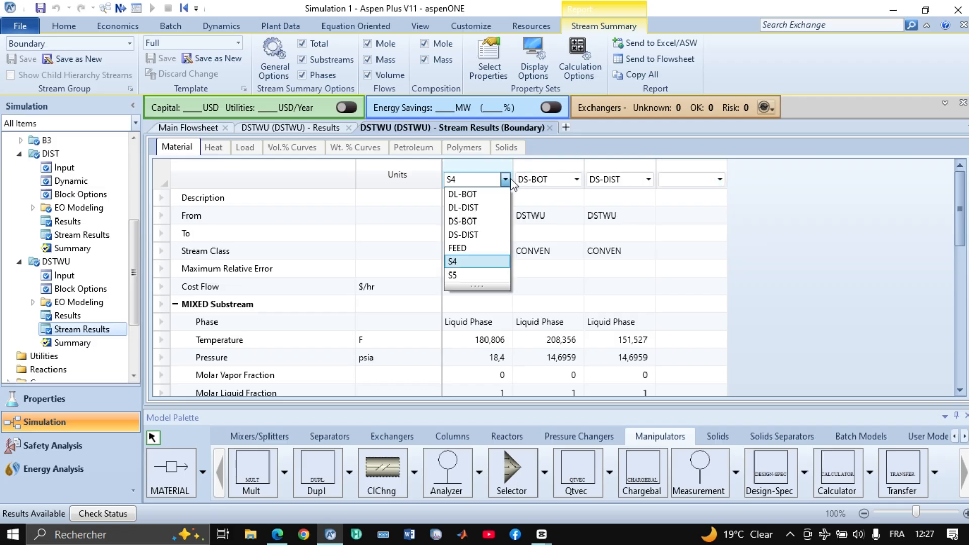
{"action": "left_click", "coordinate": [480, 246]}
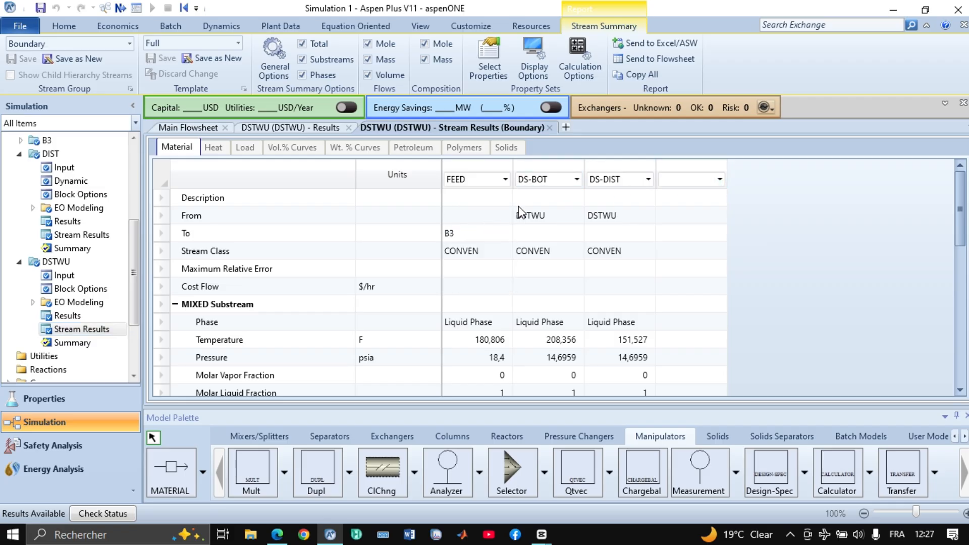
{"action": "left_click", "coordinate": [720, 179]}
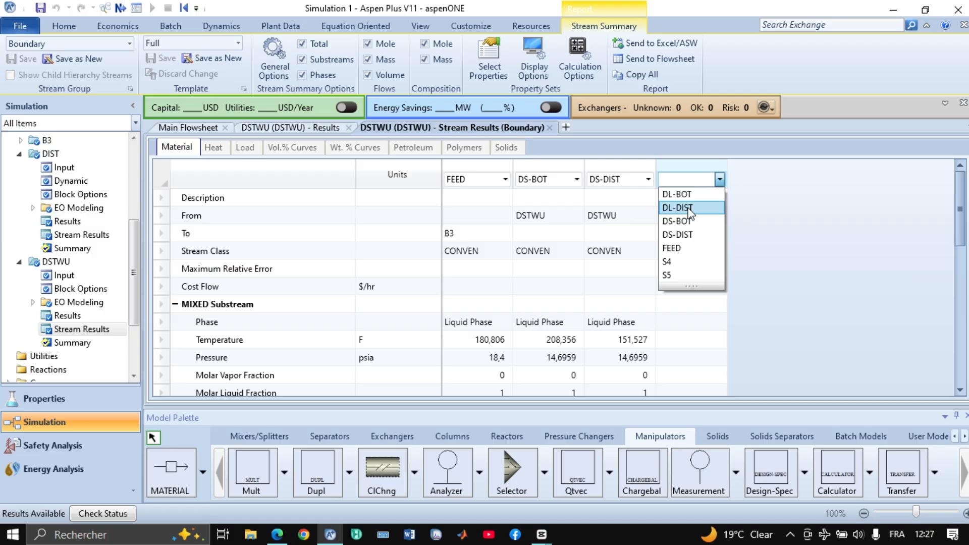
{"action": "left_click", "coordinate": [676, 195]}
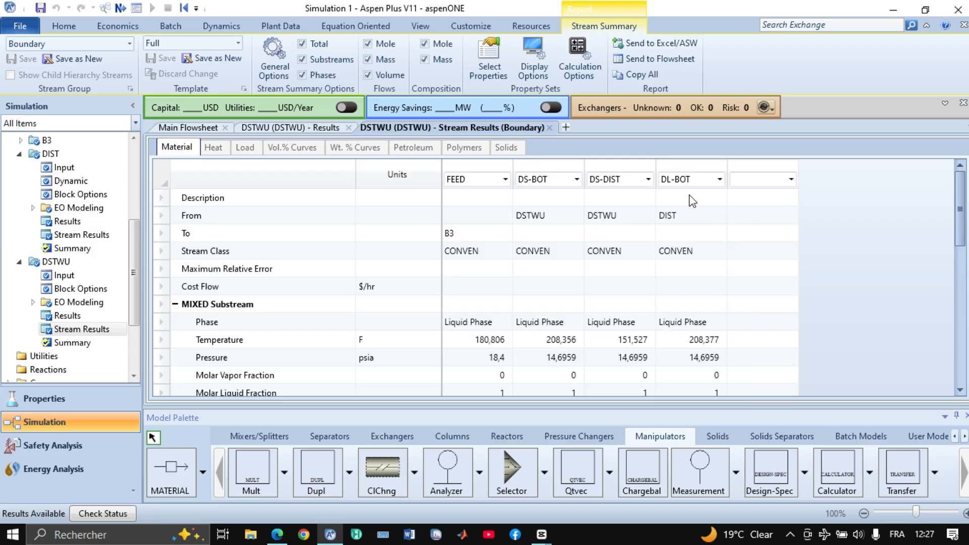
{"action": "left_click", "coordinate": [791, 179]}
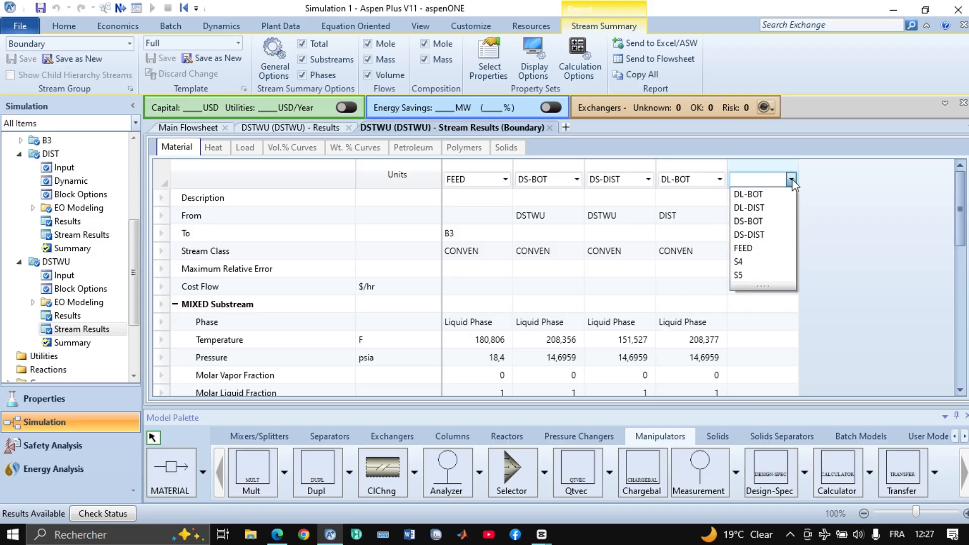
{"action": "left_click", "coordinate": [777, 207]}
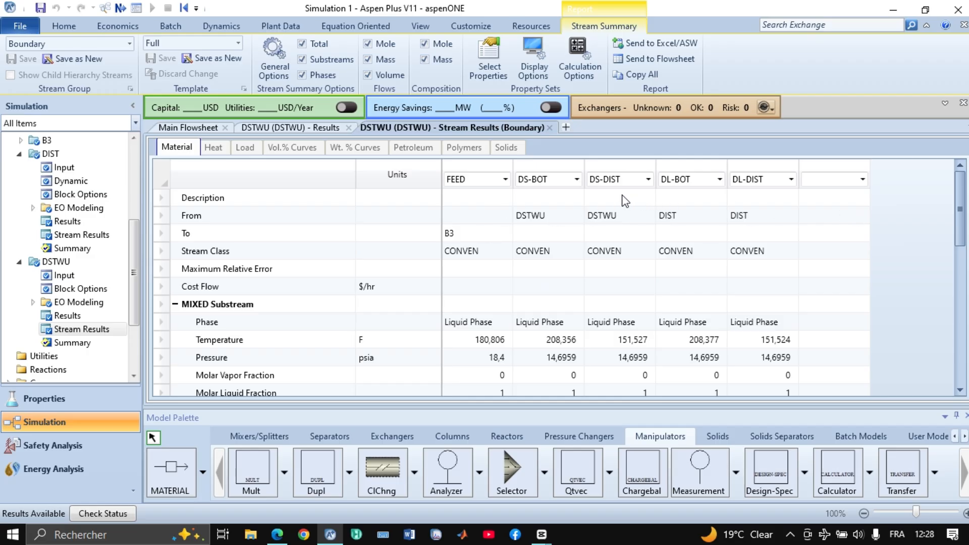
Step: Expand the component mass flows and reorder the compared streams as FEED, DS-BOT, DL-BOT, DS-DIST, DL-DIST
{"action": "scroll", "coordinate": [509, 270], "scroll_direction": "down", "scroll_amount": 1}
{"action": "scroll", "coordinate": [509, 270], "scroll_direction": "down", "scroll_amount": 6}
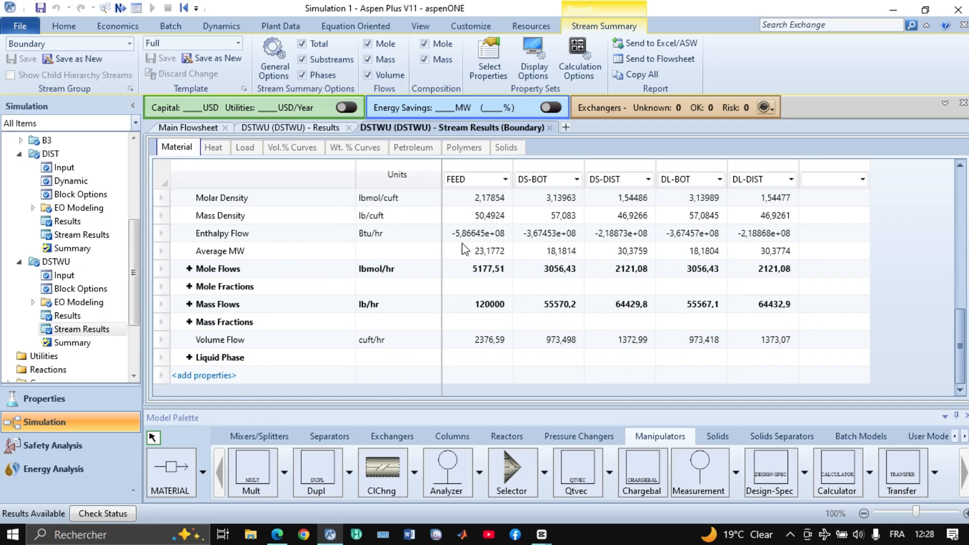
{"action": "left_click", "coordinate": [190, 304]}
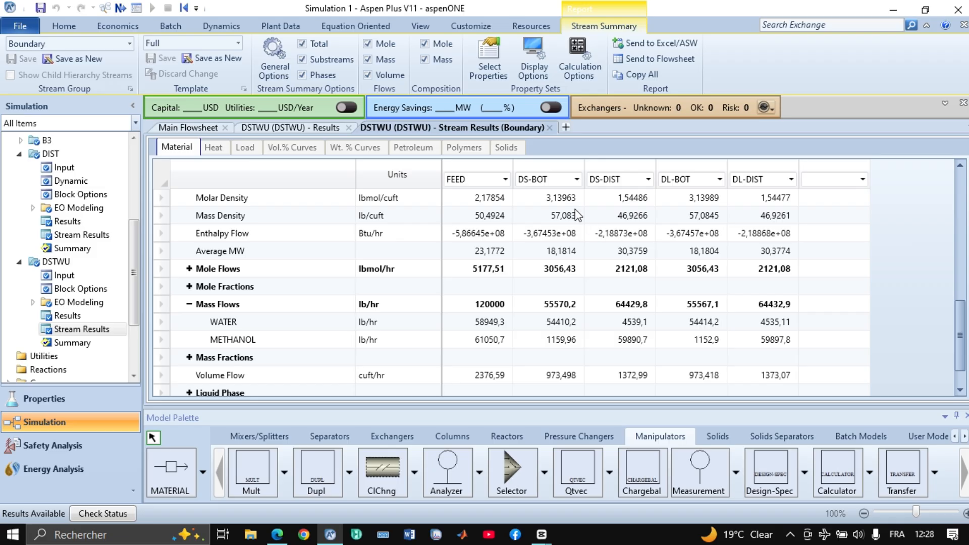
{"action": "left_click", "coordinate": [649, 181]}
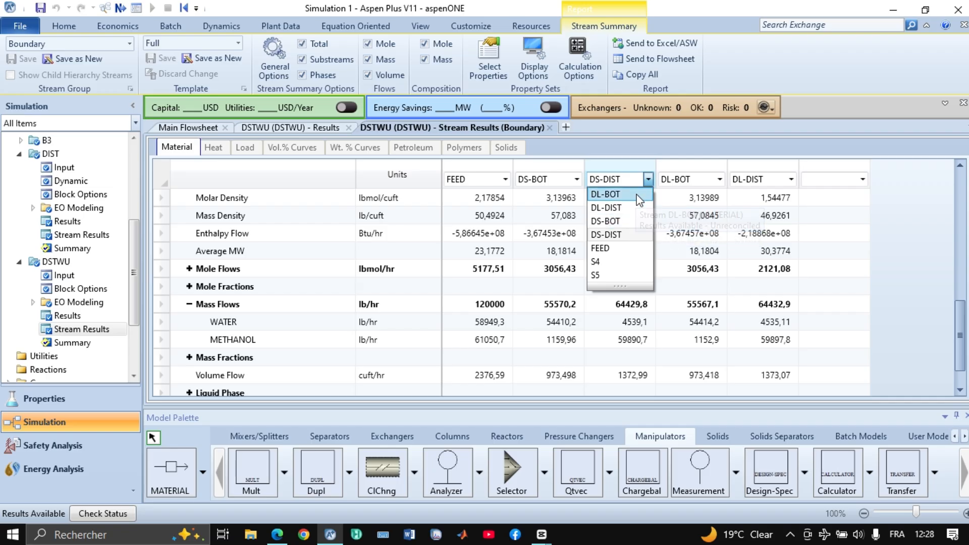
{"action": "left_click", "coordinate": [633, 195]}
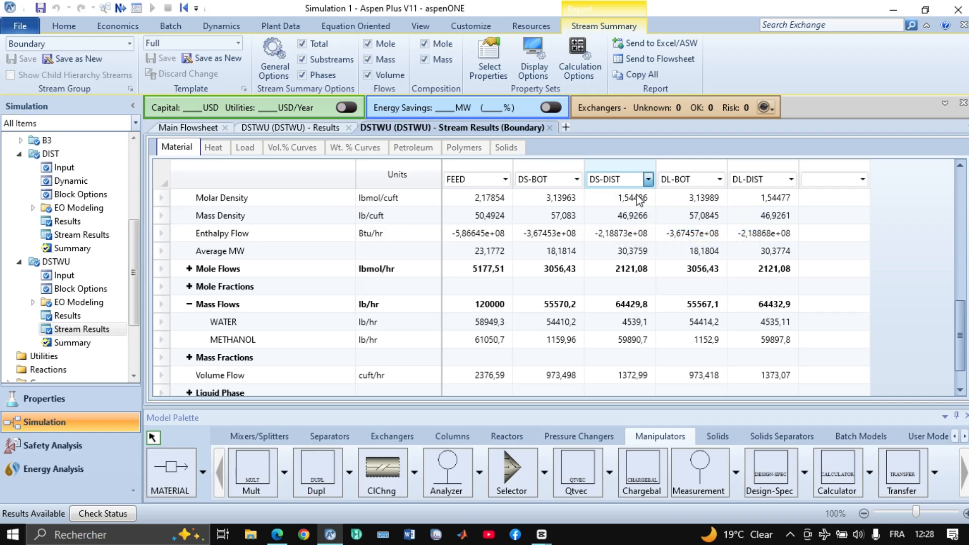
{"action": "left_click", "coordinate": [722, 182]}
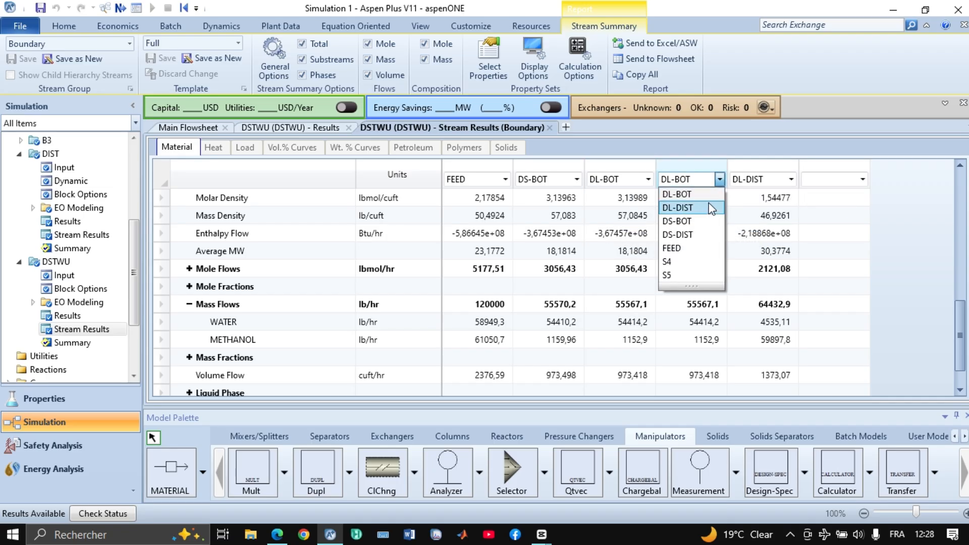
{"action": "left_click", "coordinate": [702, 234]}
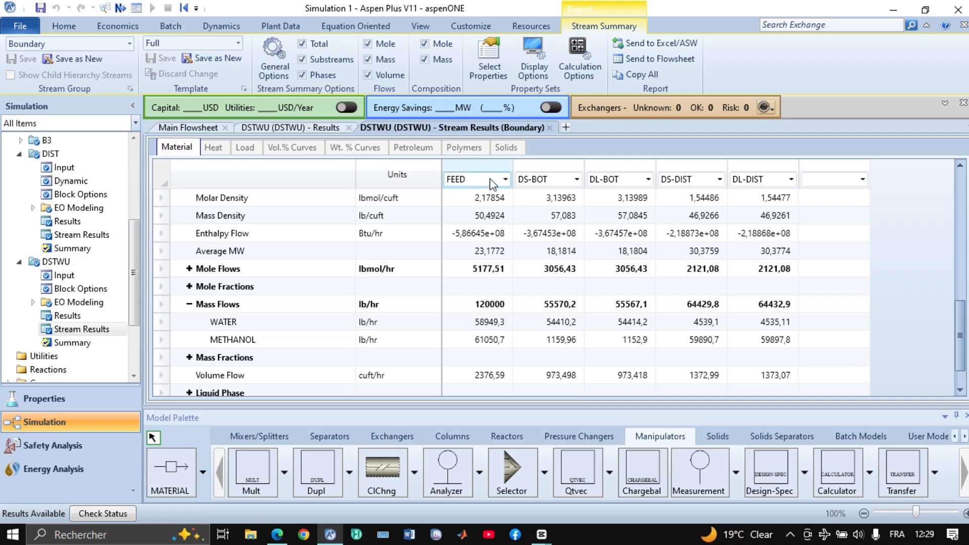
Step: Open the DIST column's results and display the condenser duty and reboiler duty in MW
{"action": "scroll", "coordinate": [85, 303], "scroll_direction": "up", "scroll_amount": 1}
{"action": "left_click", "coordinate": [80, 256]}
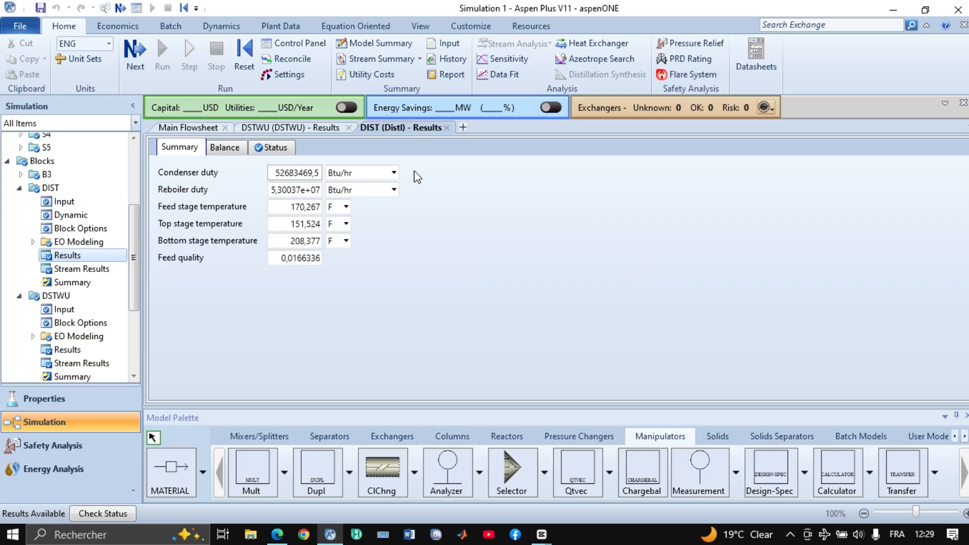
{"action": "scroll", "coordinate": [73, 335], "scroll_direction": "down", "scroll_amount": 1}
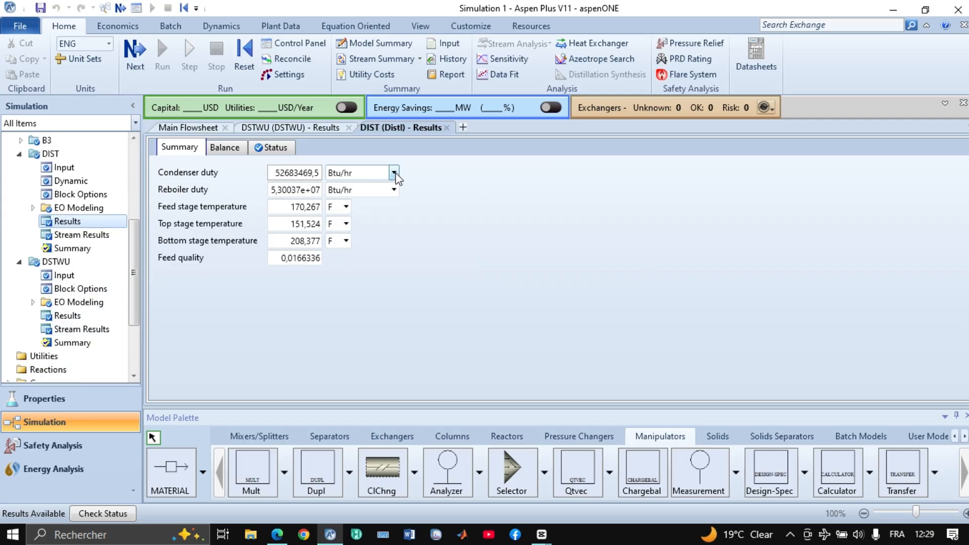
{"action": "left_click", "coordinate": [394, 173]}
{"action": "scroll", "coordinate": [384, 293], "scroll_direction": "down", "scroll_amount": 3}
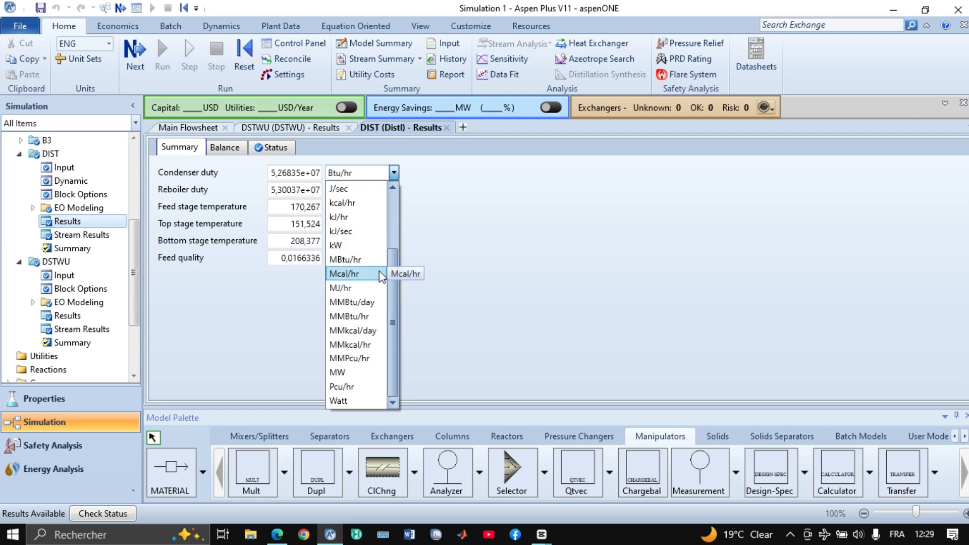
{"action": "left_click", "coordinate": [367, 374]}
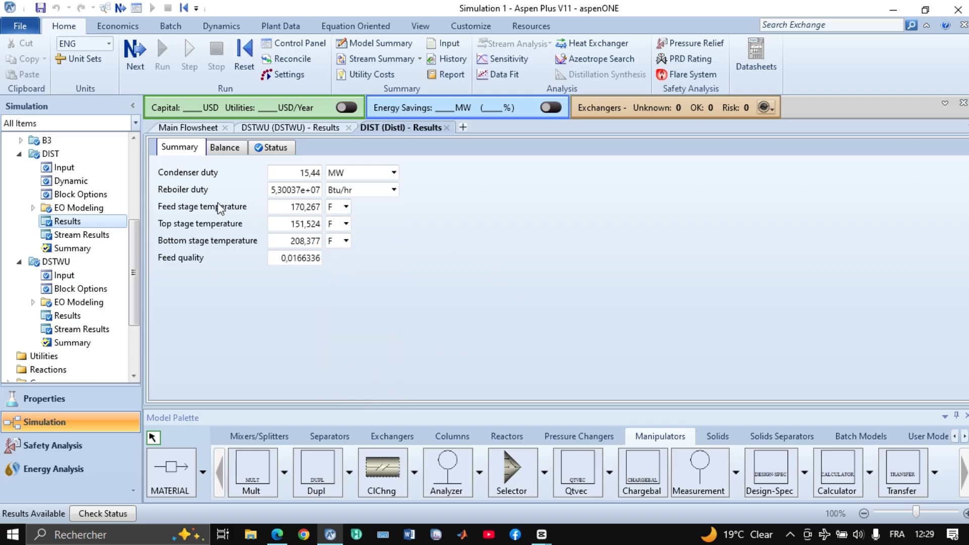
{"action": "left_click", "coordinate": [394, 190]}
{"action": "scroll", "coordinate": [397, 280], "scroll_direction": "down", "scroll_amount": 2}
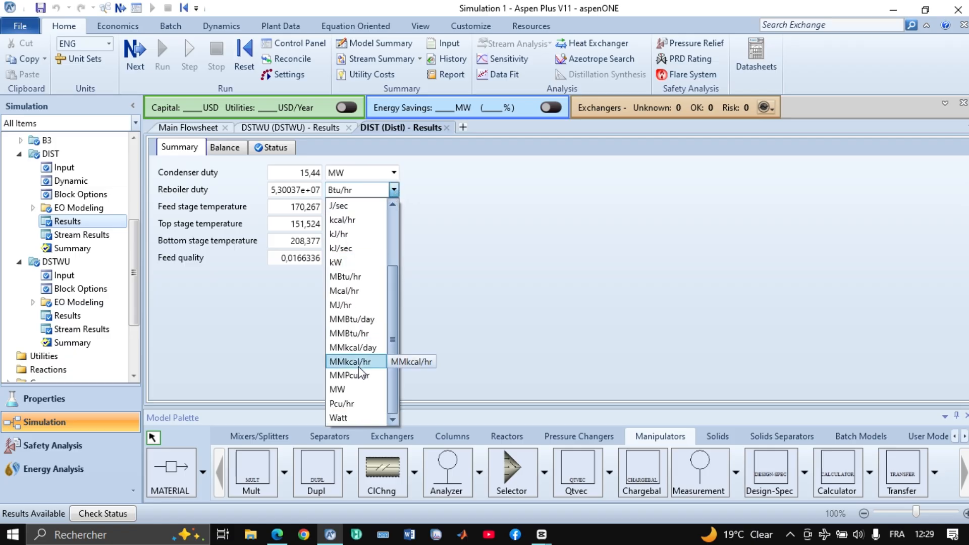
{"action": "left_click", "coordinate": [384, 388]}
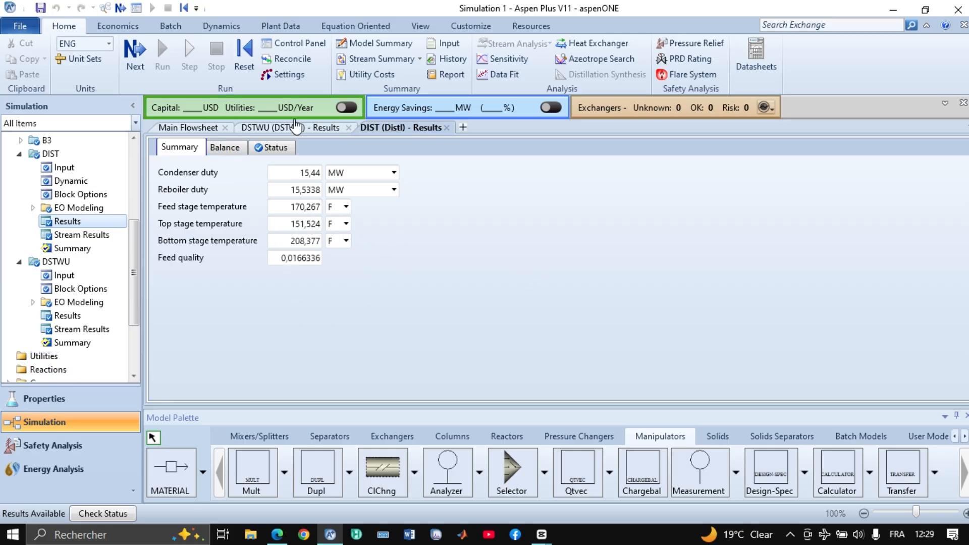
Step: Place a RadFrac column on the main flowsheet below the DIST column
{"action": "left_click", "coordinate": [297, 127]}
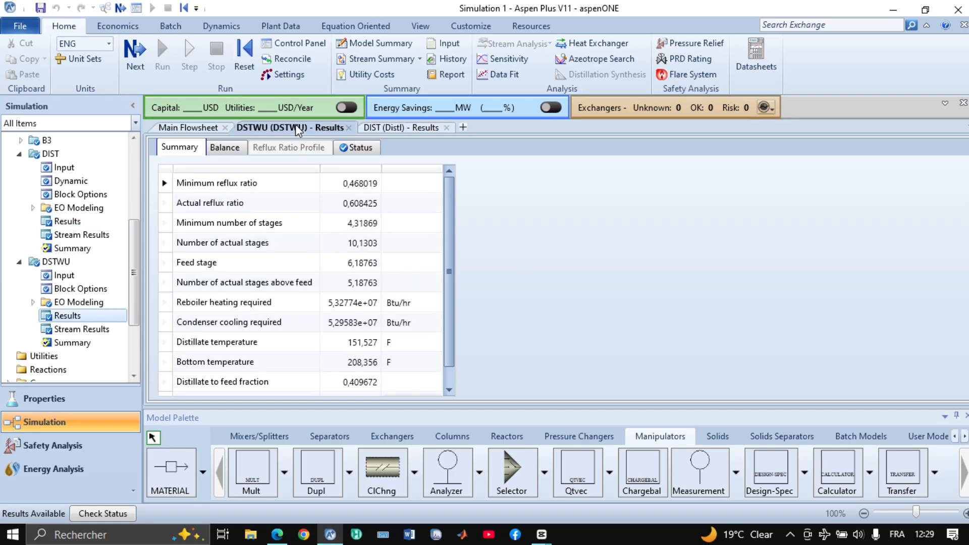
{"action": "left_click", "coordinate": [196, 130]}
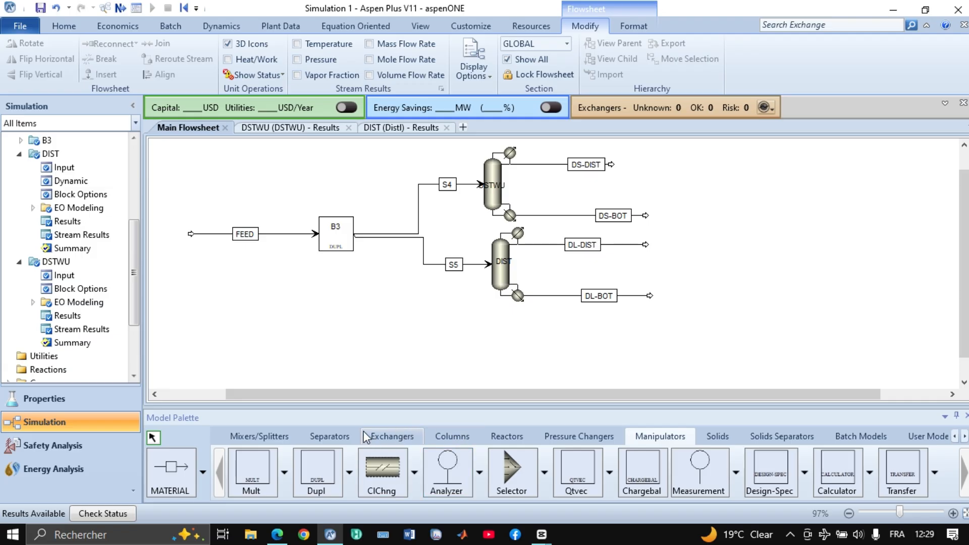
{"action": "left_click", "coordinate": [454, 435]}
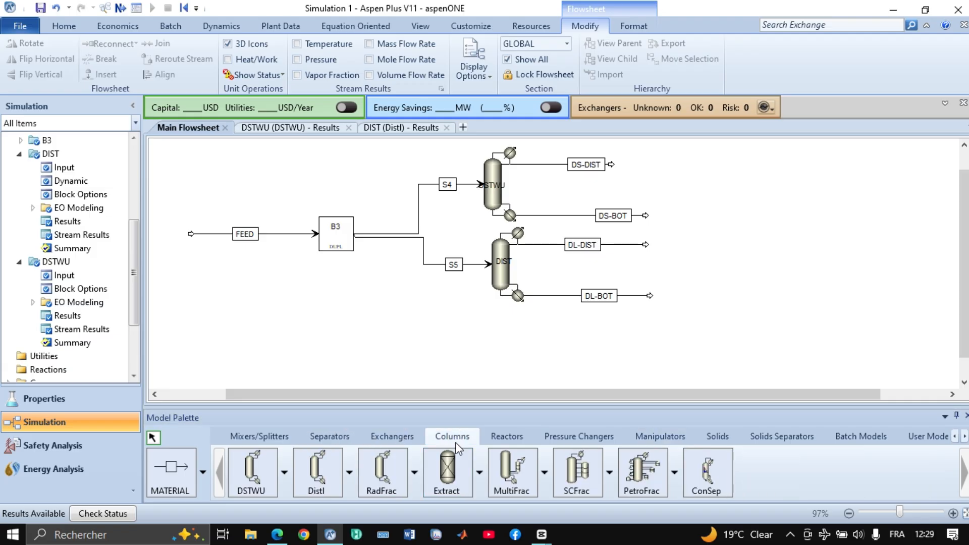
{"action": "left_click", "coordinate": [394, 475]}
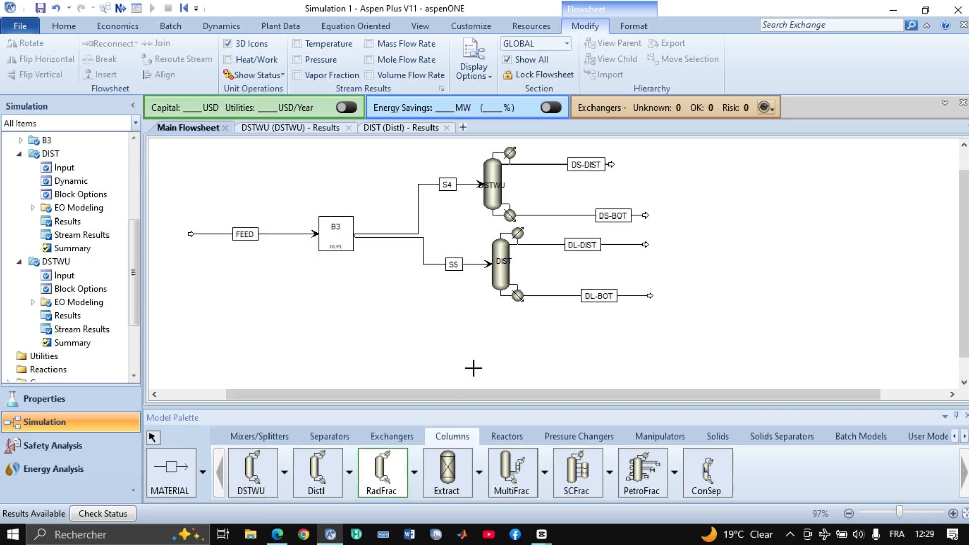
{"action": "left_click", "coordinate": [505, 346]}
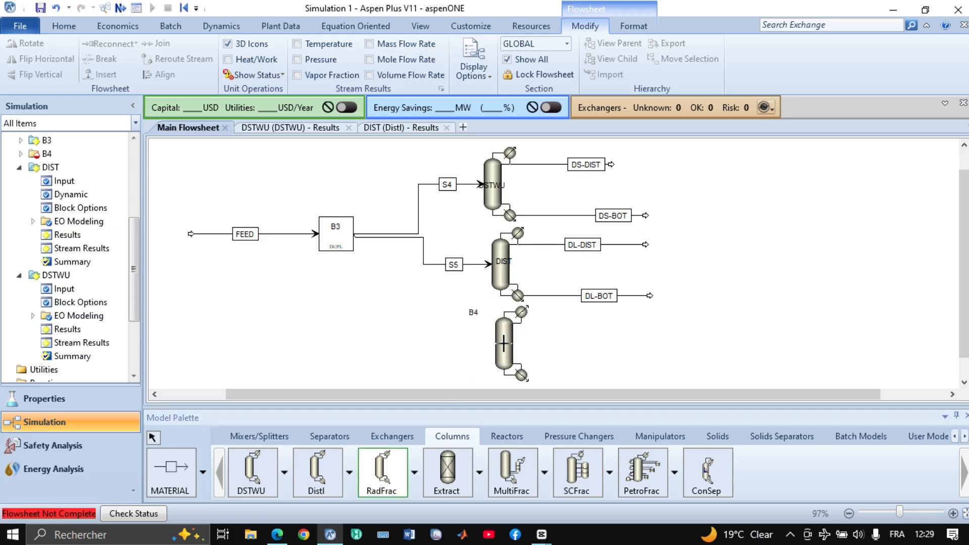
{"action": "right_click", "coordinate": [490, 359]}
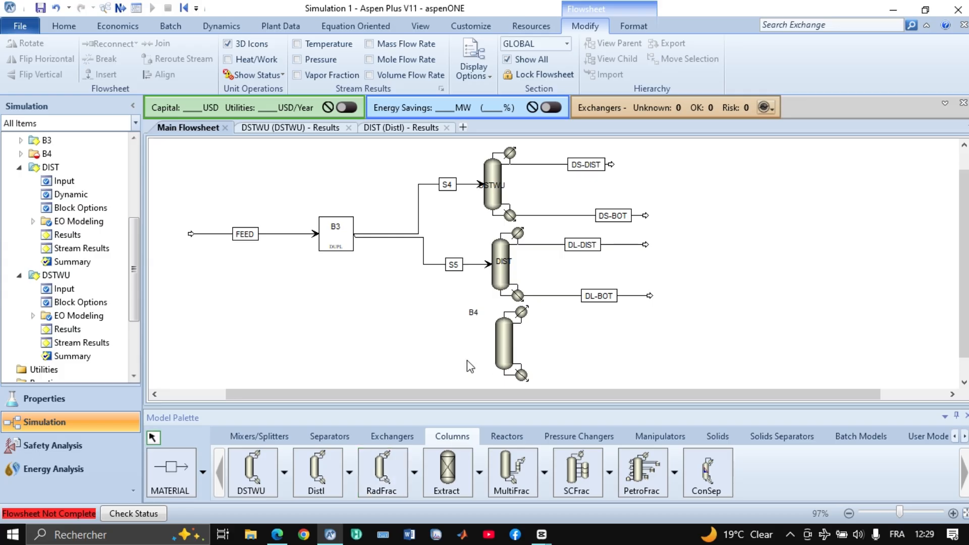
Step: Rename the new RadFrac block RADF and move its label onto the column
{"action": "left_click", "coordinate": [474, 313]}
{"action": "left_click", "coordinate": [474, 313]}
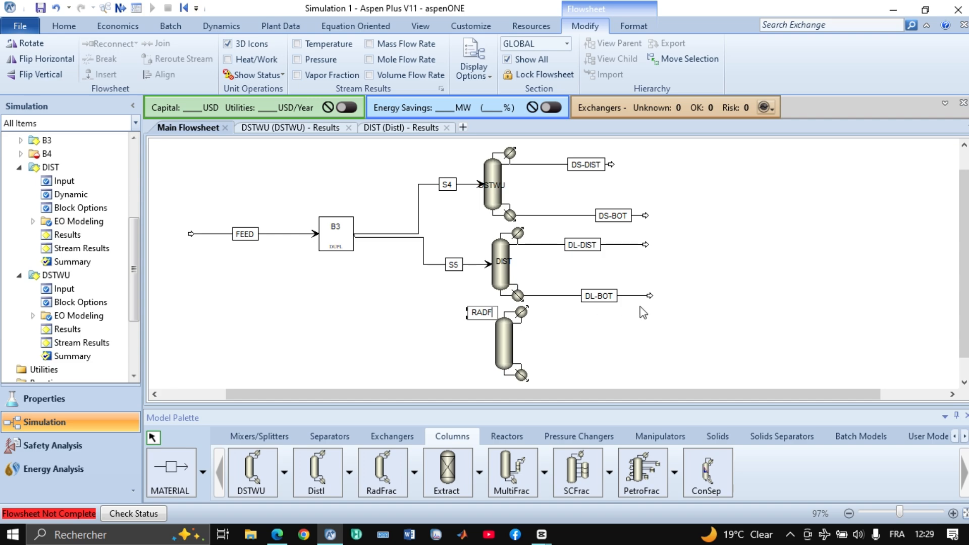
{"action": "type", "text": "RADF"}
{"action": "left_click", "coordinate": [608, 332]}
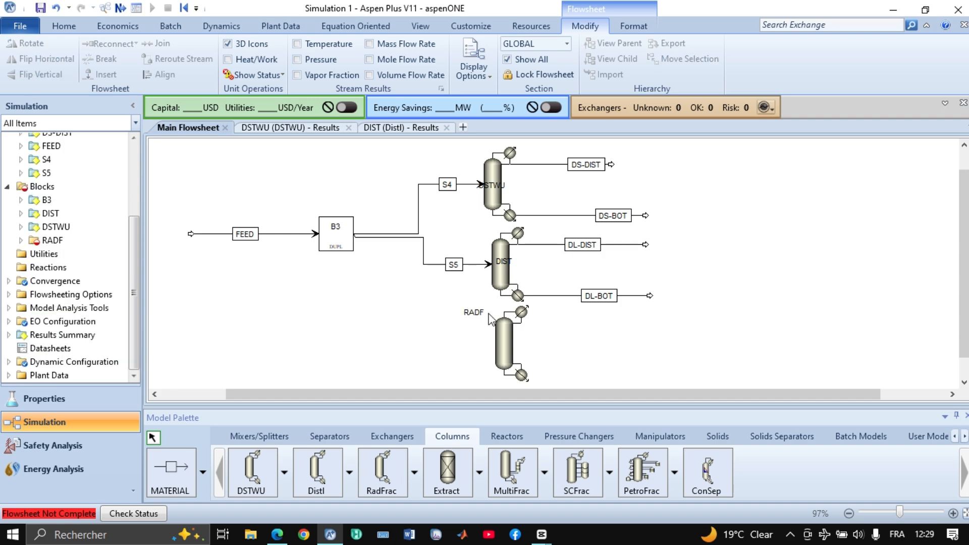
{"action": "left_click_drag", "start_coordinate": [472, 319], "coordinate": [506, 343]}
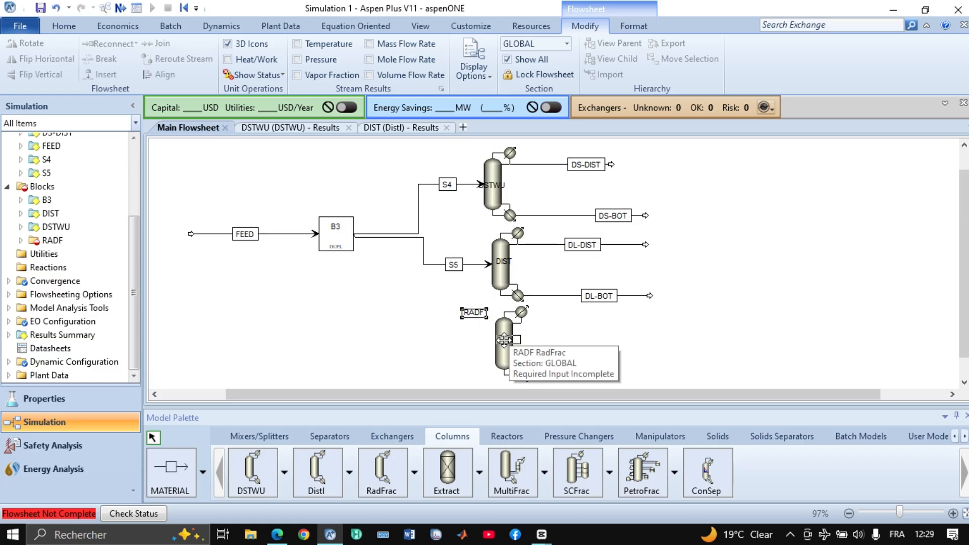
{"action": "left_click", "coordinate": [544, 345]}
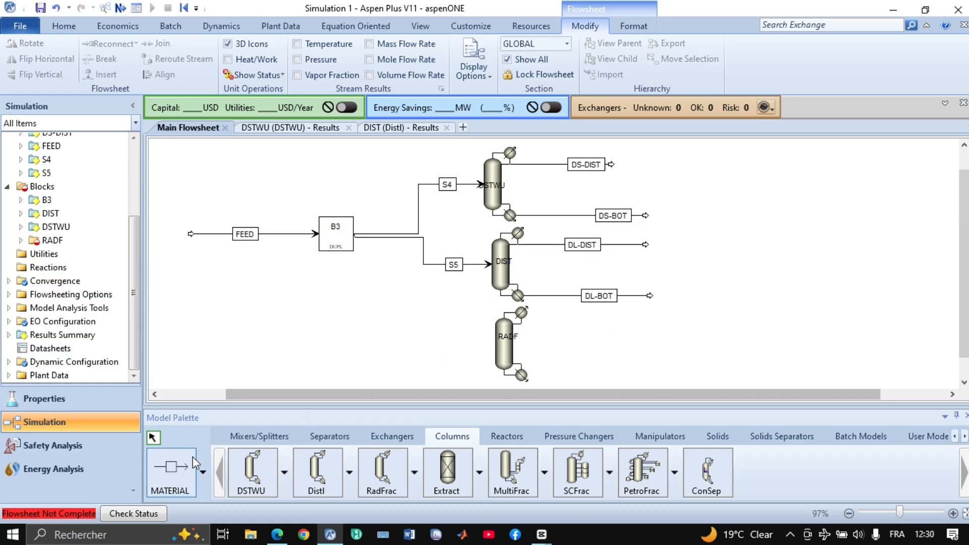
Step: Connect material streams to RADF: a feed from duplicator B3, a liquid distillate outlet and a bottoms outlet
{"action": "left_click", "coordinate": [176, 473]}
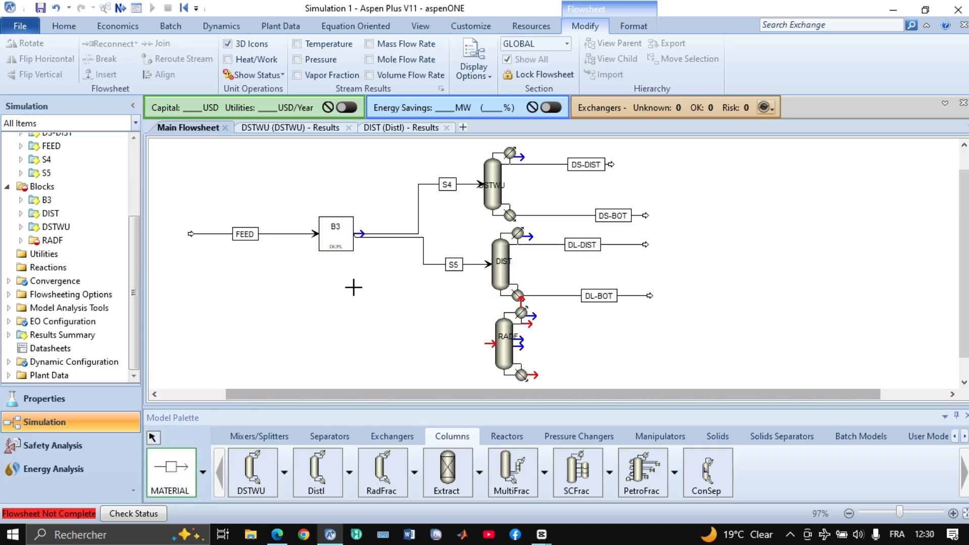
{"action": "left_click", "coordinate": [356, 231]}
{"action": "left_click", "coordinate": [491, 343]}
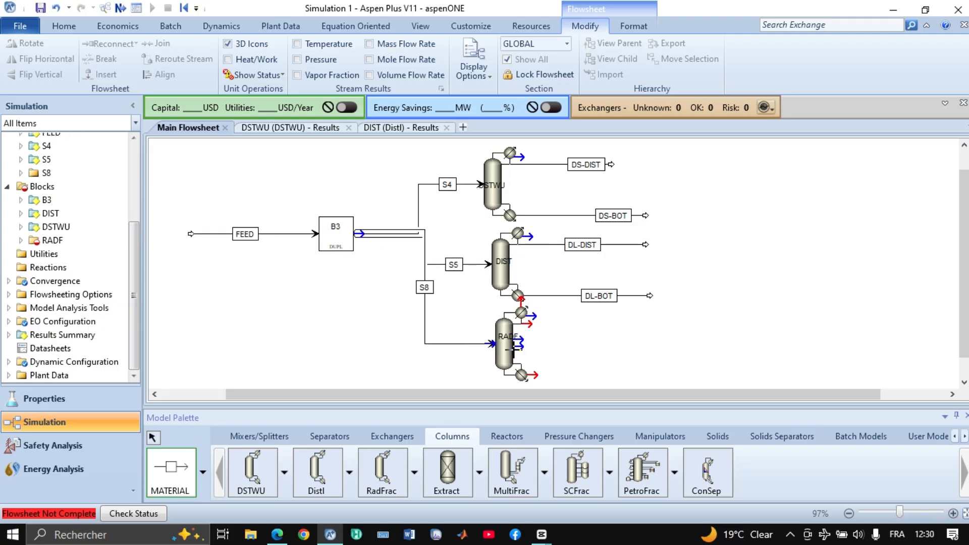
{"action": "left_click", "coordinate": [530, 322]}
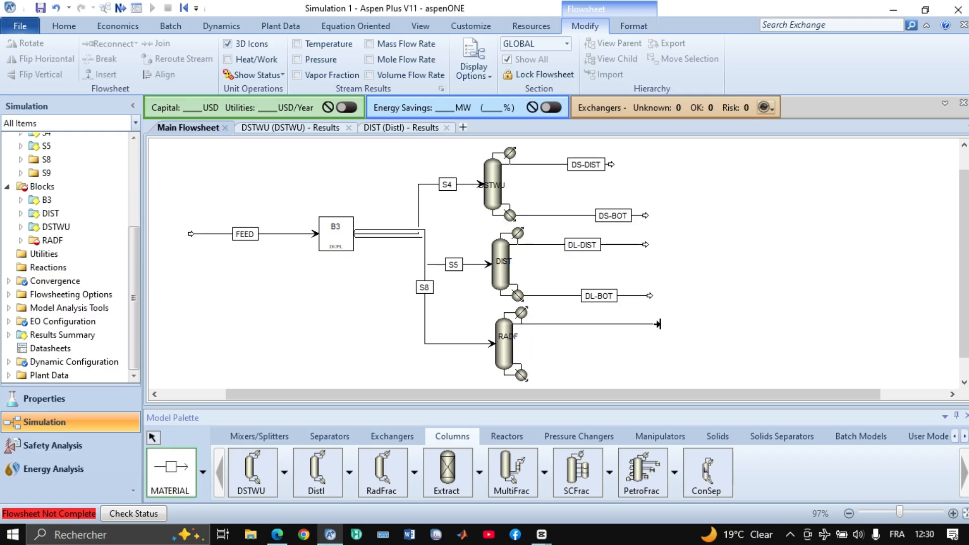
{"action": "left_click", "coordinate": [659, 324]}
{"action": "left_click", "coordinate": [532, 375]}
{"action": "left_click", "coordinate": [681, 375]}
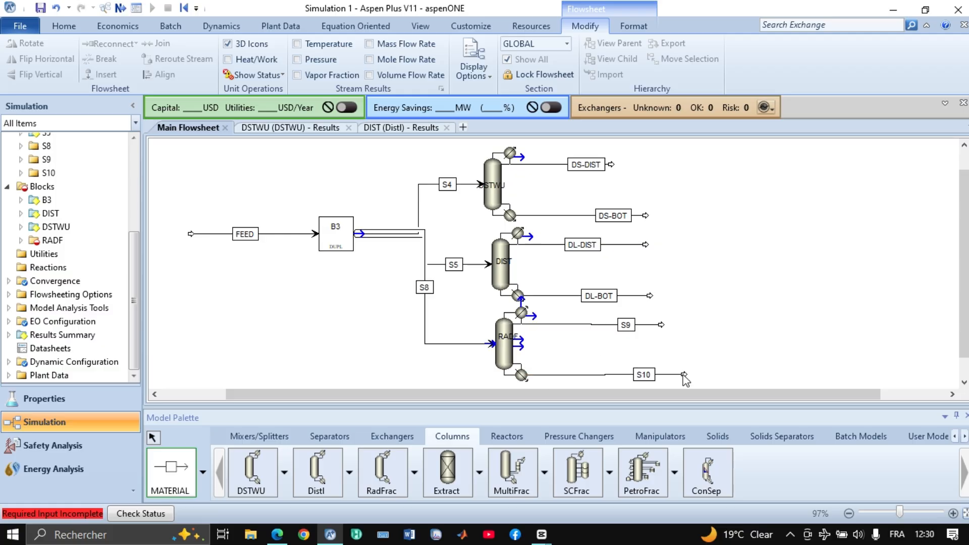
{"action": "right_click", "coordinate": [711, 336]}
Step: Rename RADF's distillate stream R-DIST and its bottoms stream R-BOT
{"action": "left_click", "coordinate": [626, 325]}
{"action": "left_click", "coordinate": [626, 326]}
{"action": "type", "text": "R-DIST"}
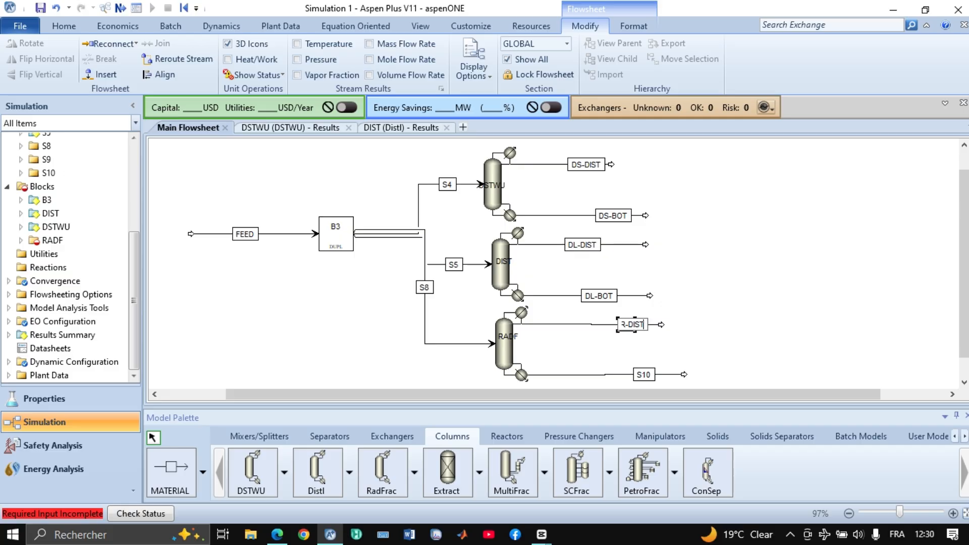
{"action": "left_click", "coordinate": [761, 300]}
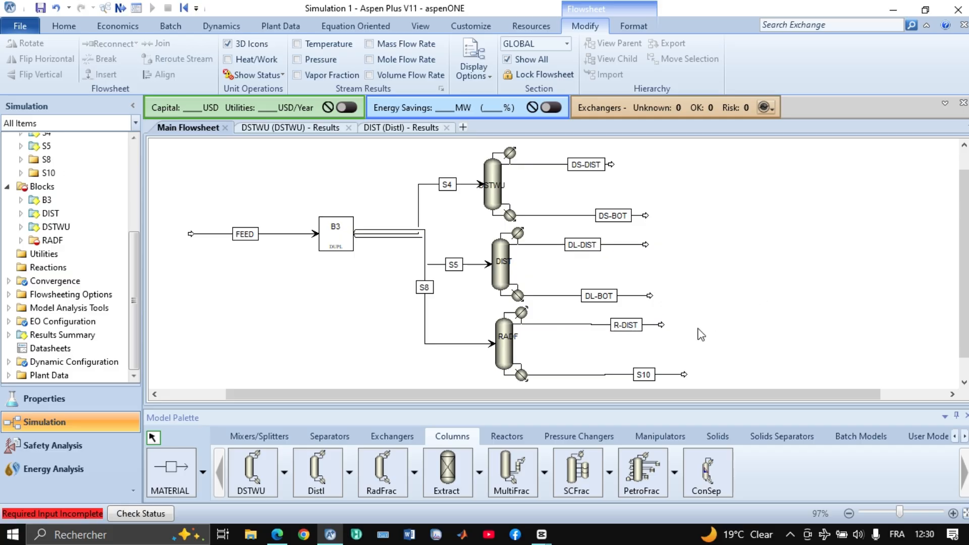
{"action": "left_click", "coordinate": [643, 376]}
{"action": "left_click", "coordinate": [643, 375]}
{"action": "type", "text": "R-BOT"}
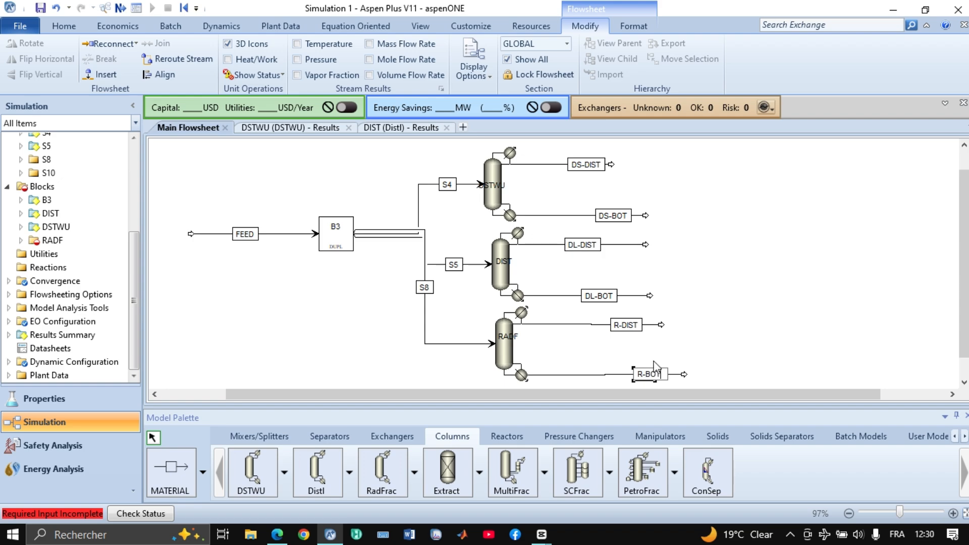
{"action": "left_click", "coordinate": [777, 333]}
Step: Straighten the R-DIST and R-BOT stream lines on the flowsheet
{"action": "left_click", "coordinate": [587, 324]}
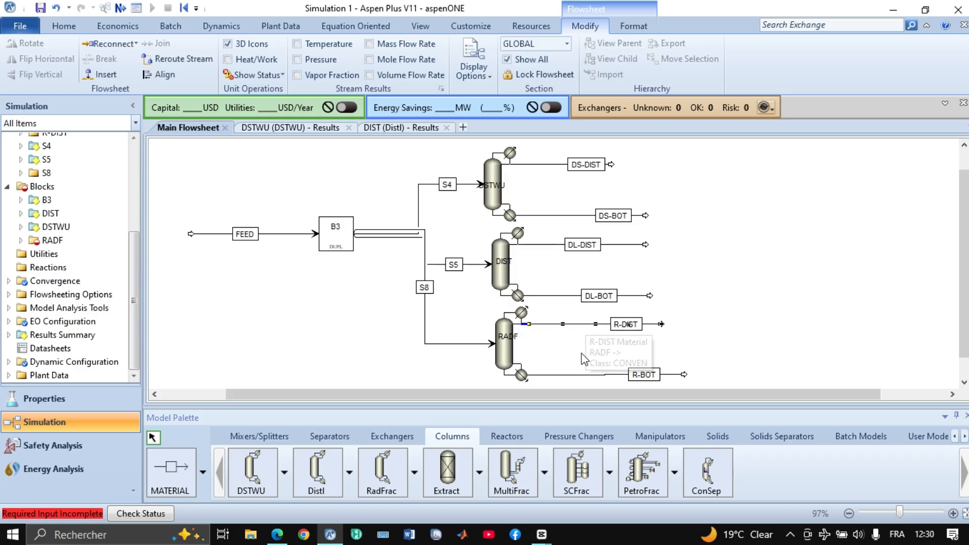
{"action": "left_click", "coordinate": [582, 374]}
{"action": "left_click", "coordinate": [600, 368]}
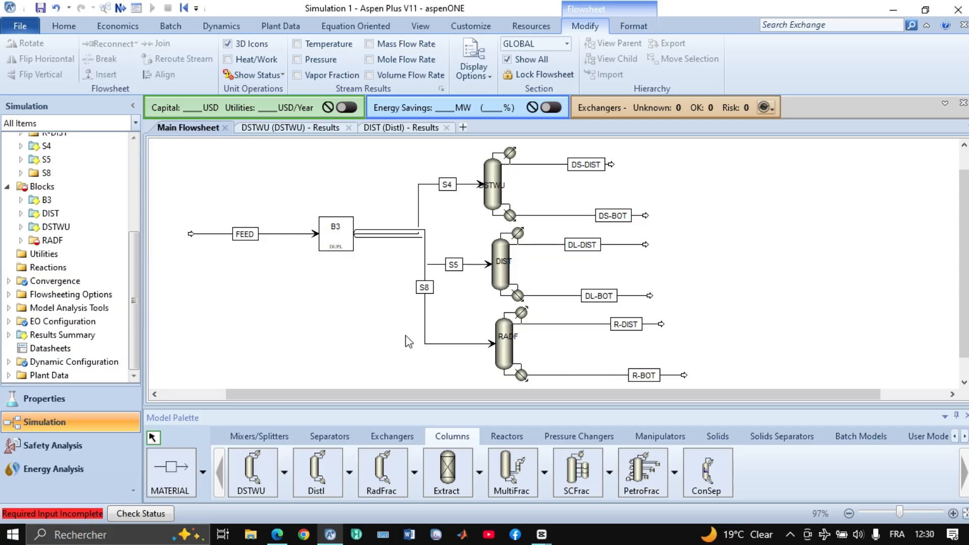
Step: Open the RADF column's configuration, keep the Equilibrium calculation type and set the number of stages to 10
{"action": "left_click", "coordinate": [507, 350]}
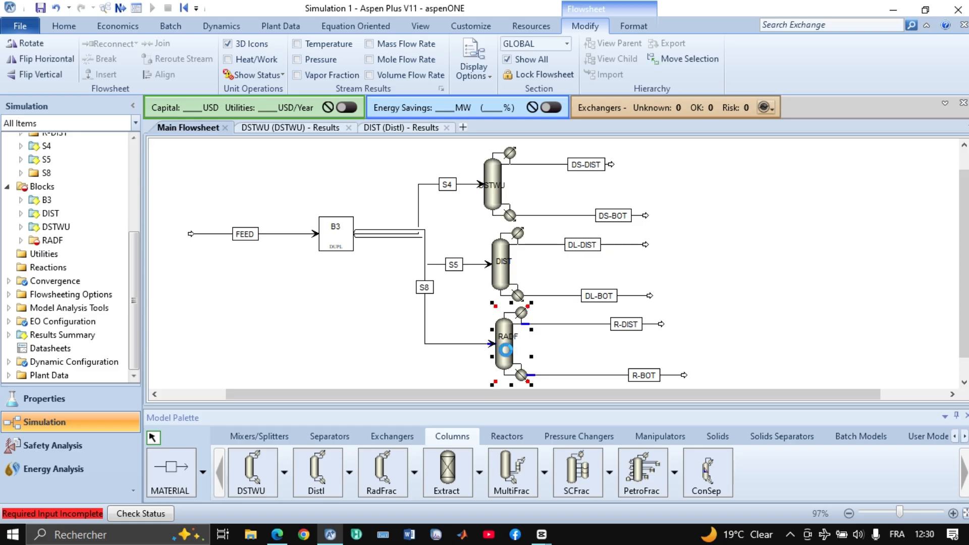
{"action": "double_click", "coordinate": [500, 348]}
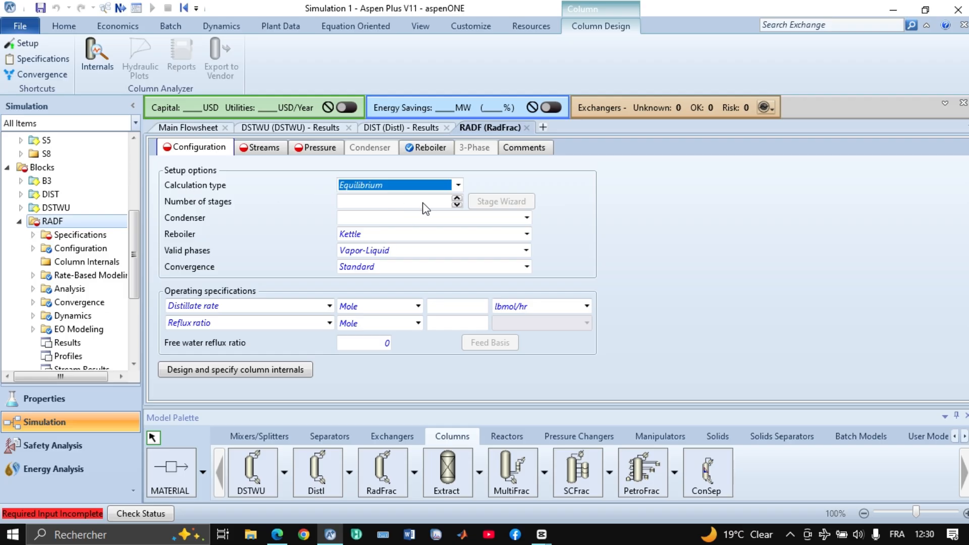
{"action": "left_click", "coordinate": [459, 188]}
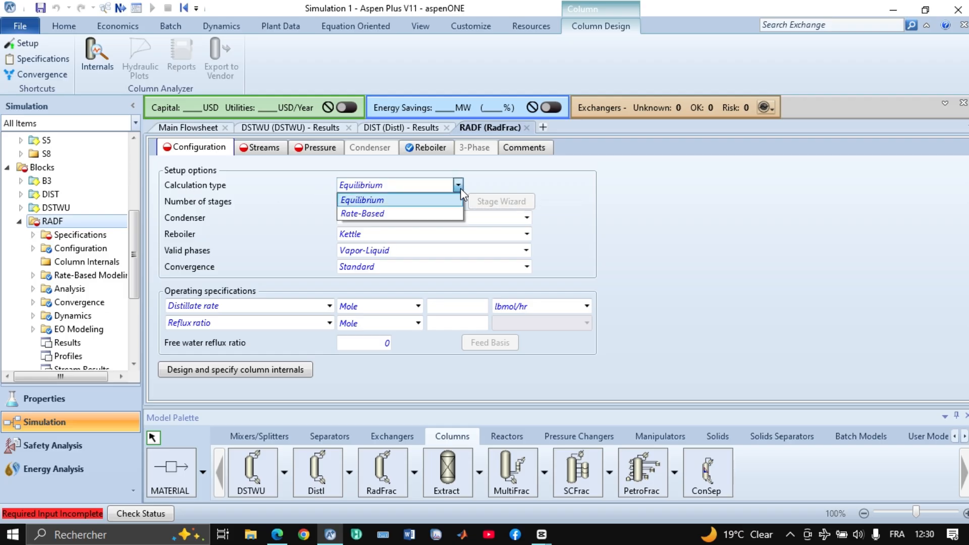
{"action": "left_click", "coordinate": [422, 201]}
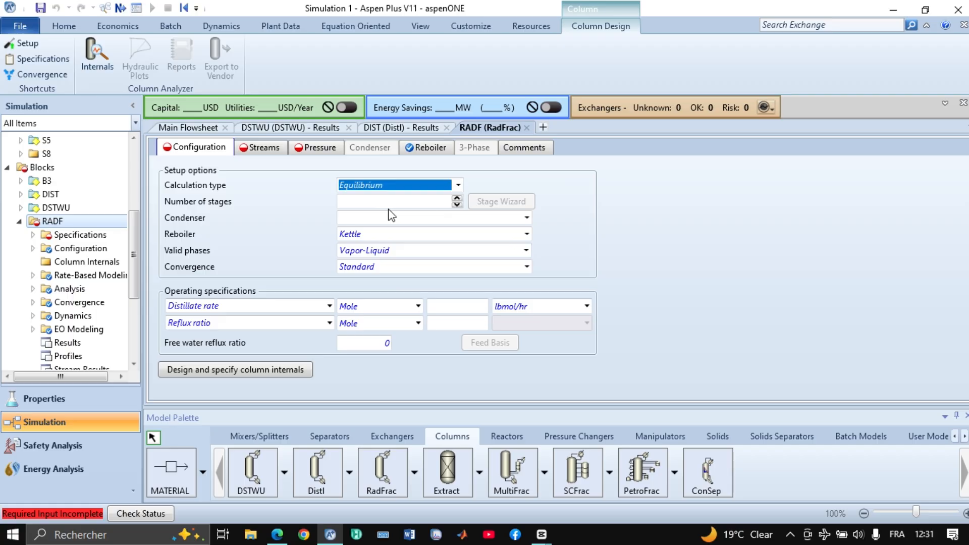
{"action": "left_click", "coordinate": [402, 205]}
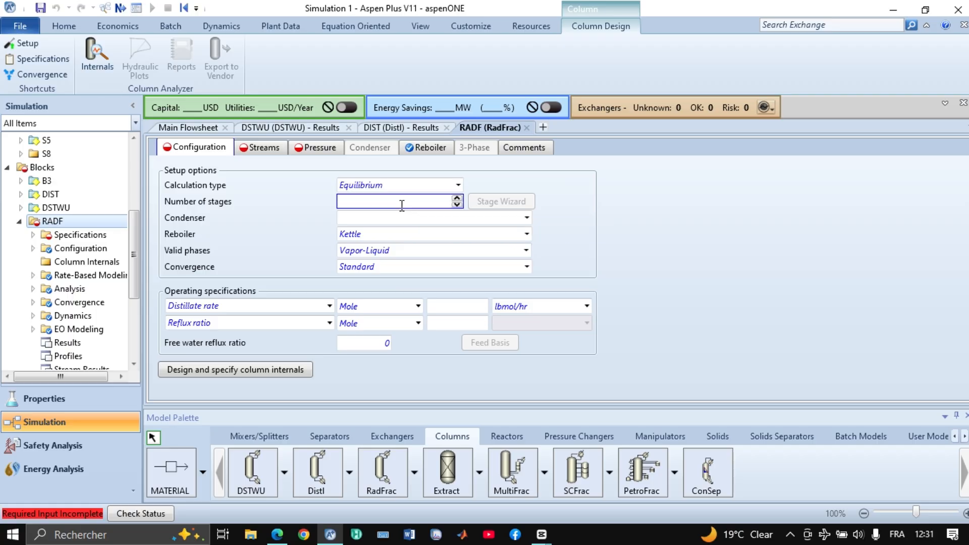
{"action": "left_click", "coordinate": [738, 229]}
Step: Set RADF's condenser to Total and keep the Kettle reboiler
{"action": "left_click", "coordinate": [526, 219]}
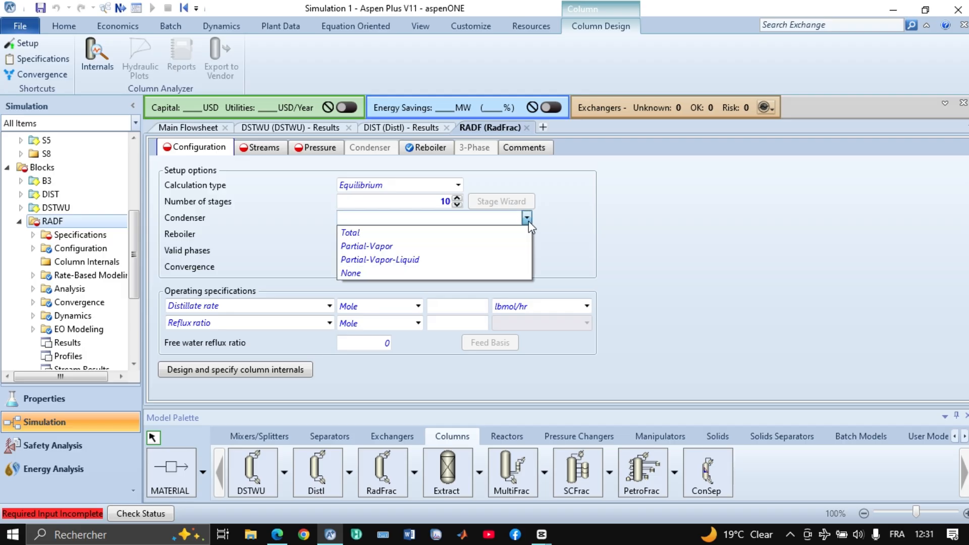
{"action": "left_click", "coordinate": [465, 244]}
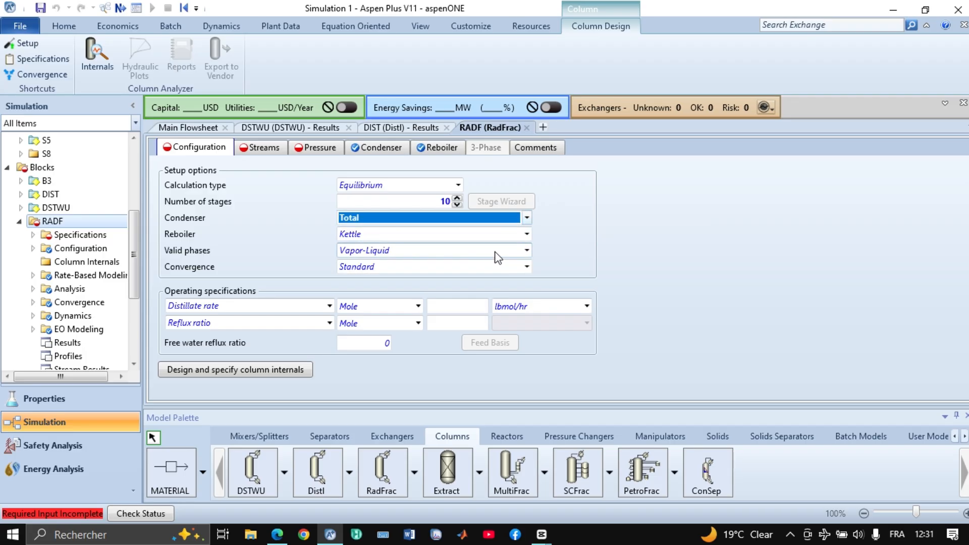
{"action": "left_click", "coordinate": [526, 234]}
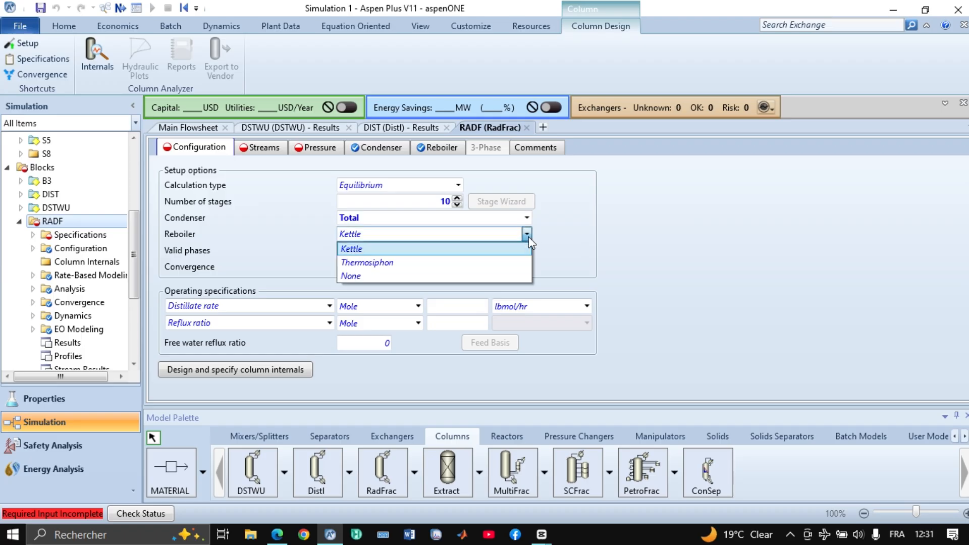
{"action": "left_click", "coordinate": [527, 234]}
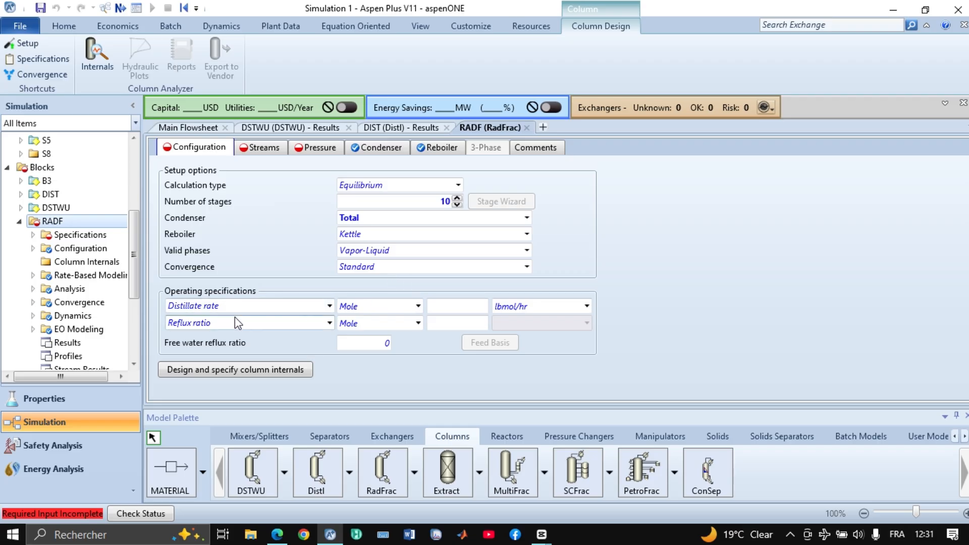
Step: Specify RADF's mole-based distillate to feed ratio as 0,409672, taking the value from the DSTWU results
{"action": "left_click", "coordinate": [330, 307]}
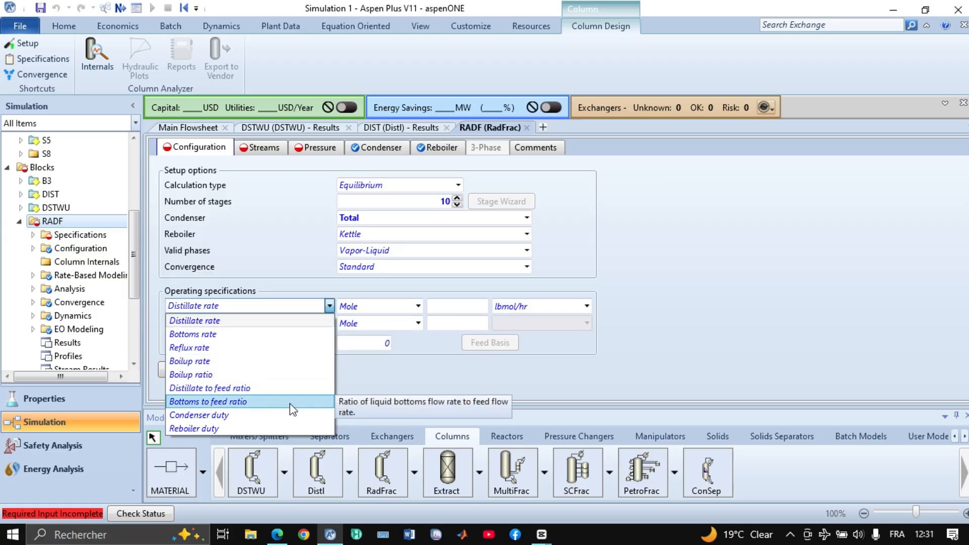
{"action": "left_click", "coordinate": [273, 393]}
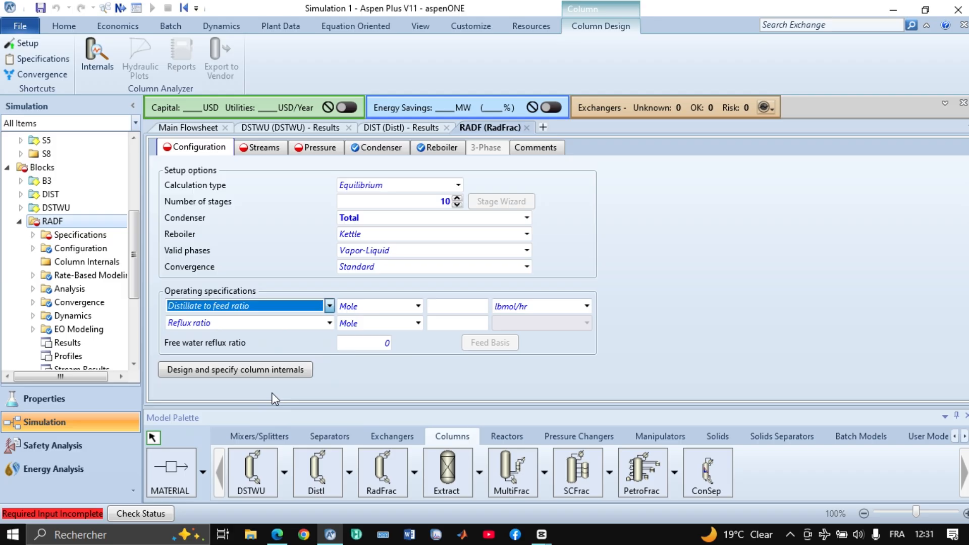
{"action": "left_click", "coordinate": [445, 307]}
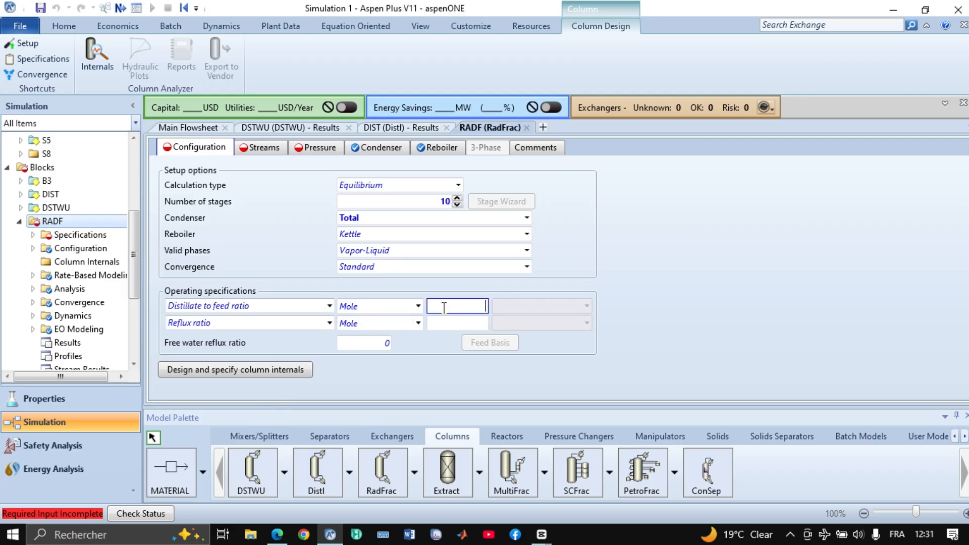
{"action": "left_click", "coordinate": [323, 130]}
{"action": "scroll", "coordinate": [333, 361], "scroll_direction": "down", "scroll_amount": 1}
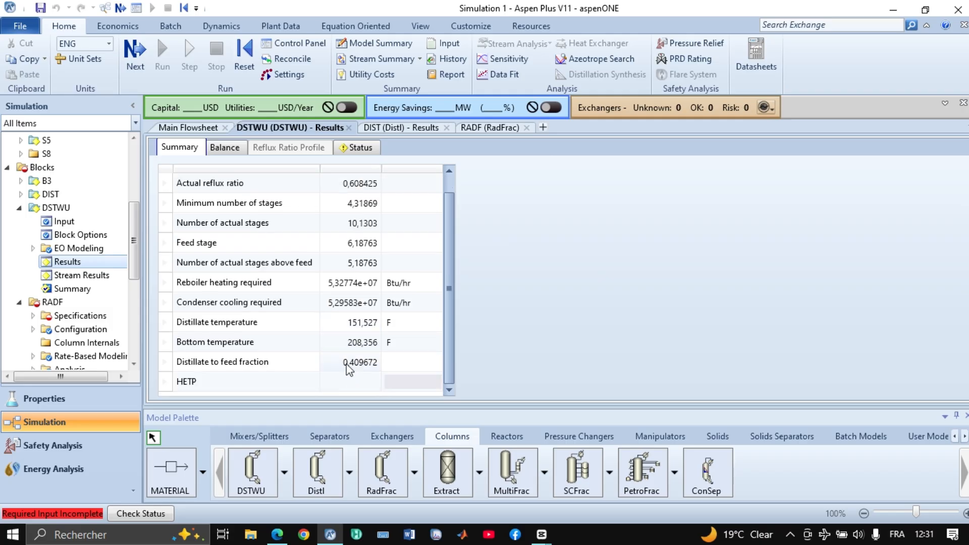
{"action": "left_click", "coordinate": [505, 129]}
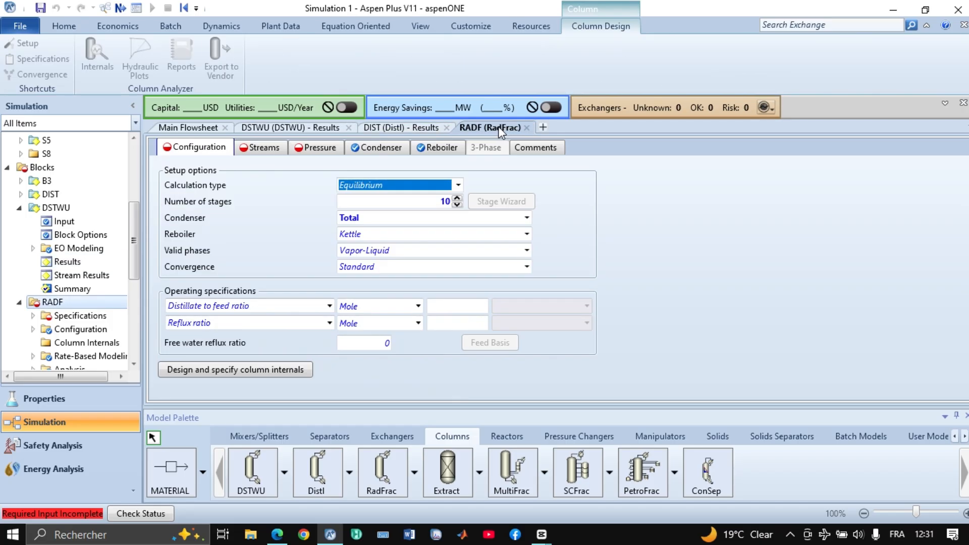
{"action": "left_click", "coordinate": [447, 307]}
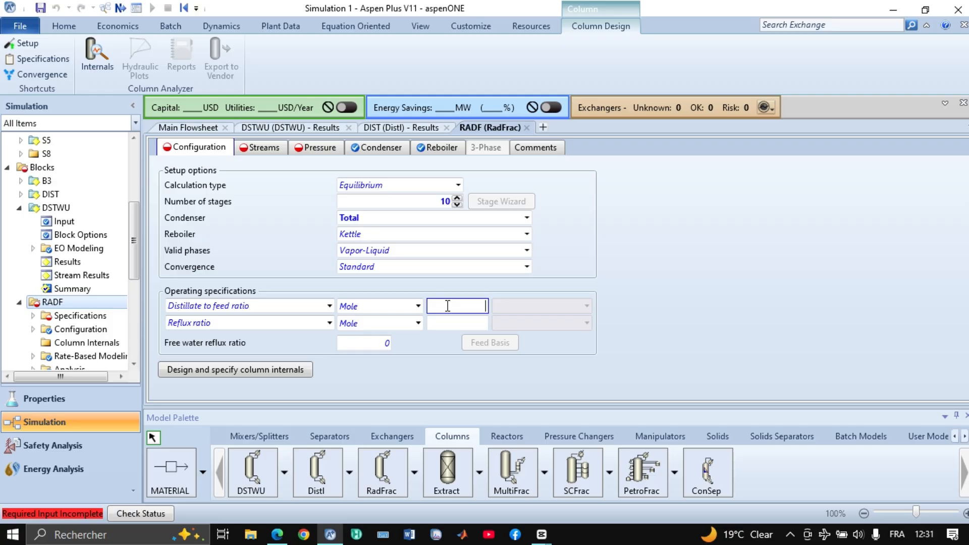
{"action": "type", "text": "0,409672"}
{"action": "left_click", "coordinate": [725, 242]}
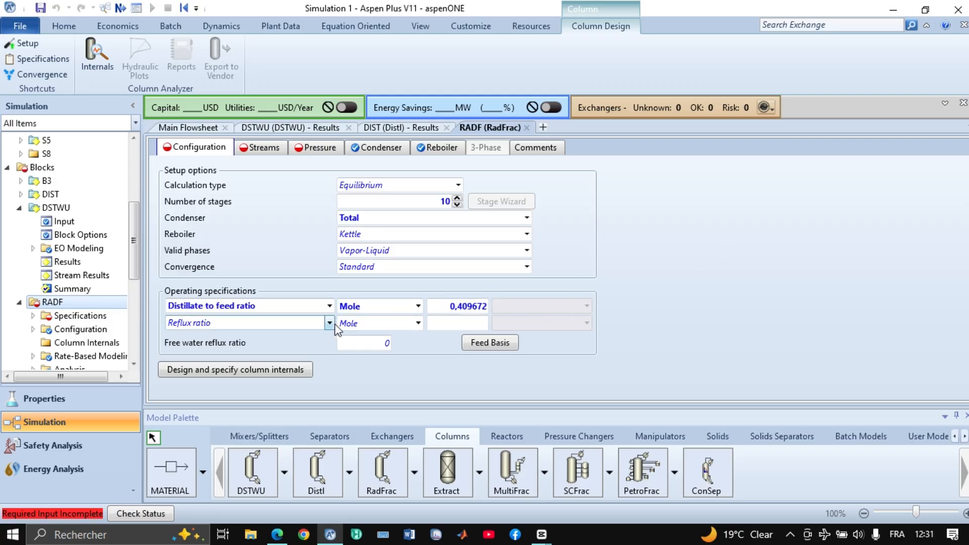
Step: Set RADF's mole-based reflux ratio to 0,6, based on the actual reflux ratio in the DSTWU results
{"action": "left_click", "coordinate": [323, 128]}
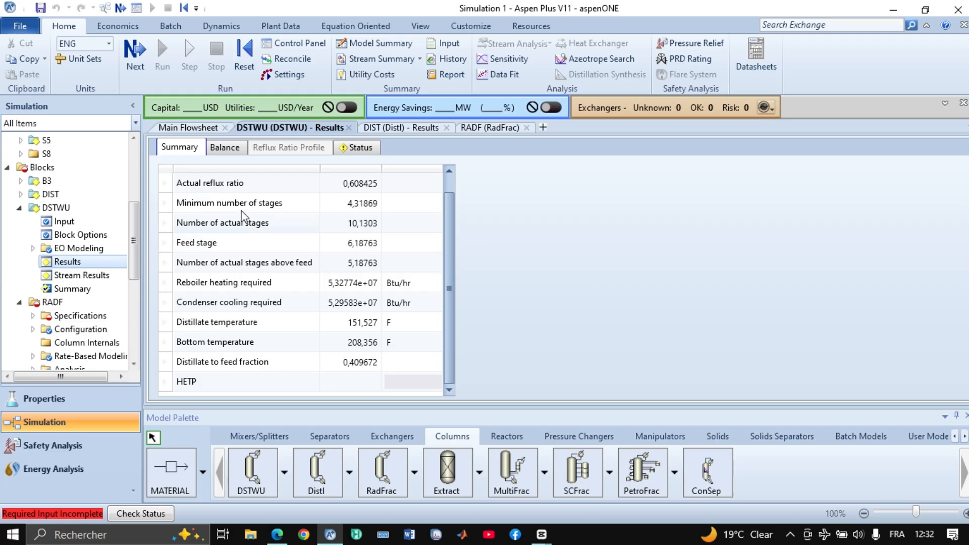
{"action": "scroll", "coordinate": [263, 241], "scroll_direction": "up", "scroll_amount": 1}
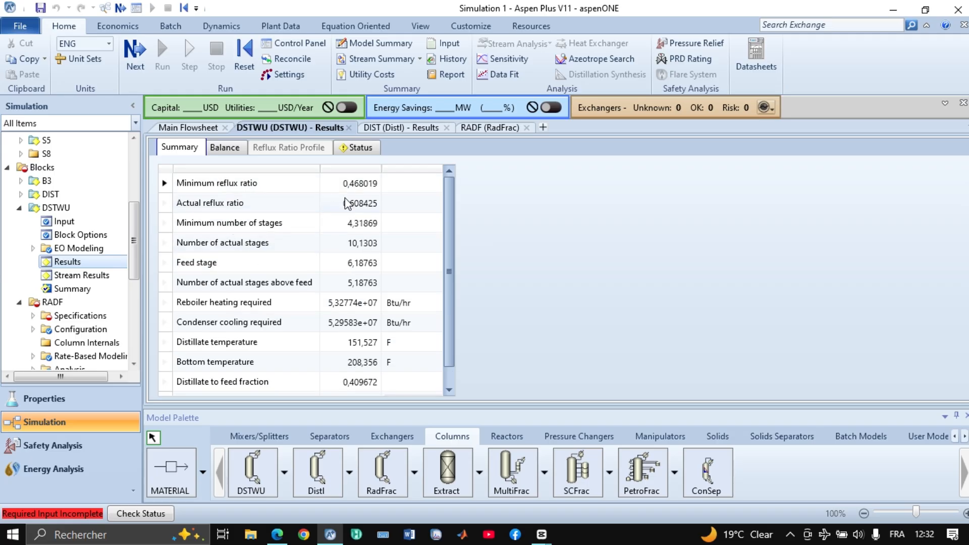
{"action": "left_click", "coordinate": [489, 128]}
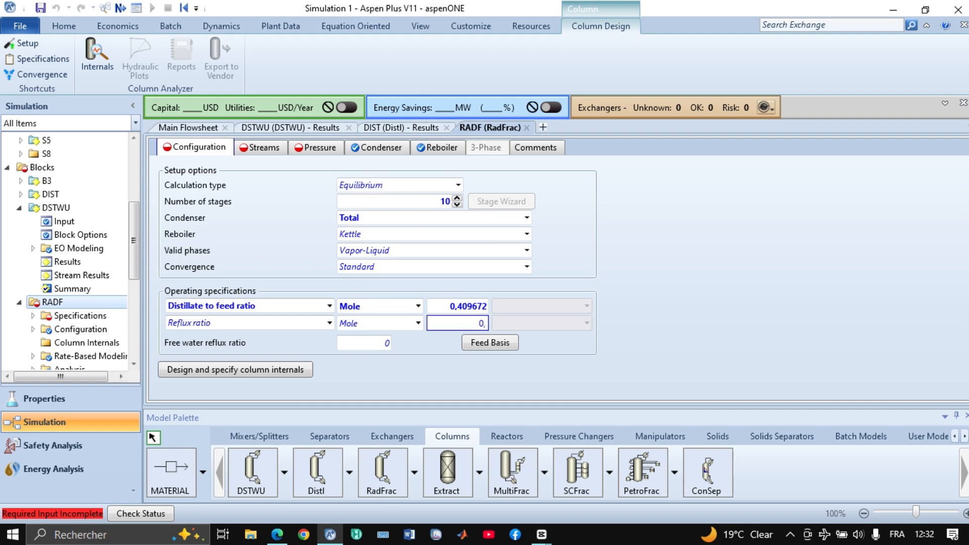
{"action": "left_click", "coordinate": [683, 267]}
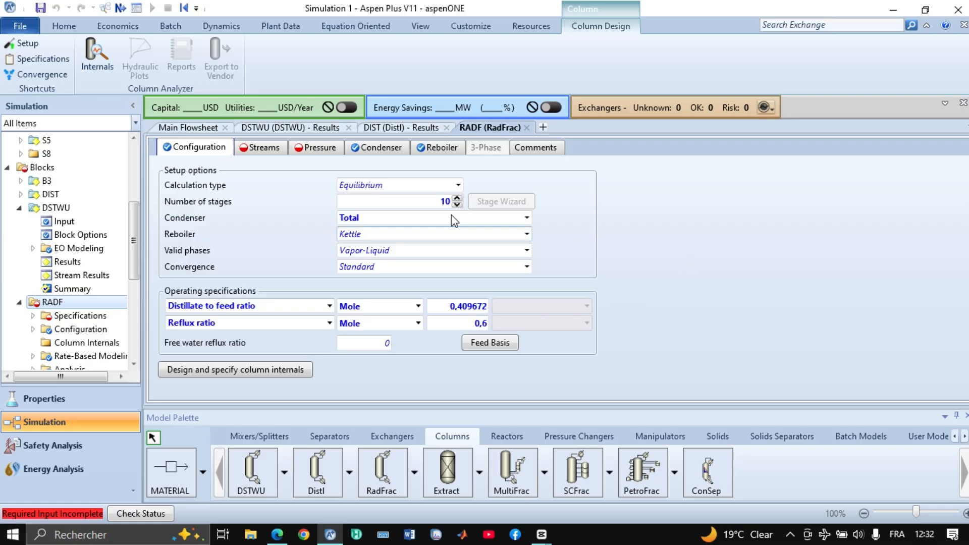
Step: Set the RADF feed stage for stream S8 to 6, based on the feed stage in the DSTWU results
{"action": "left_click", "coordinate": [268, 154]}
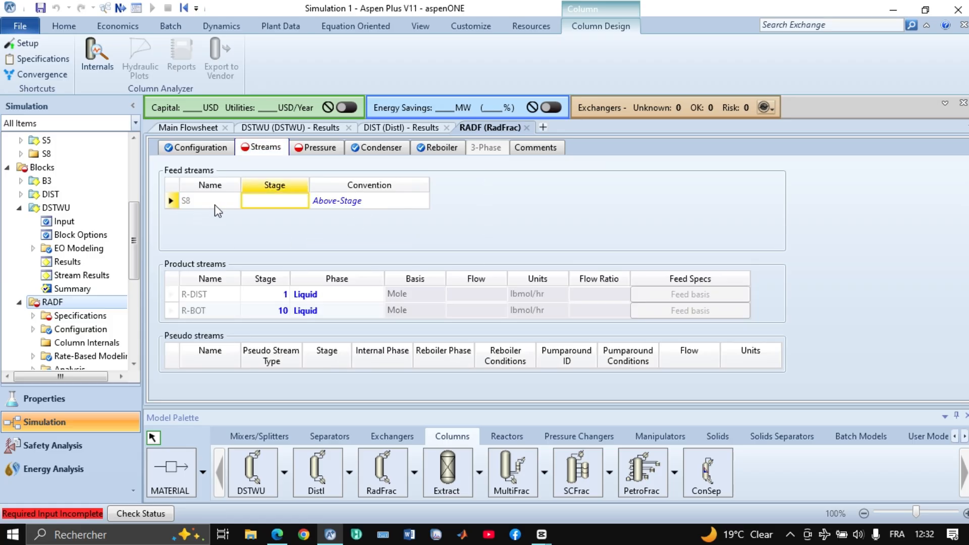
{"action": "left_click", "coordinate": [281, 202]}
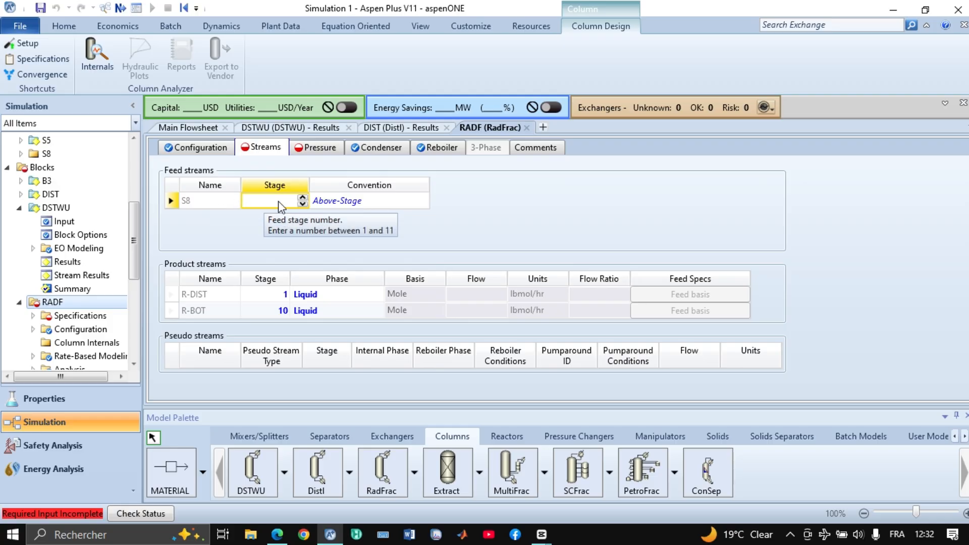
{"action": "left_click", "coordinate": [300, 129]}
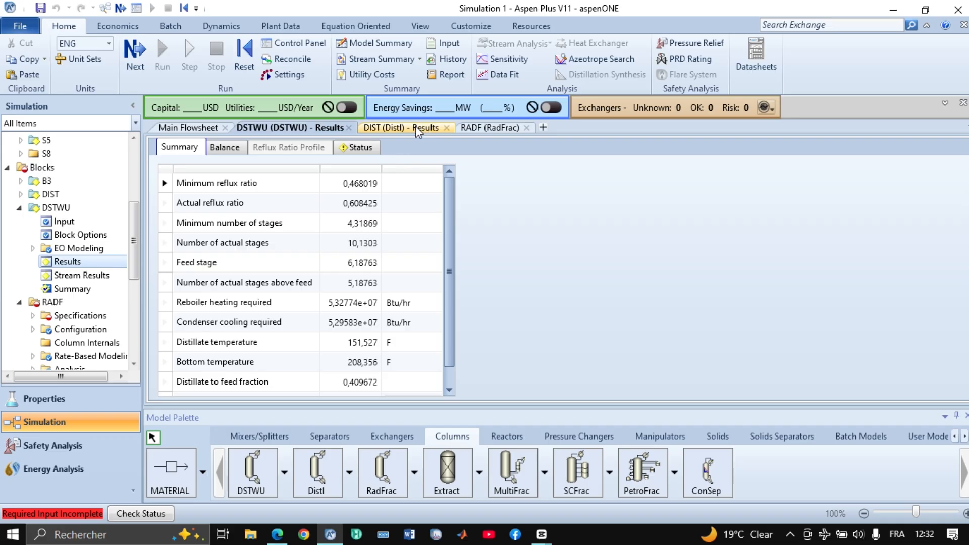
{"action": "left_click", "coordinate": [479, 129]}
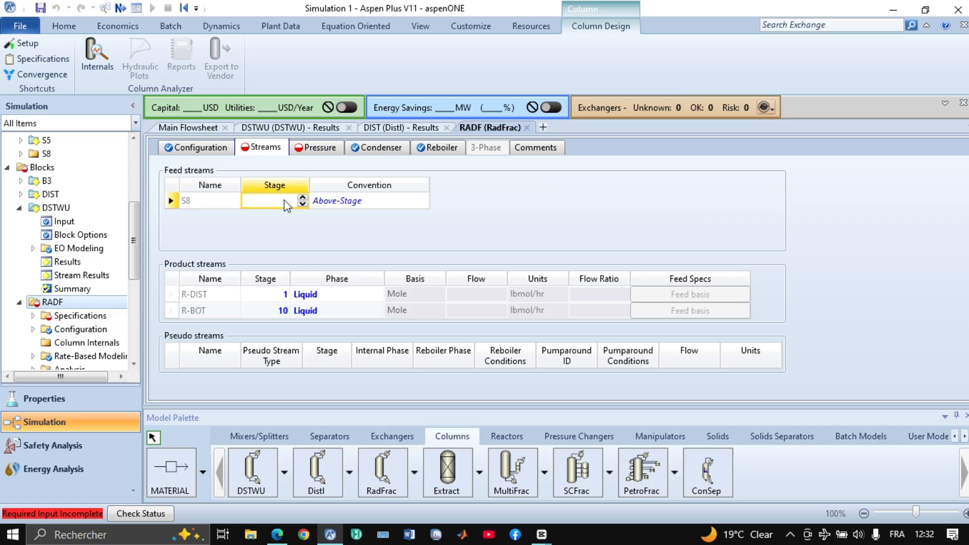
{"action": "type", "text": "6"}
Step: Set the feed convention of stream S8 to On-Stage
{"action": "left_click", "coordinate": [423, 201]}
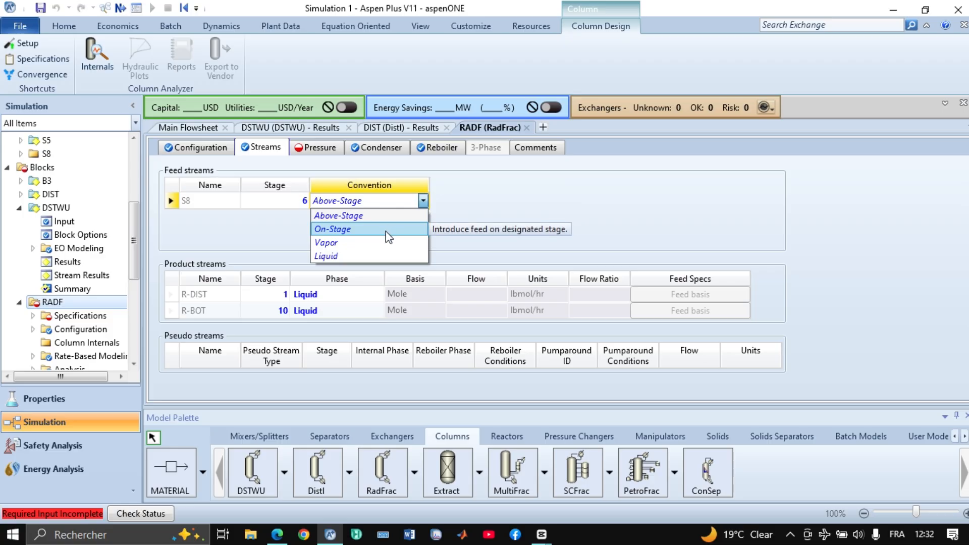
{"action": "left_click", "coordinate": [387, 232]}
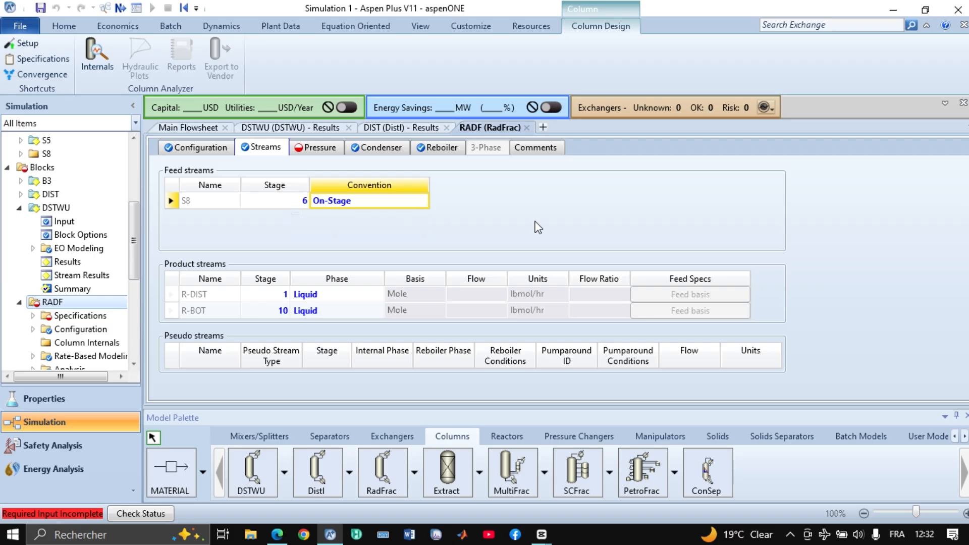
{"action": "left_click", "coordinate": [580, 221]}
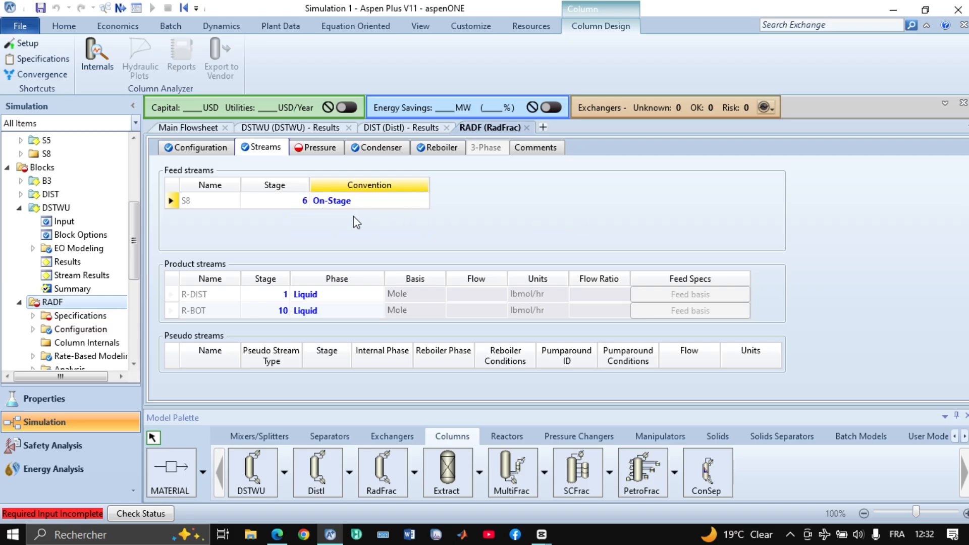
{"action": "left_click", "coordinate": [423, 201]}
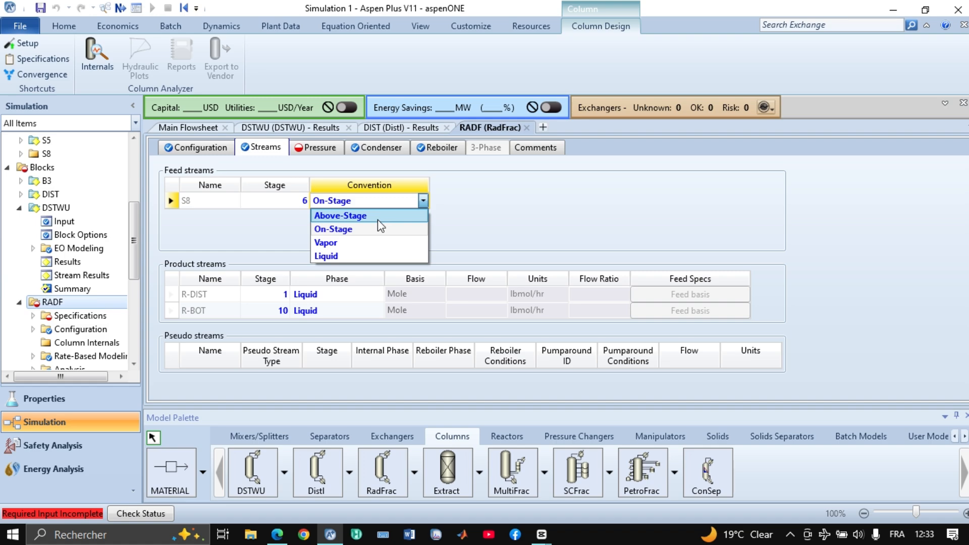
{"action": "left_click", "coordinate": [544, 217]}
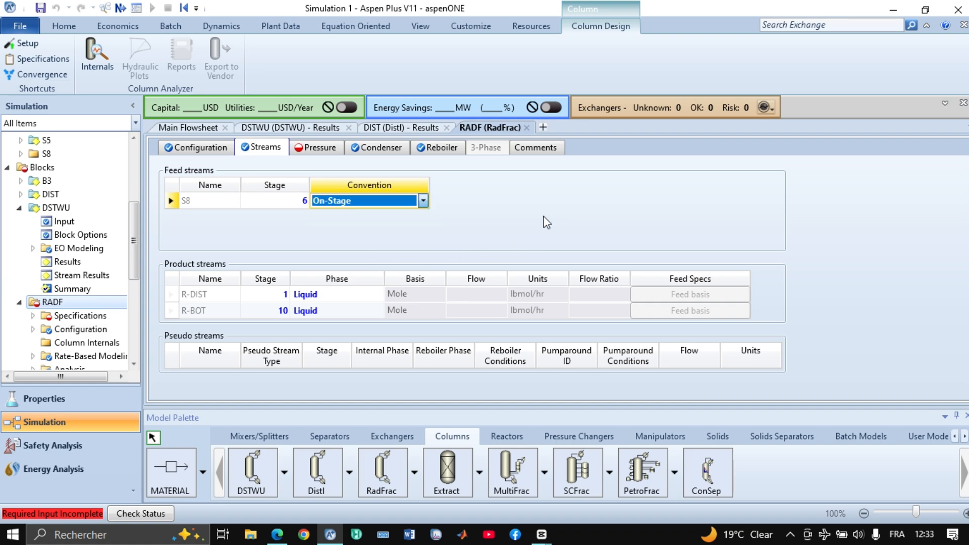
Step: Specify RADF's stage 1 / condenser pressure as 1 atm
{"action": "left_click", "coordinate": [322, 148]}
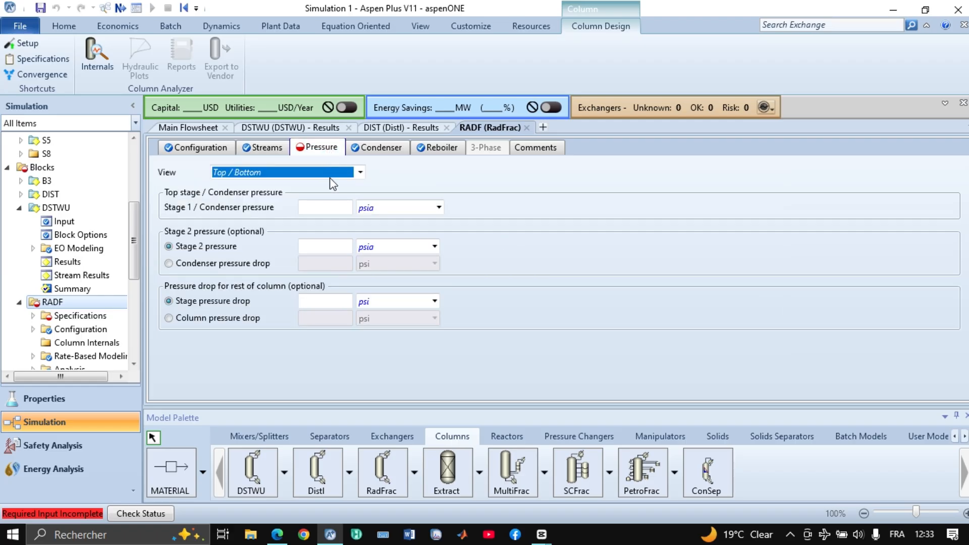
{"action": "left_click", "coordinate": [333, 209]}
{"action": "type", "text": "1"}
{"action": "left_click", "coordinate": [439, 207]}
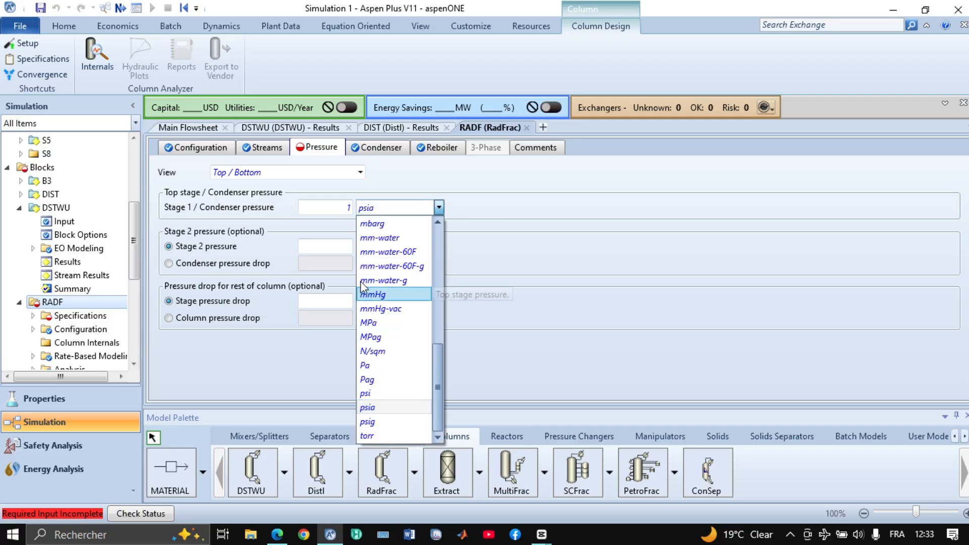
{"action": "scroll", "coordinate": [362, 287], "scroll_direction": "up", "scroll_amount": 6}
{"action": "left_click", "coordinate": [390, 224]}
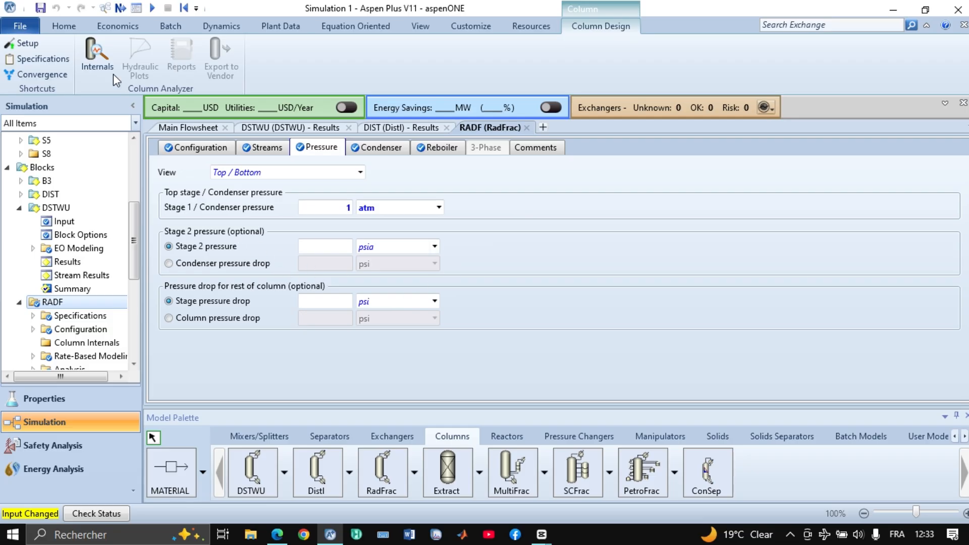
Step: Run the simulation and open the stream results of the RADF column
{"action": "left_click", "coordinate": [153, 9]}
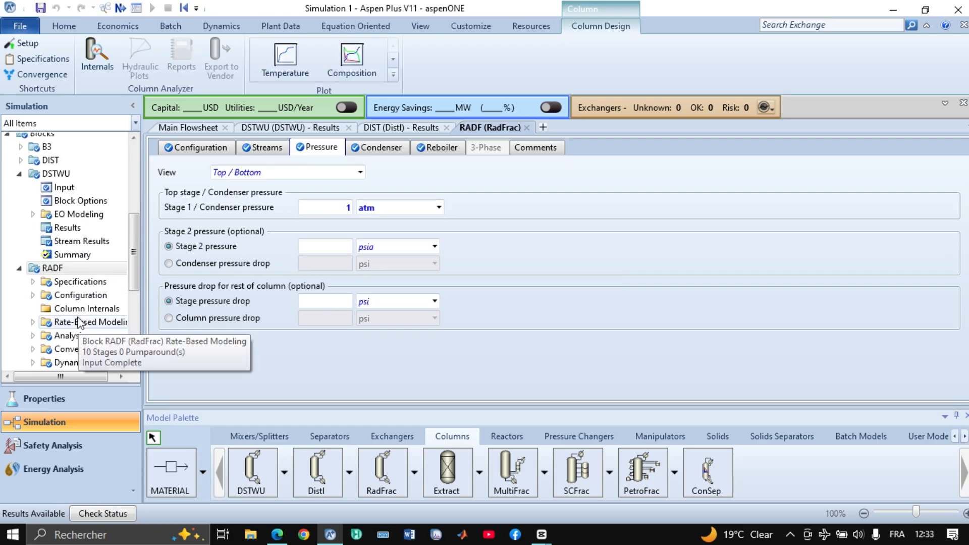
{"action": "scroll", "coordinate": [81, 303], "scroll_direction": "down", "scroll_amount": 3}
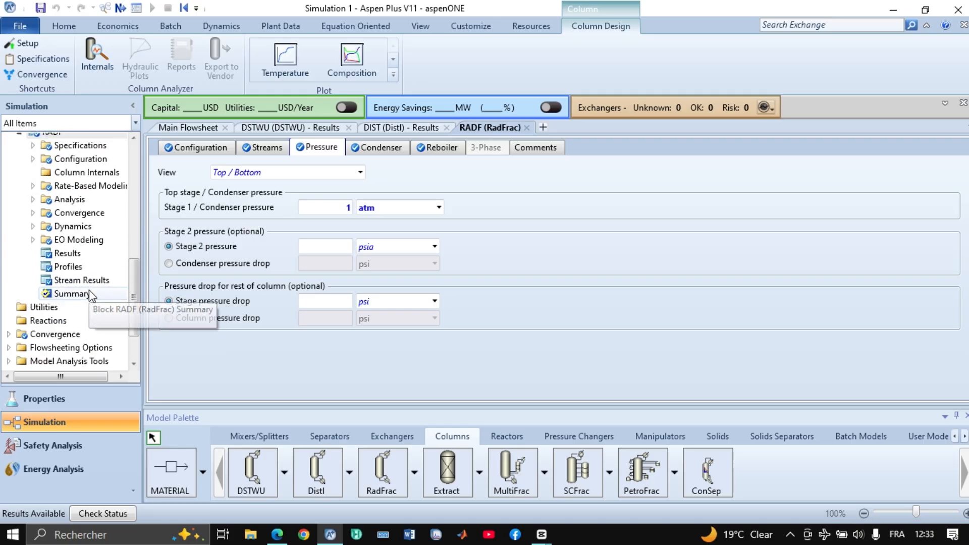
{"action": "scroll", "coordinate": [90, 297], "scroll_direction": "up", "scroll_amount": 1}
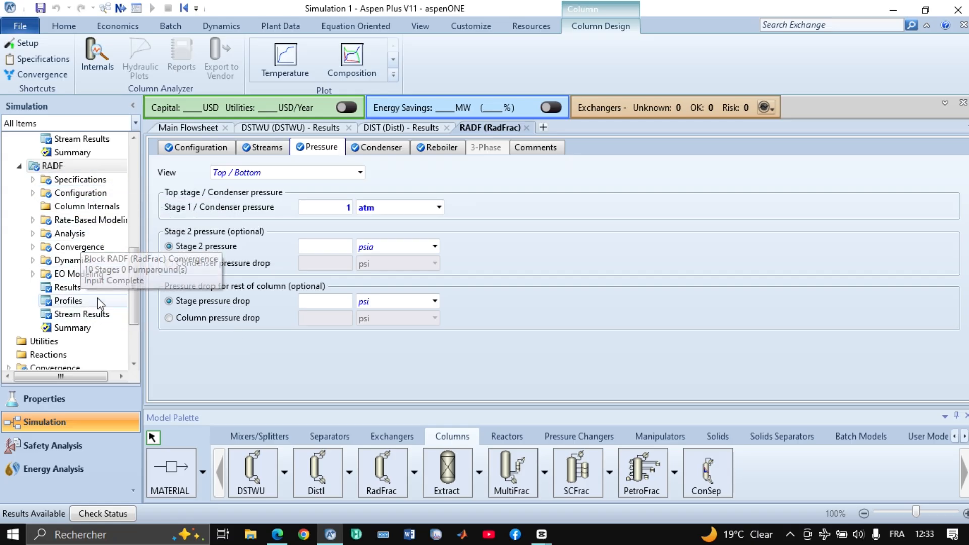
{"action": "double_click", "coordinate": [92, 315]}
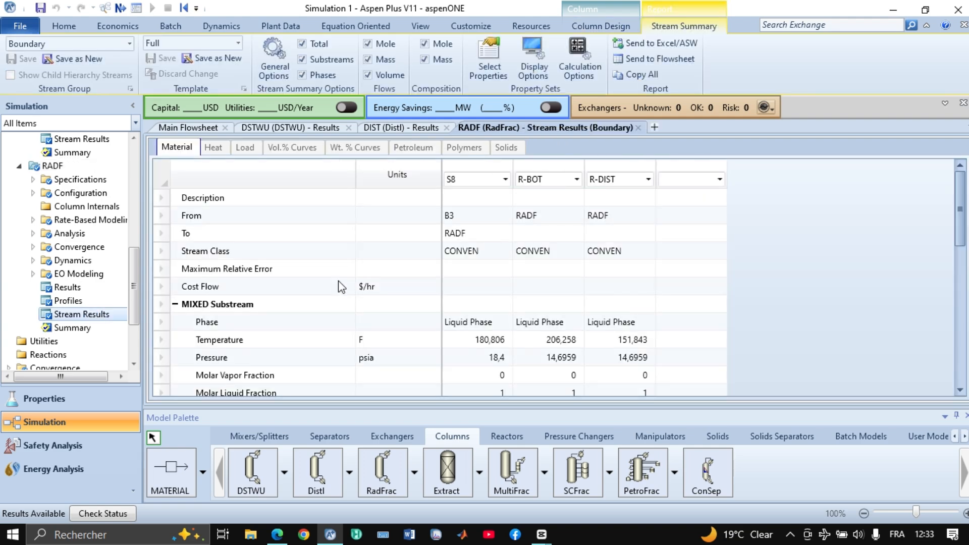
Step: Expand the component mass flows in RADF's stream results
{"action": "scroll", "coordinate": [550, 257], "scroll_direction": "down", "scroll_amount": 6}
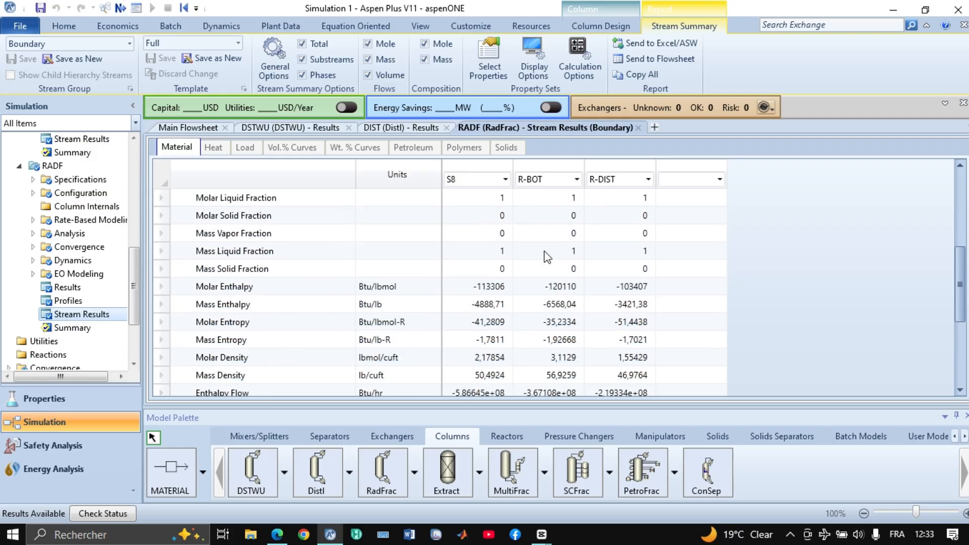
{"action": "scroll", "coordinate": [544, 257], "scroll_direction": "down", "scroll_amount": 1}
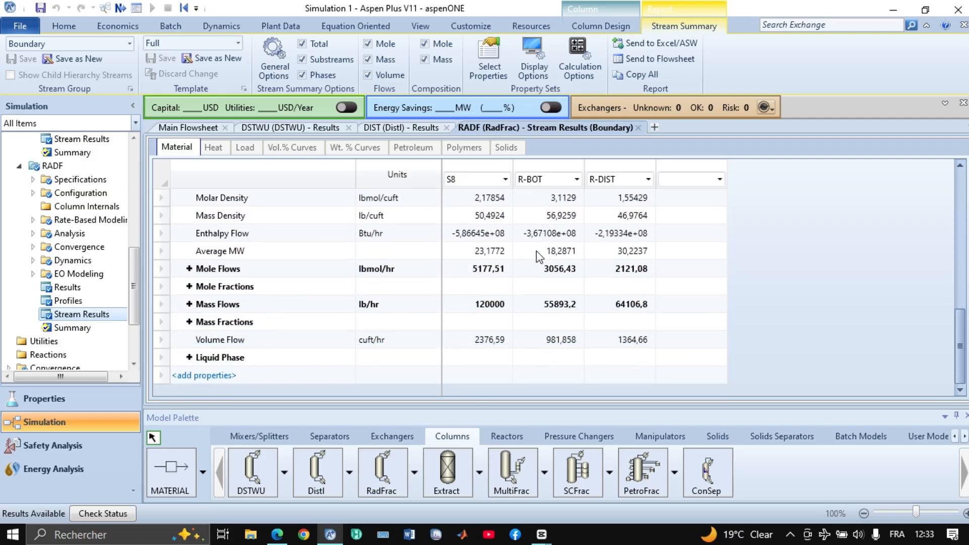
{"action": "left_click", "coordinate": [189, 304]}
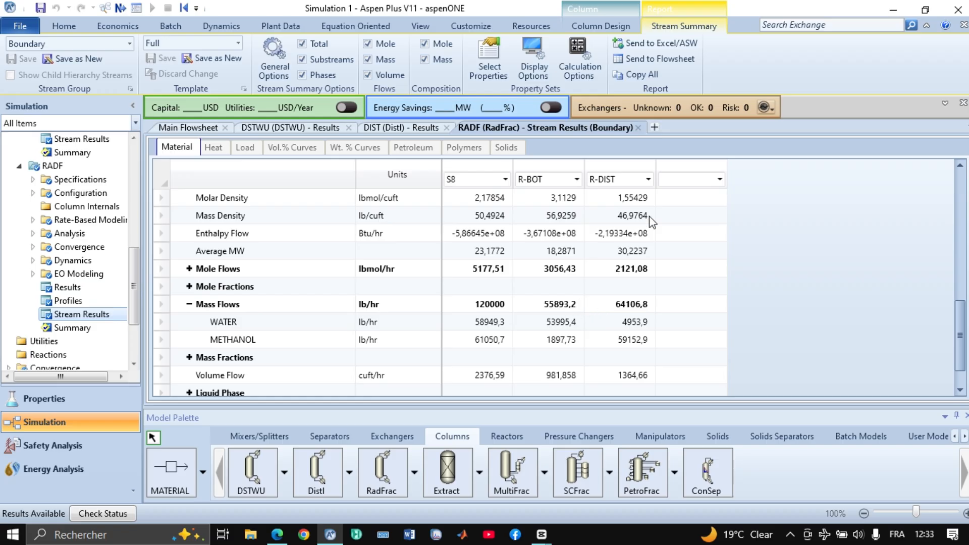
Step: Add streams DS-DIST and DS-BOT to the results table and compare their water and methanol mass flows with R-DIST and R-BOT
{"action": "left_click", "coordinate": [719, 179]}
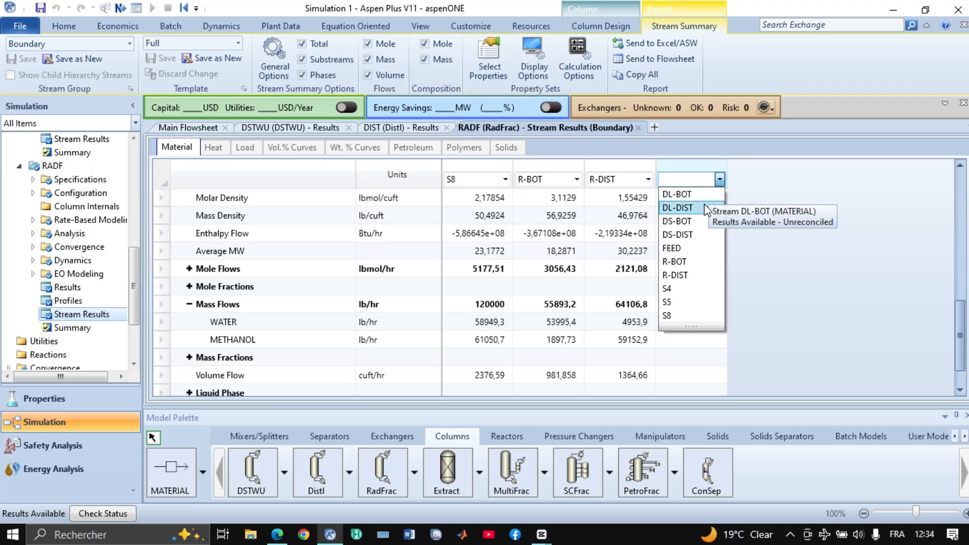
{"action": "left_click", "coordinate": [693, 235]}
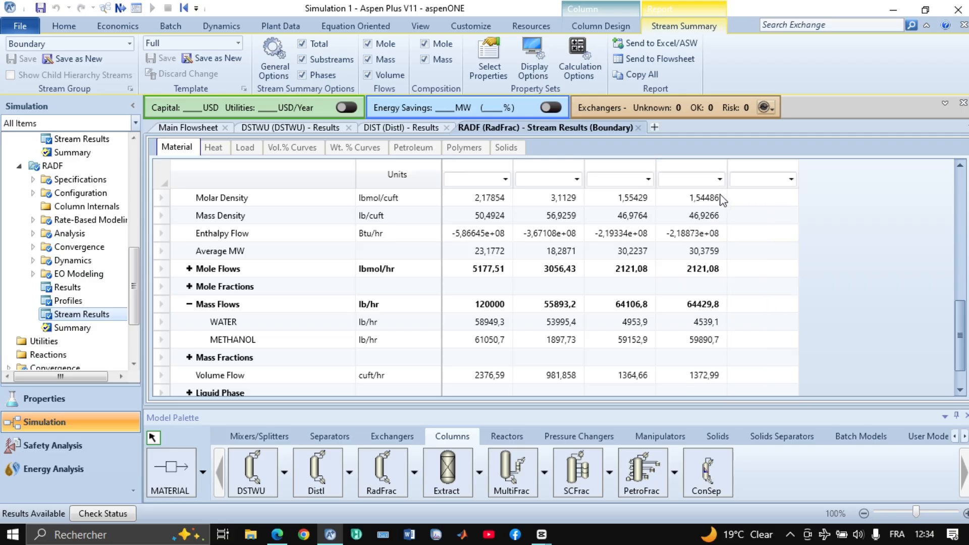
{"action": "left_click", "coordinate": [790, 181]}
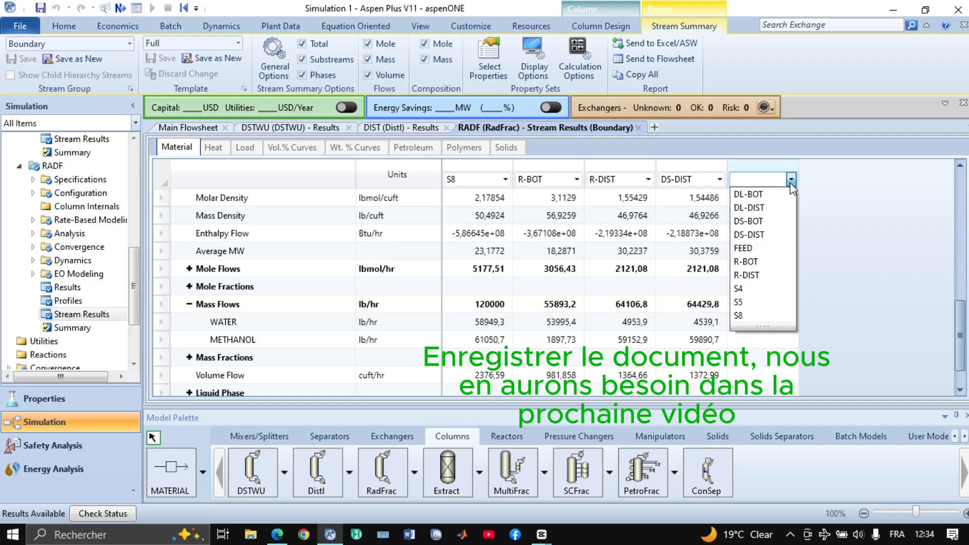
{"action": "left_click", "coordinate": [780, 221]}
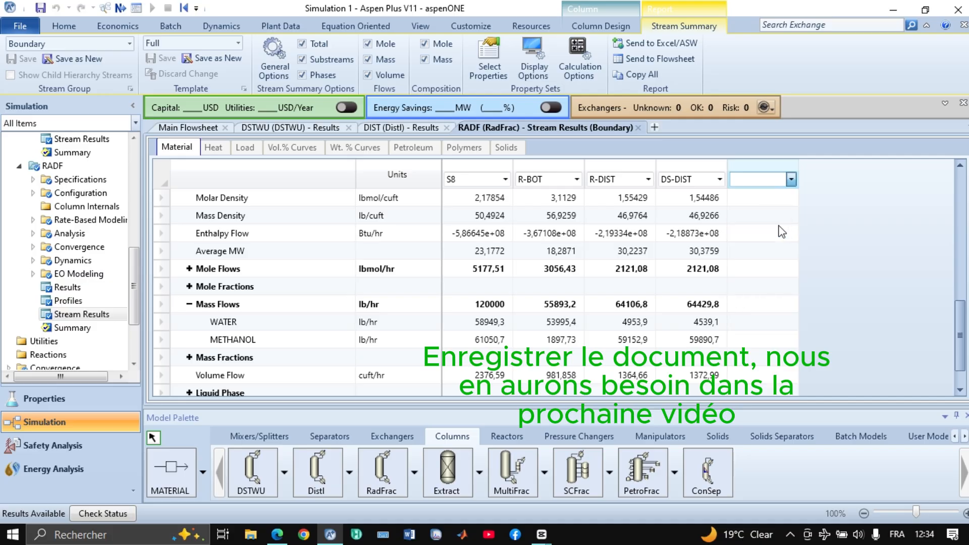
{"action": "scroll", "coordinate": [447, 322], "scroll_direction": "down", "scroll_amount": 1}
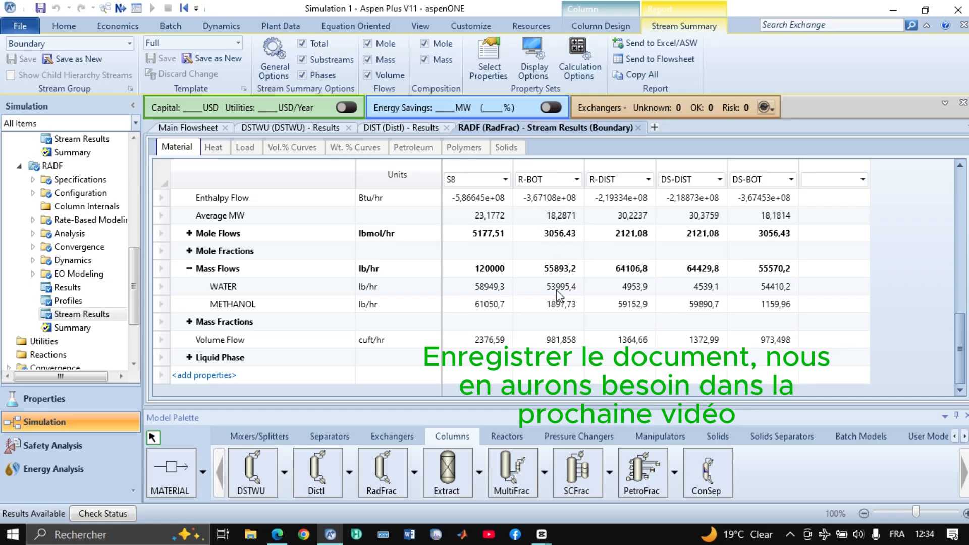
{"action": "left_click", "coordinate": [771, 288]}
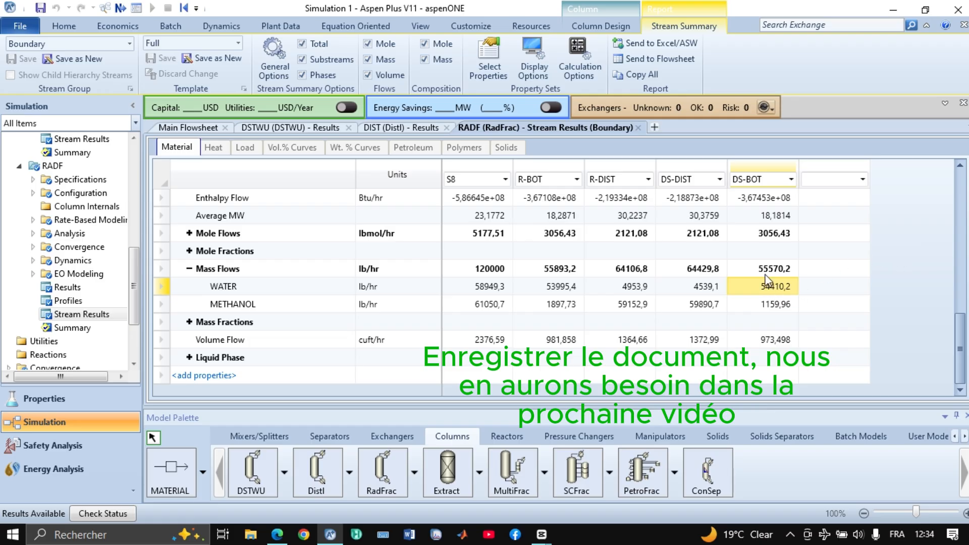
Step: Open RADF's results summary and examine the condenser and reboiler performance values on a mole basis
{"action": "left_click", "coordinate": [80, 288]}
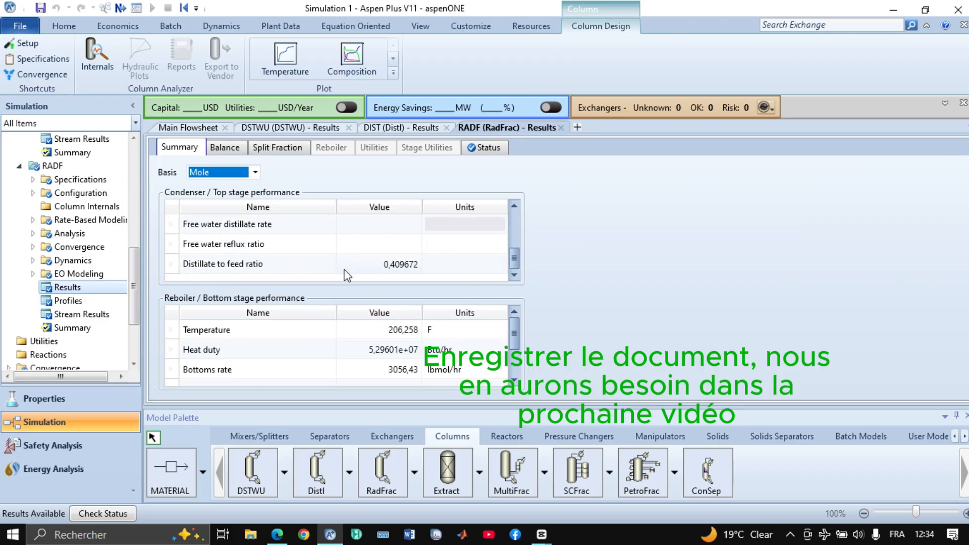
{"action": "scroll", "coordinate": [352, 310], "scroll_direction": "down", "scroll_amount": 1}
{"action": "scroll", "coordinate": [353, 324], "scroll_direction": "up", "scroll_amount": 1}
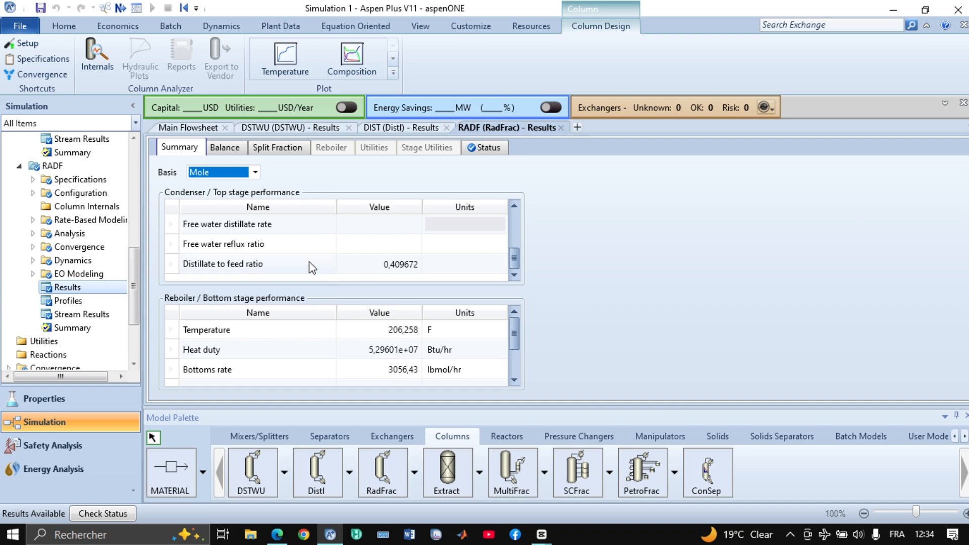
{"action": "scroll", "coordinate": [273, 328], "scroll_direction": "down", "scroll_amount": 1}
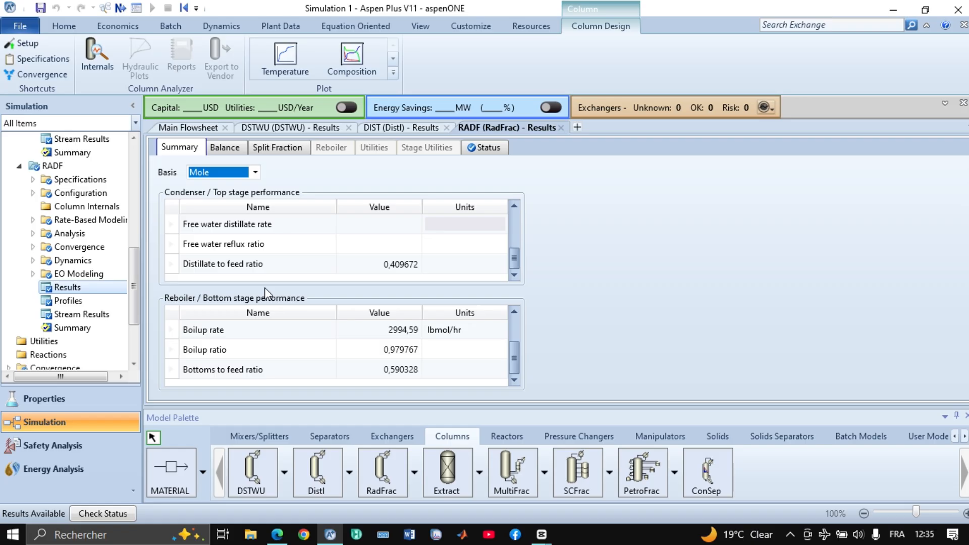
{"action": "scroll", "coordinate": [305, 342], "scroll_direction": "up", "scroll_amount": 1}
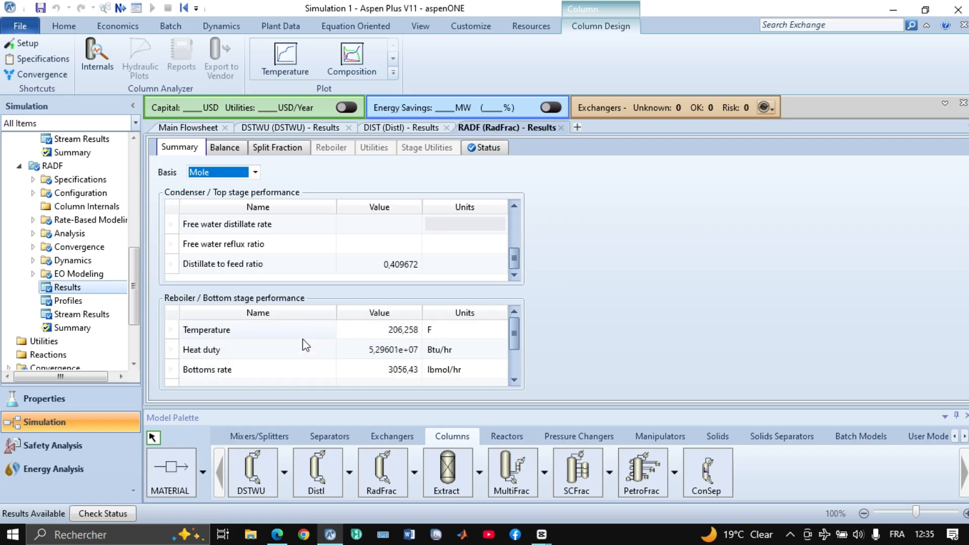
{"action": "scroll", "coordinate": [305, 338], "scroll_direction": "down", "scroll_amount": 1}
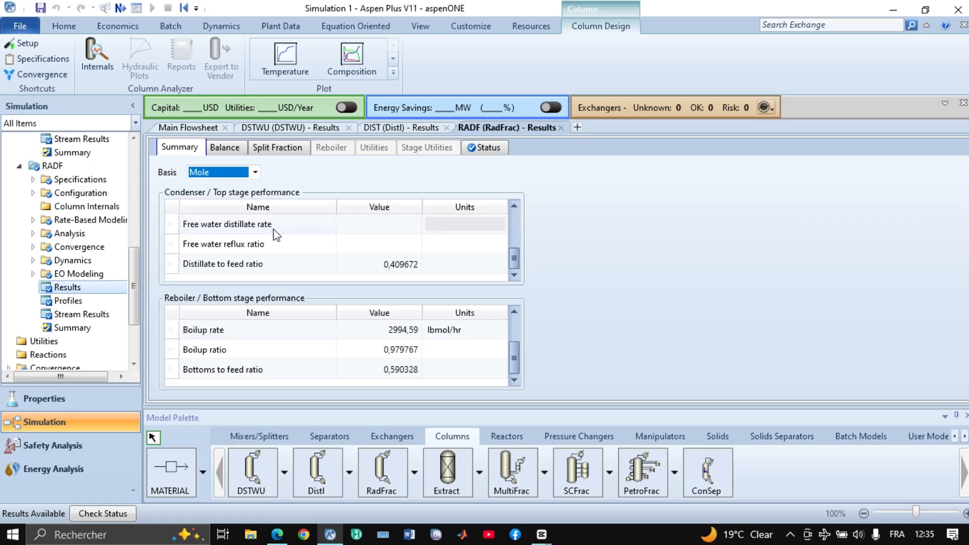